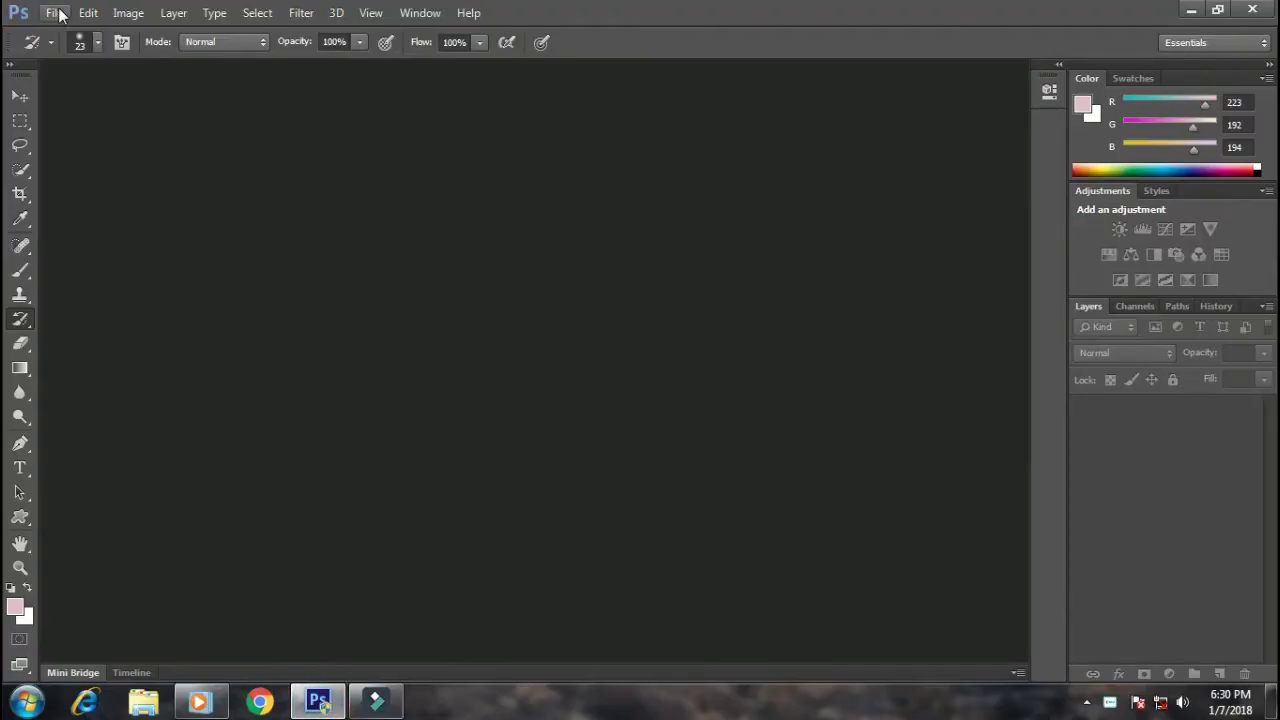
Step: Open IMG_20180107_140616.jpg from the HOW TO EDIT DSLR PIC folder
left_click(58, 12)
left_click(83, 53)
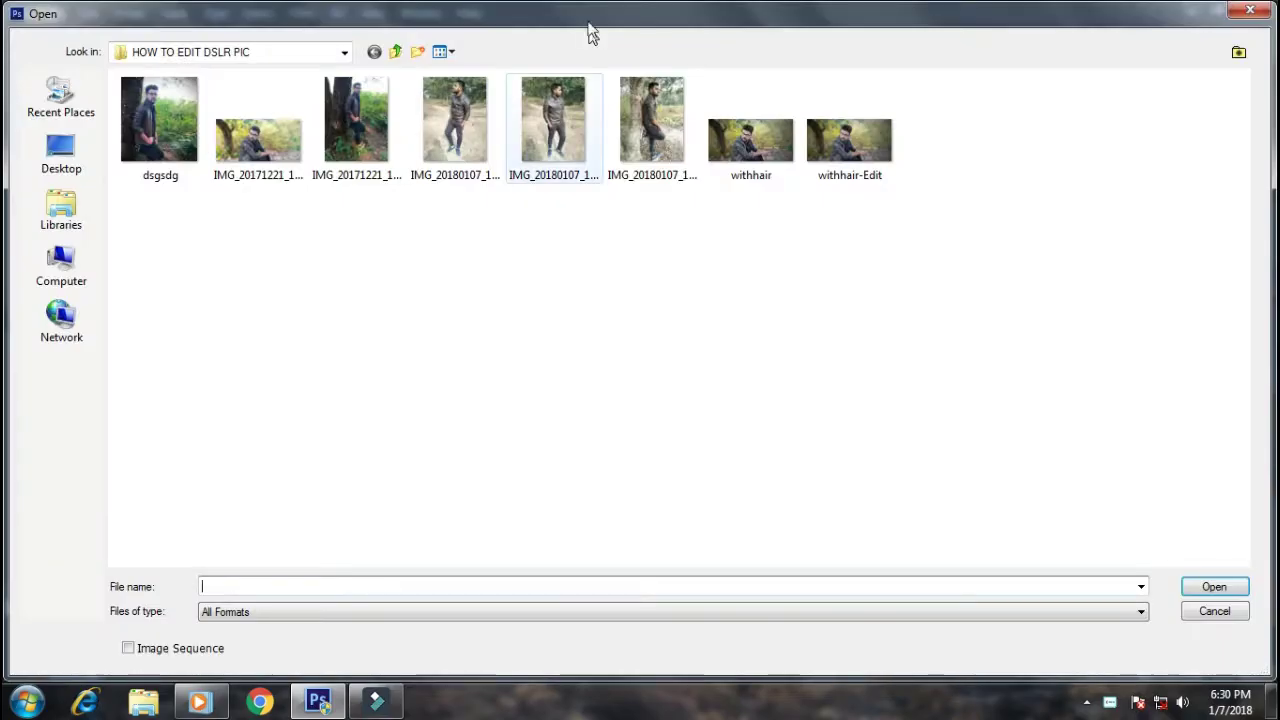
left_click(642, 113)
left_click(1214, 586)
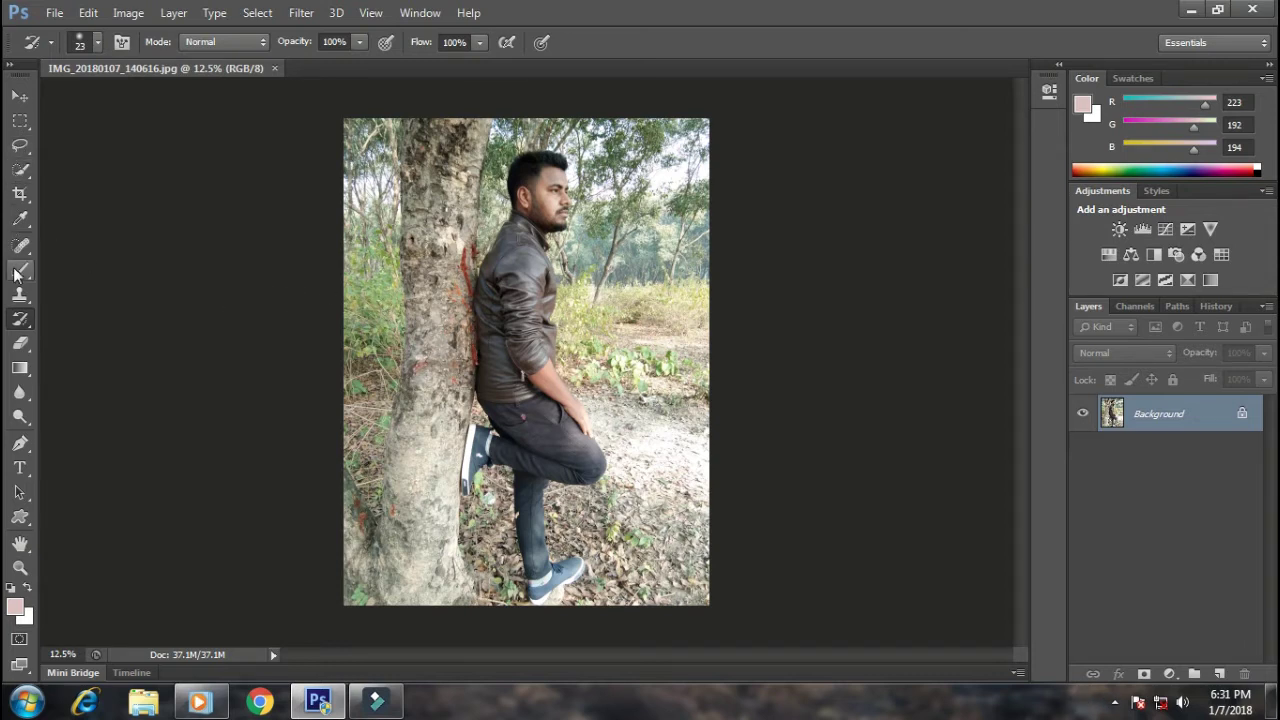
Step: Crop the photo, raising the bottom edge above the feet and trimming the left edge toward the tree
left_click(20, 194)
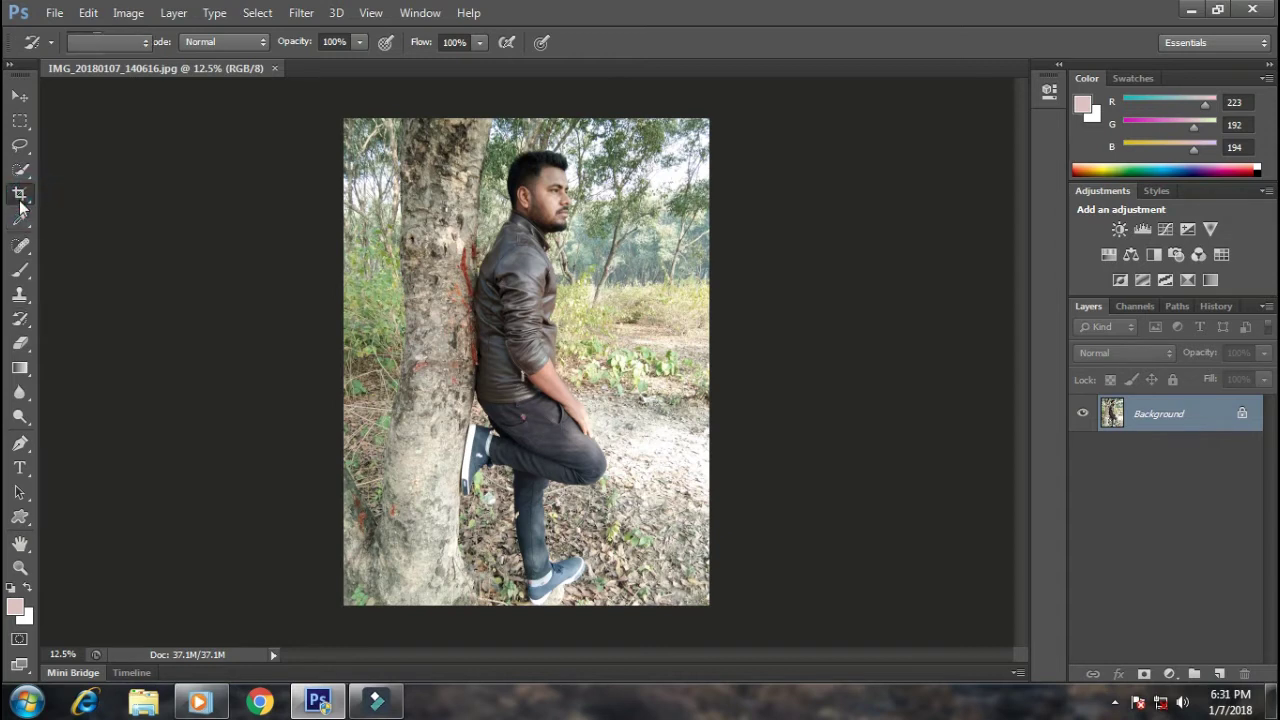
left_click(515, 598)
left_click_drag(525, 603, 525, 550)
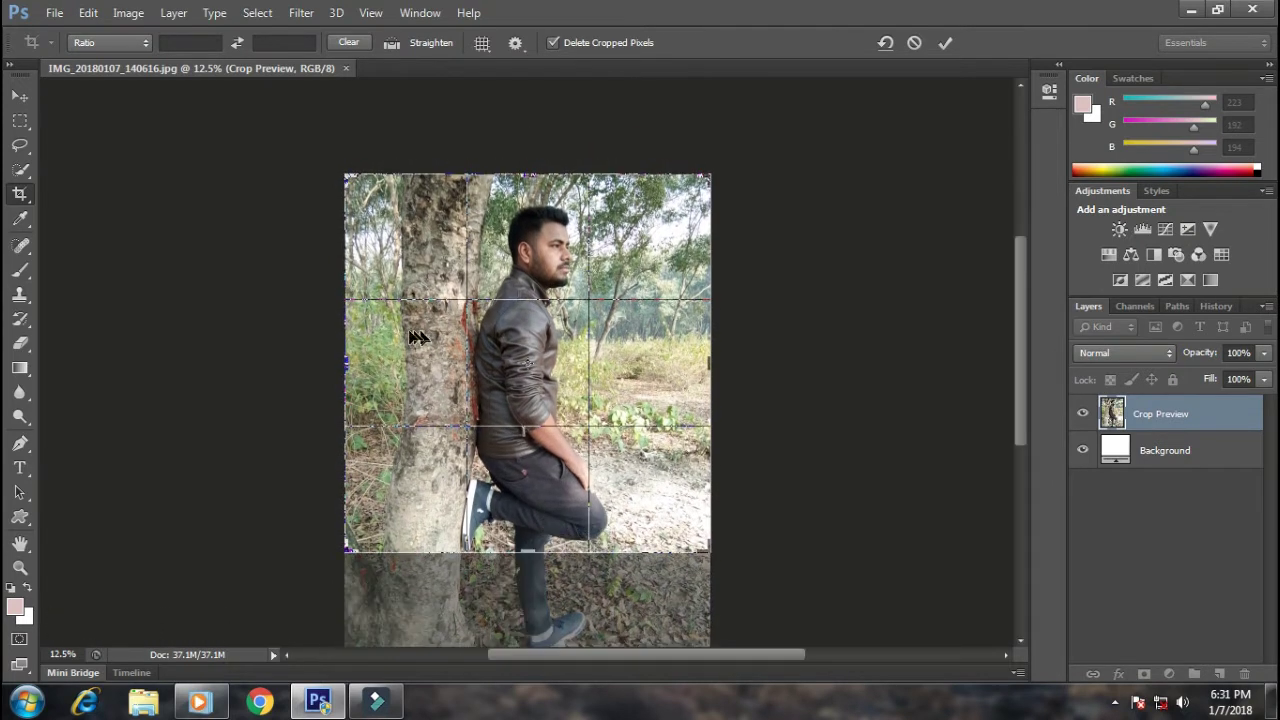
left_click_drag(346, 366, 375, 373)
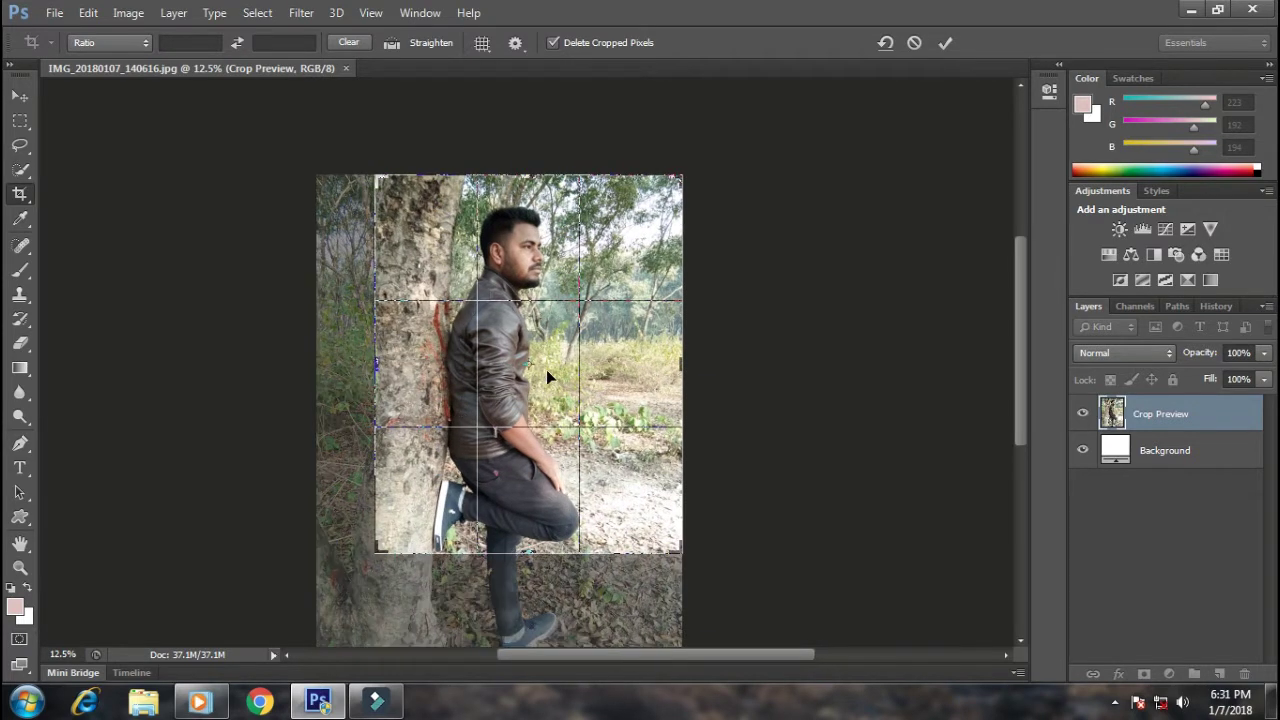
key("Return")
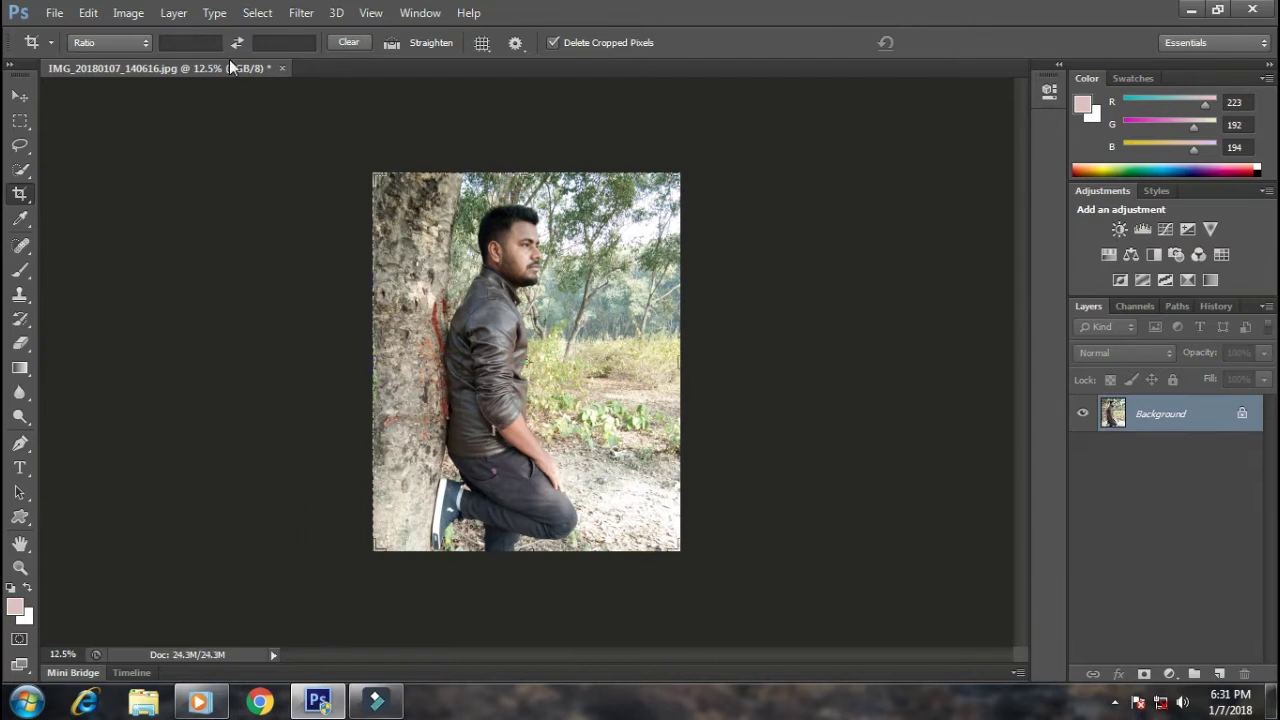
Step: Save the cropped photo as a JPEG at Maximum quality 10
left_click(283, 67)
left_click(580, 272)
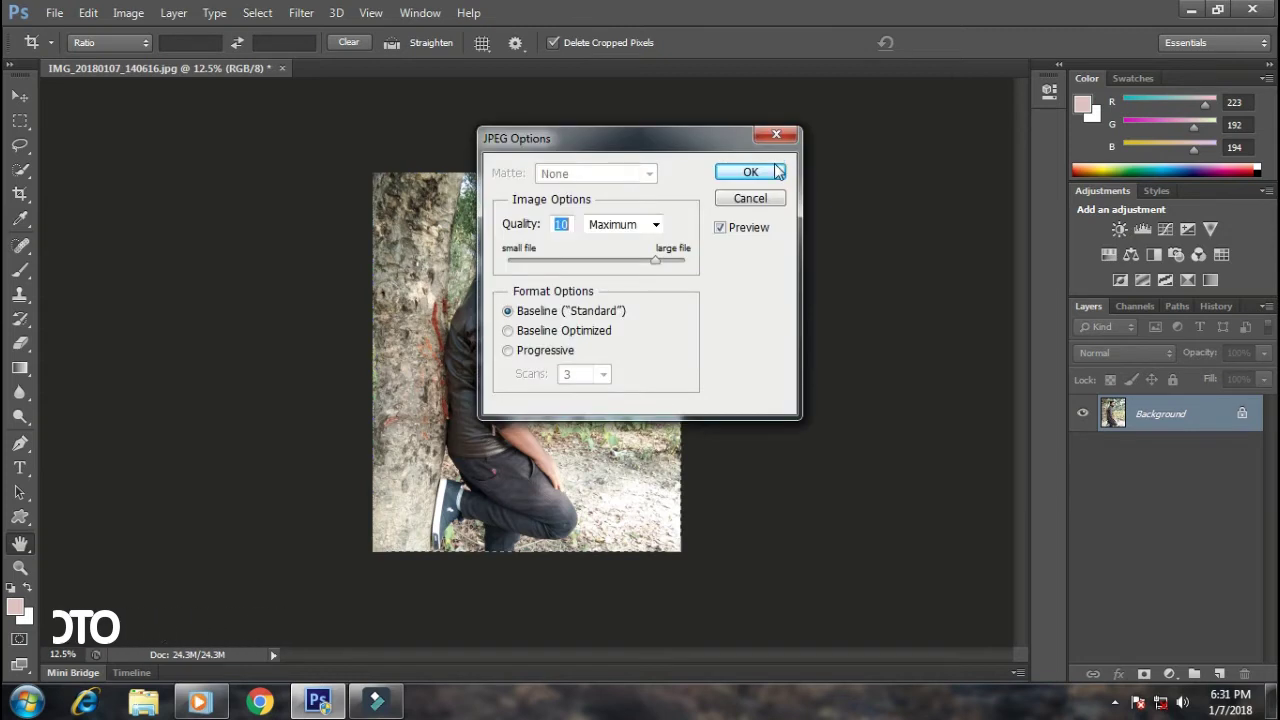
left_click(750, 170)
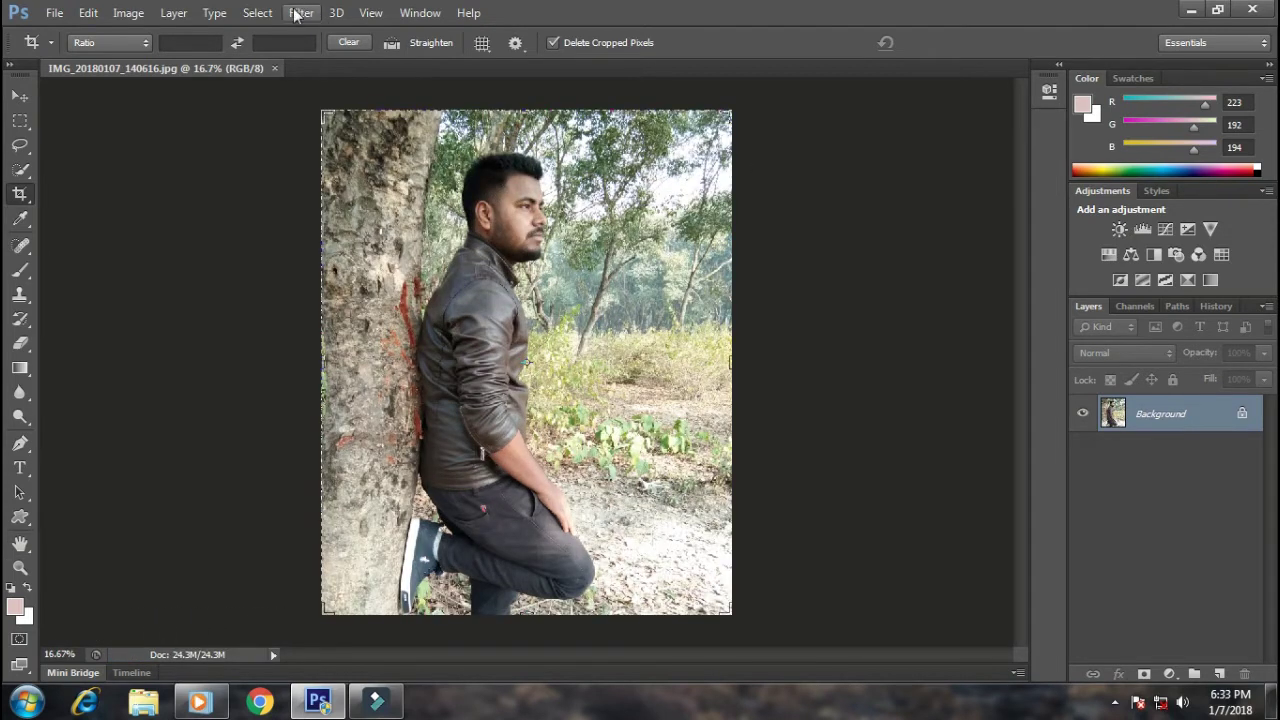
Step: Open Liquify and zoom the preview in on the man's head
left_click(299, 13)
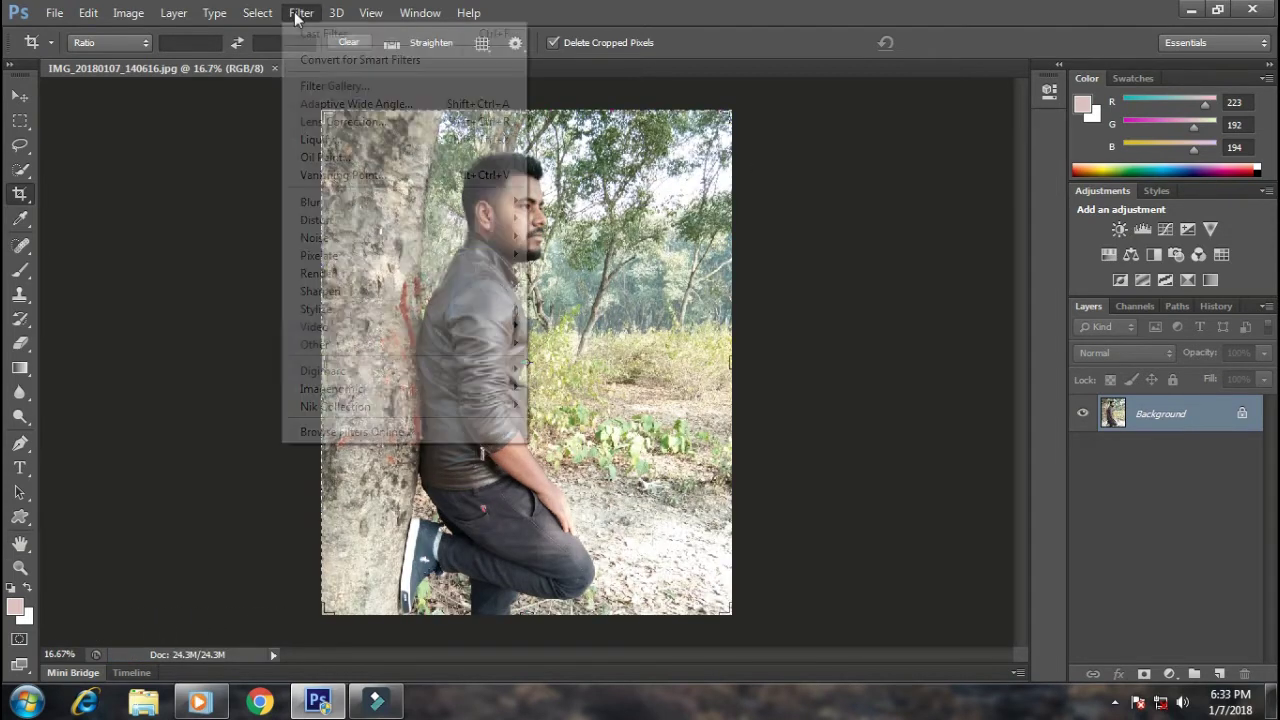
left_click(460, 150)
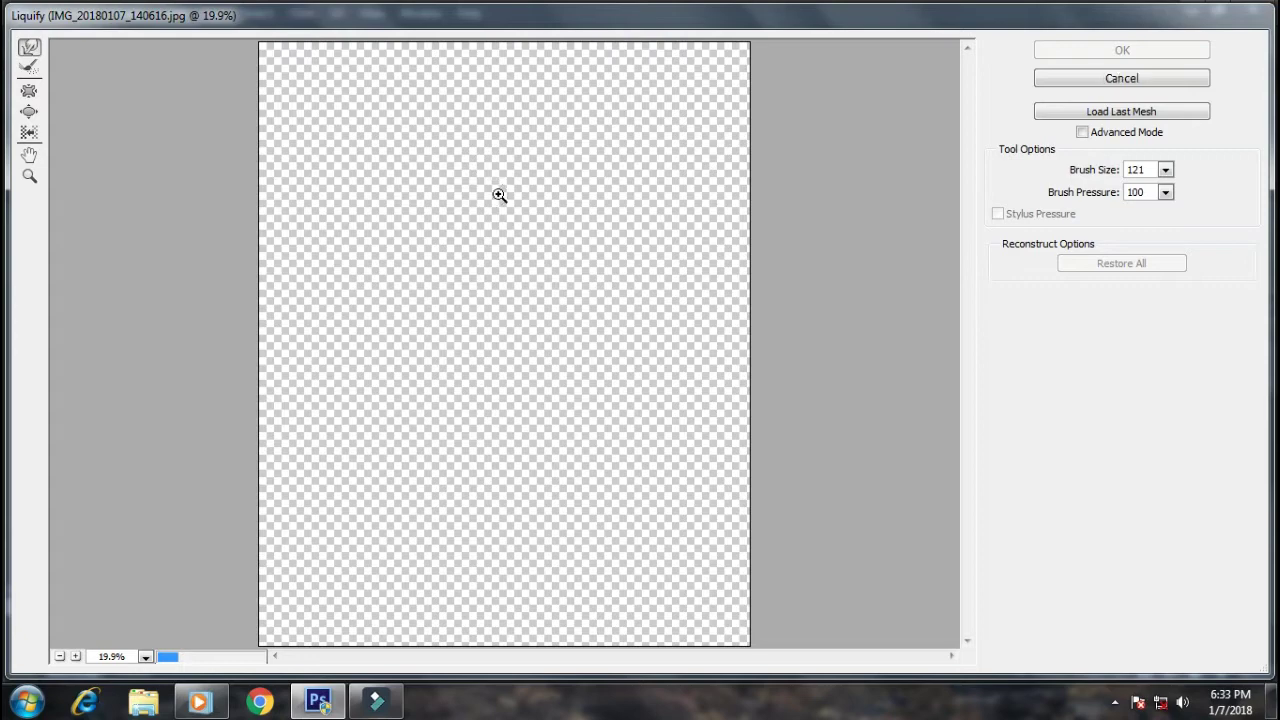
left_click(423, 131)
left_click(439, 178)
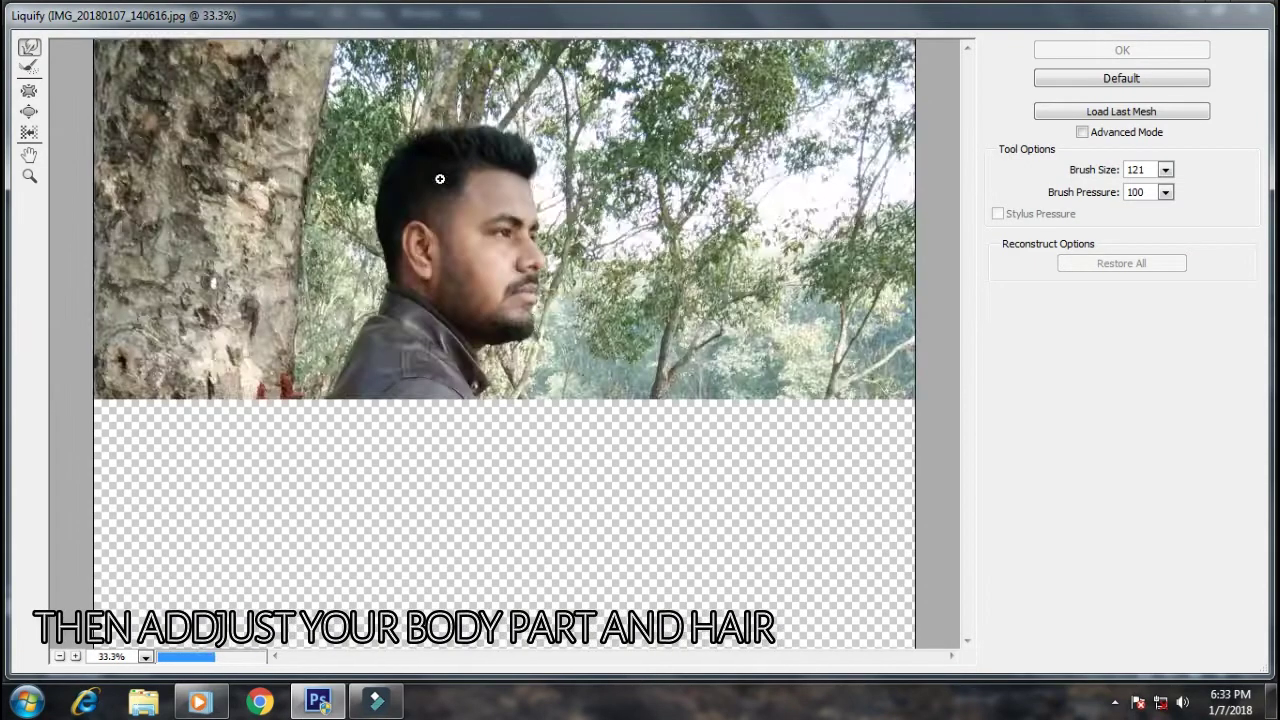
left_click(449, 203)
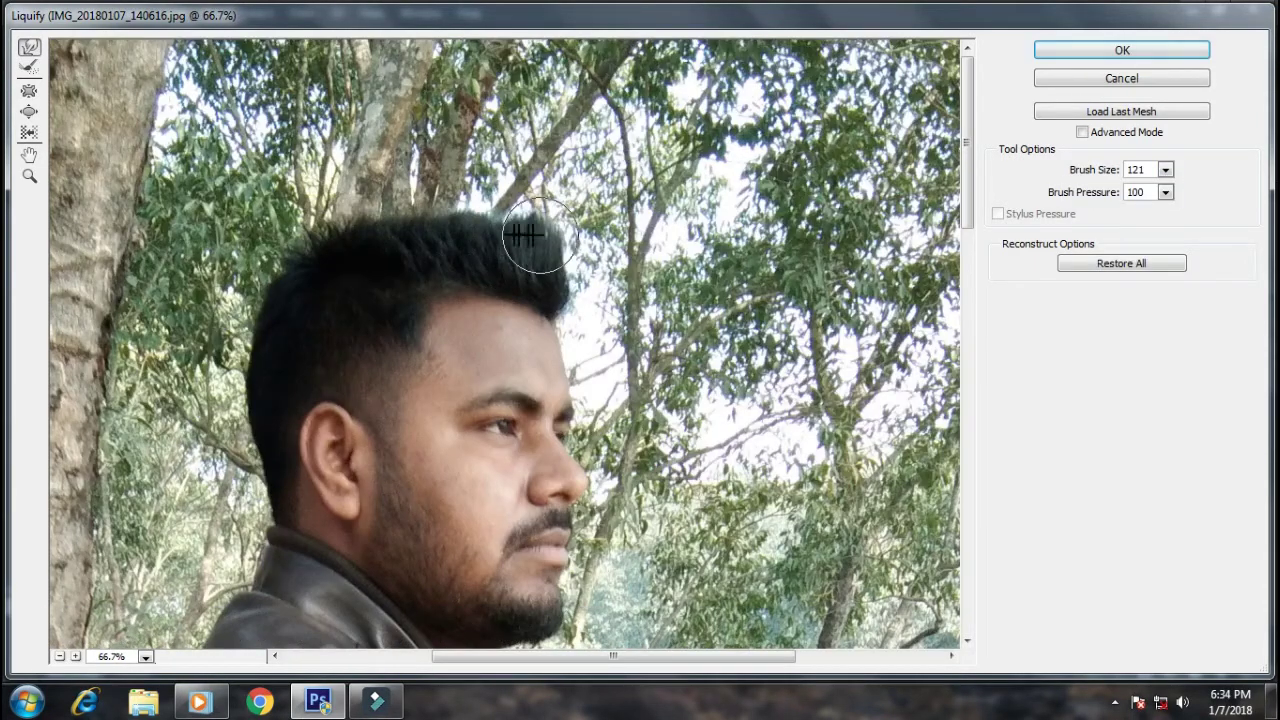
Step: Warp the hair upward so it looks taller and fuller, then apply Liquify
left_click_drag(538, 236, 240, 372)
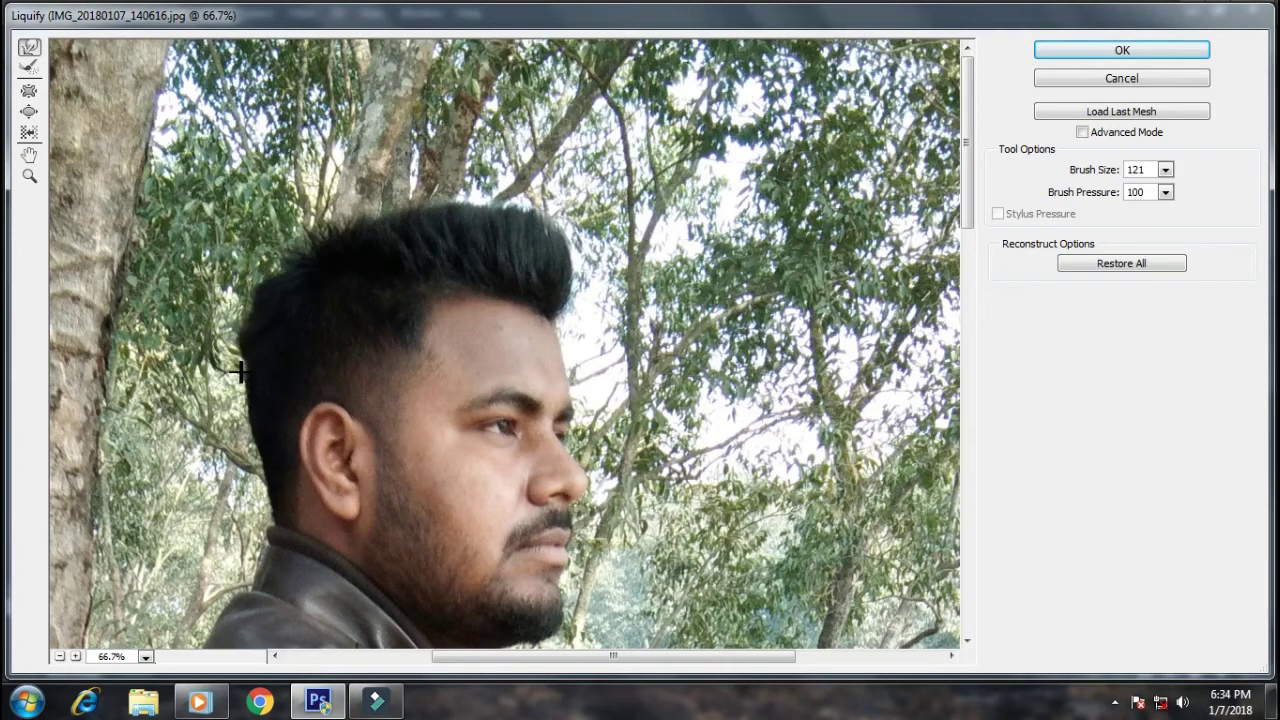
mouse_move(277, 257)
left_mouse_down()
mouse_move(340, 242)
mouse_move(538, 133)
left_mouse_up()
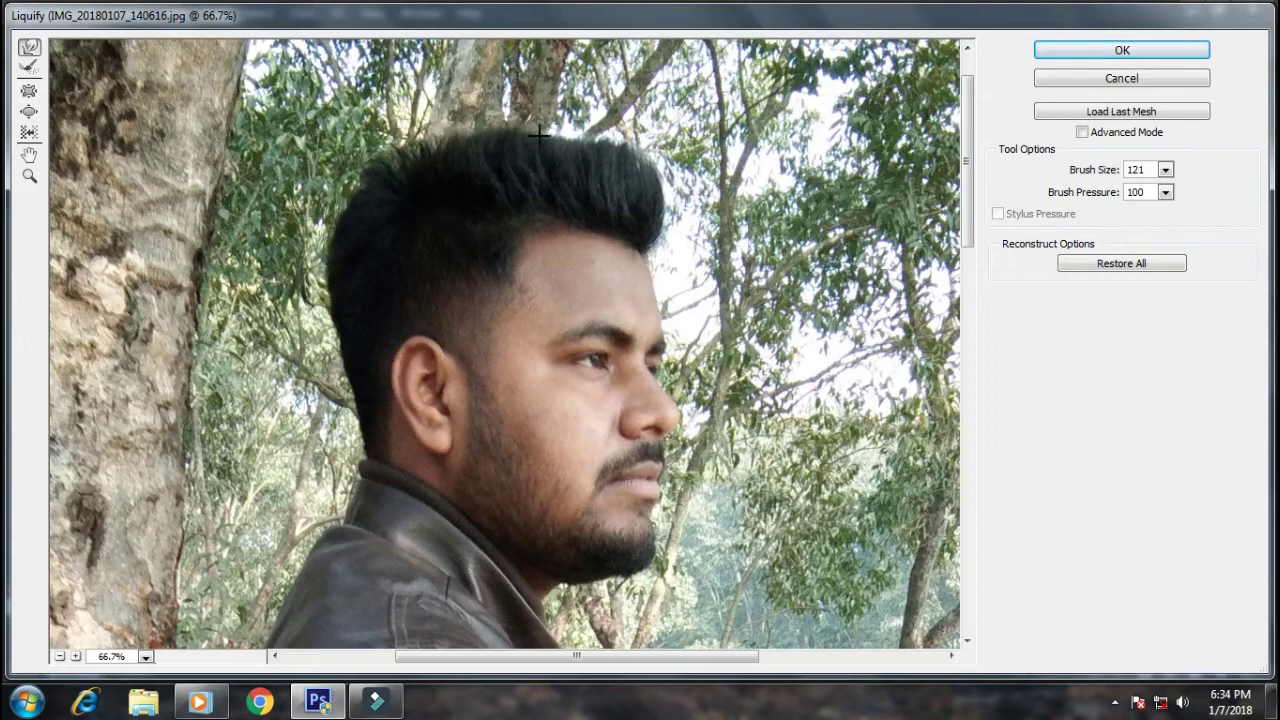
left_click_drag(538, 133, 570, 140)
left_click_drag(625, 298, 555, 258)
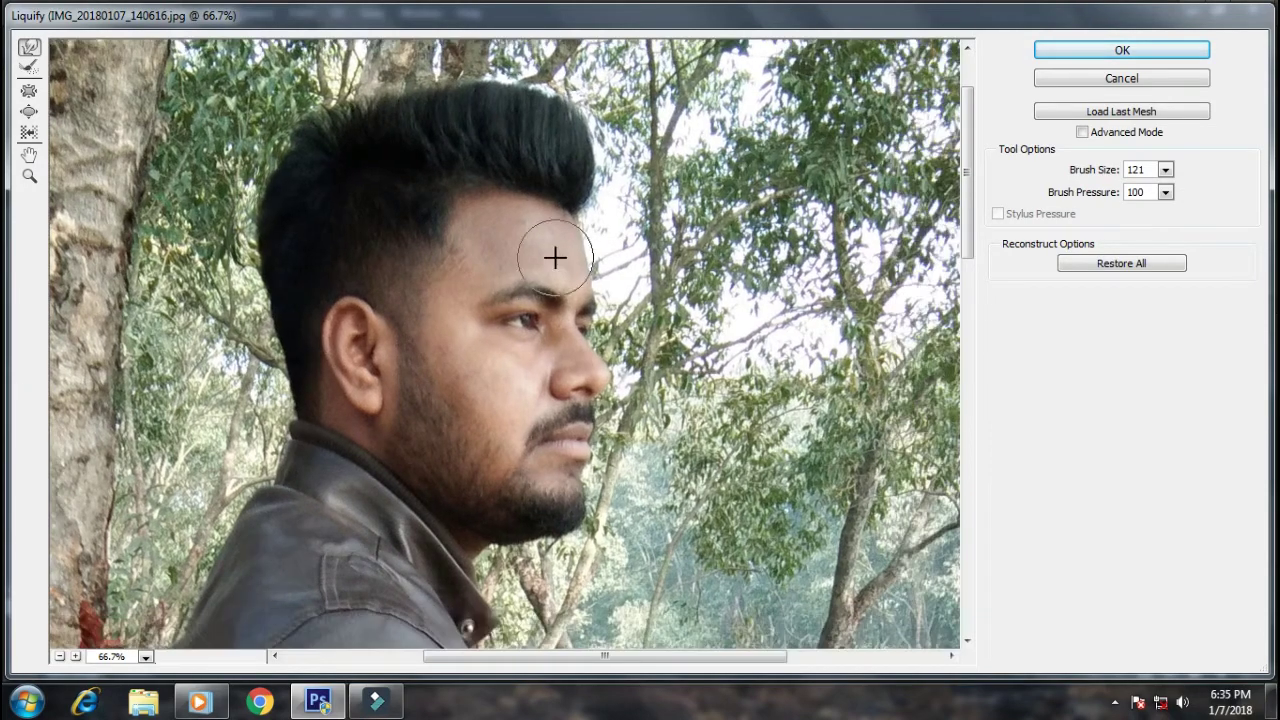
key("alt")
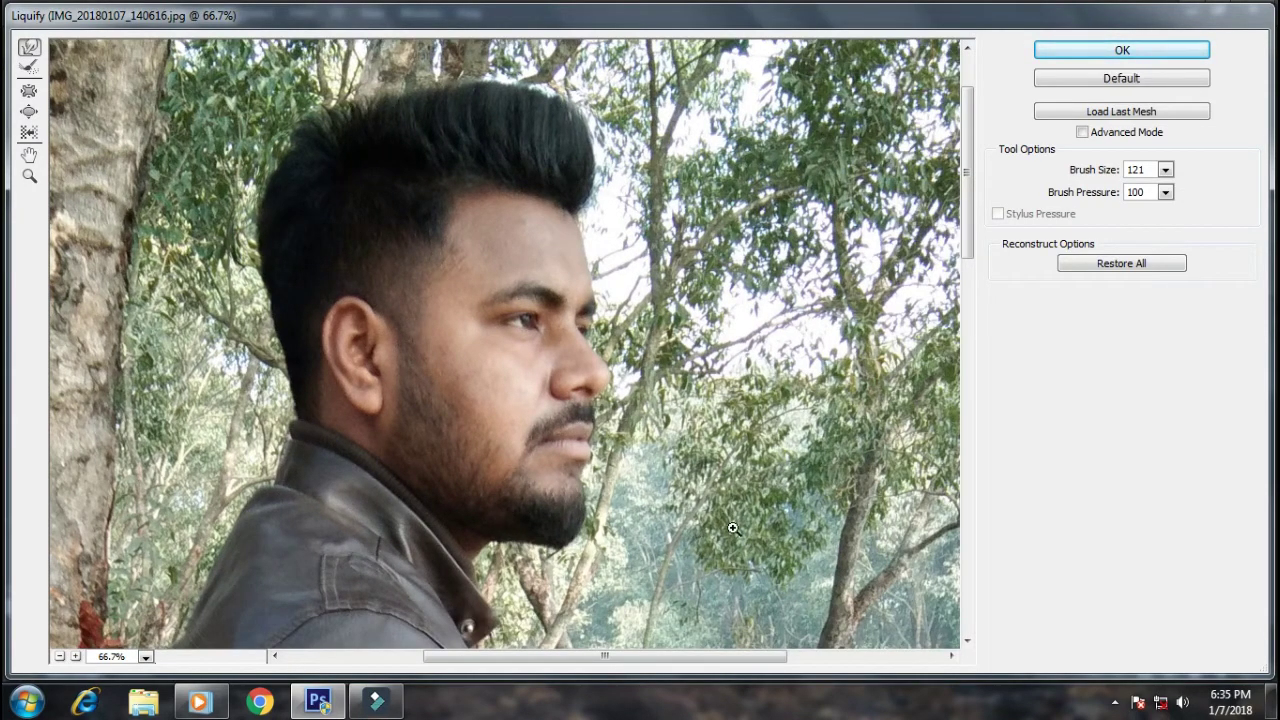
left_click(733, 528, "alt")
left_click(1080, 52)
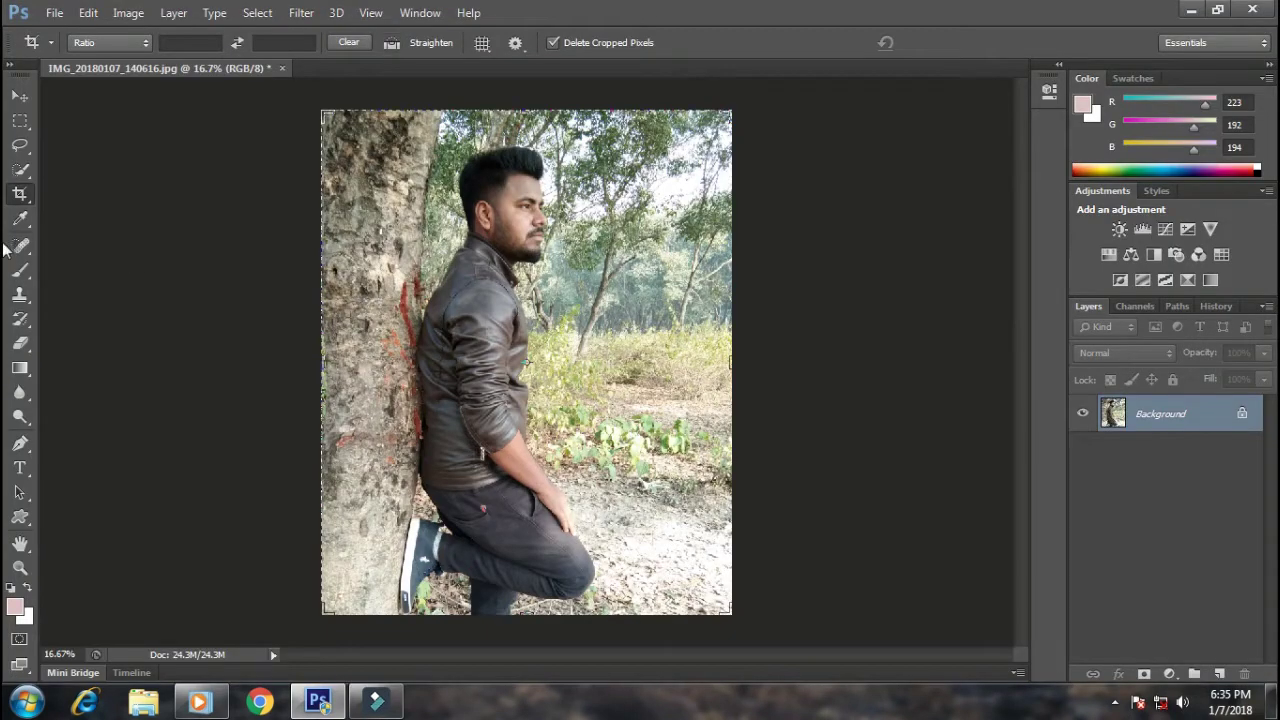
Step: With the Pen tool in Shape mode, place anchors down the tree trunk's edge
left_click(20, 443)
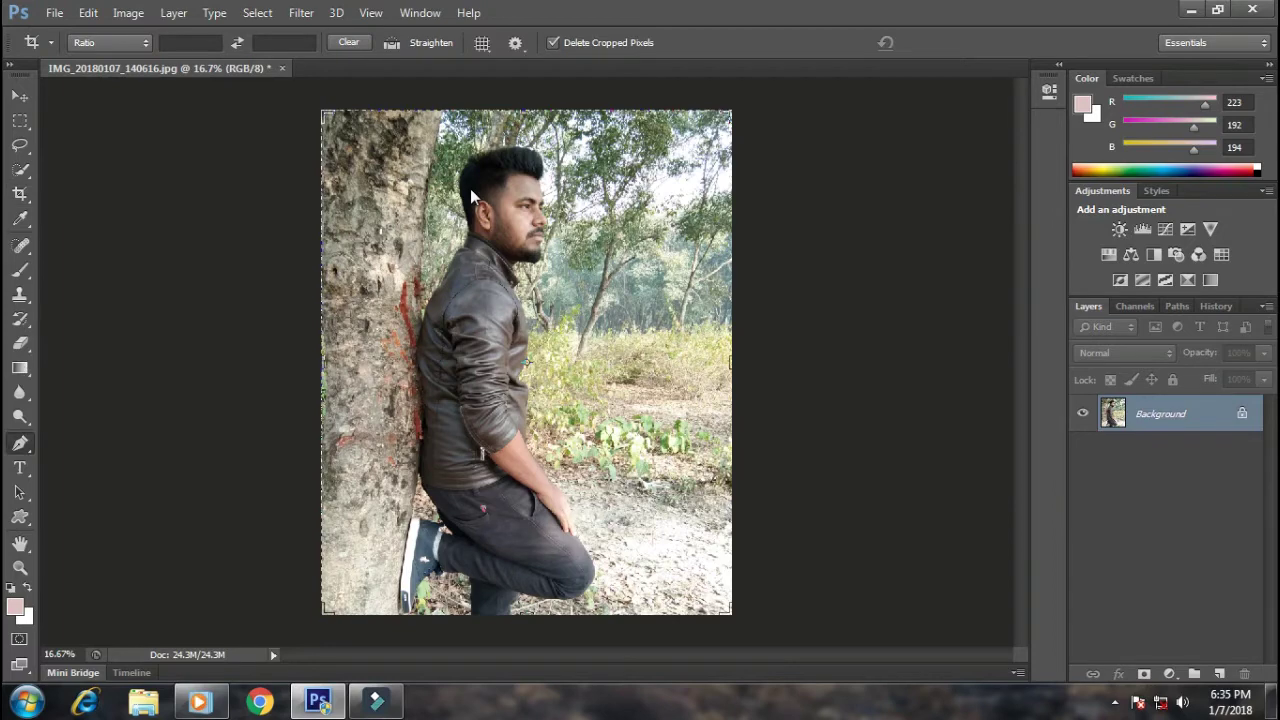
left_click(440, 230, "ctrl")
left_click(440, 230, "ctrl")
left_click(440, 200, "ctrl")
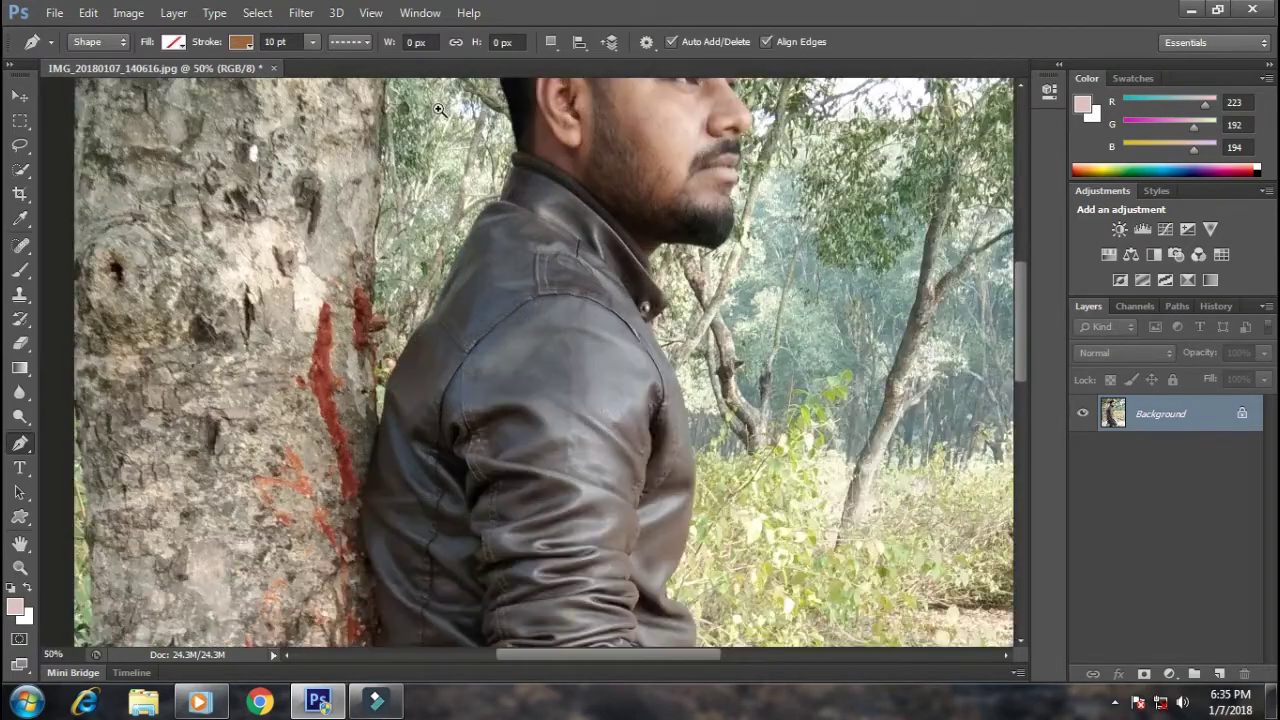
left_click(439, 109, "ctrl")
left_click(544, 184)
left_click(530, 230)
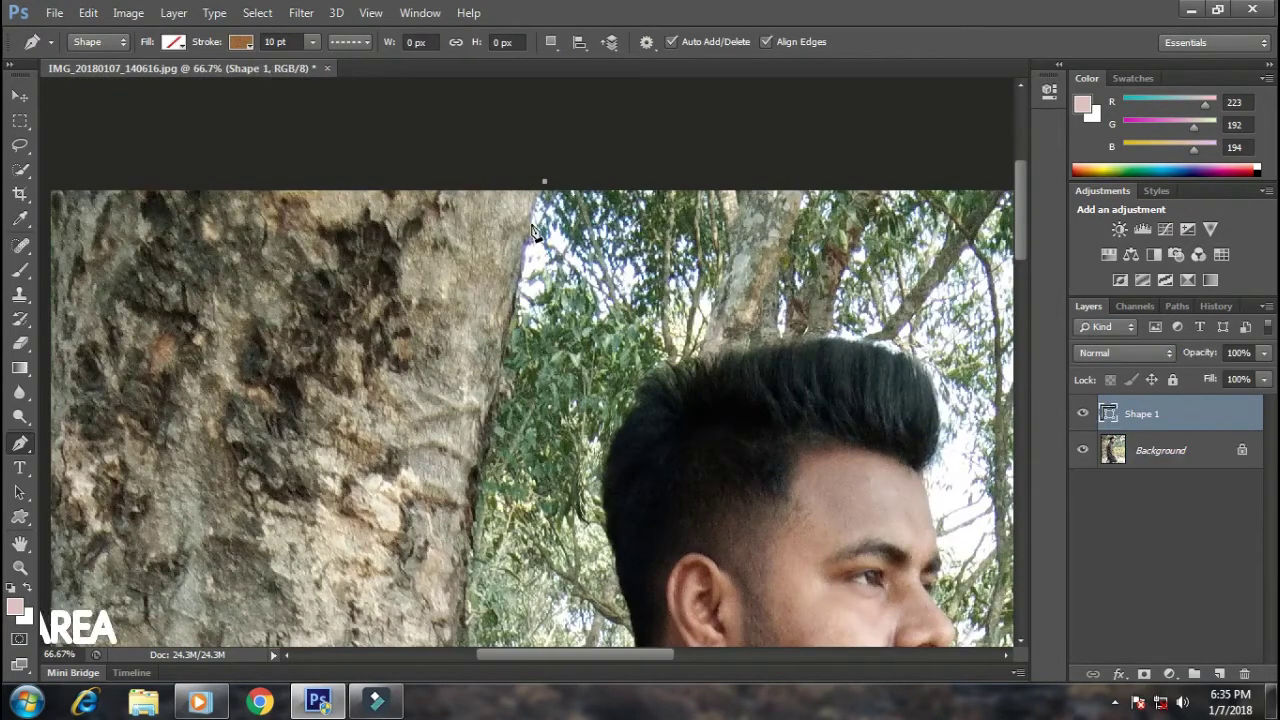
left_click(520, 282)
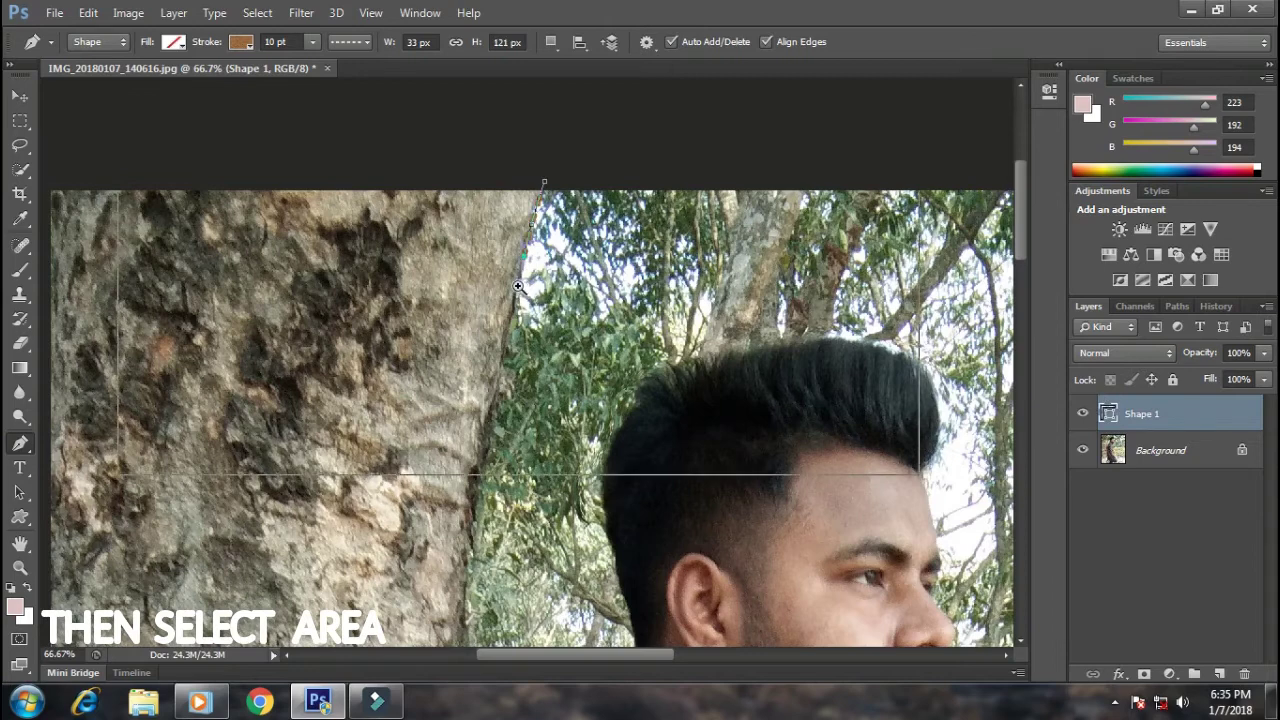
left_click(518, 234, "ctrl")
left_click(518, 234, "ctrl")
left_click(519, 230)
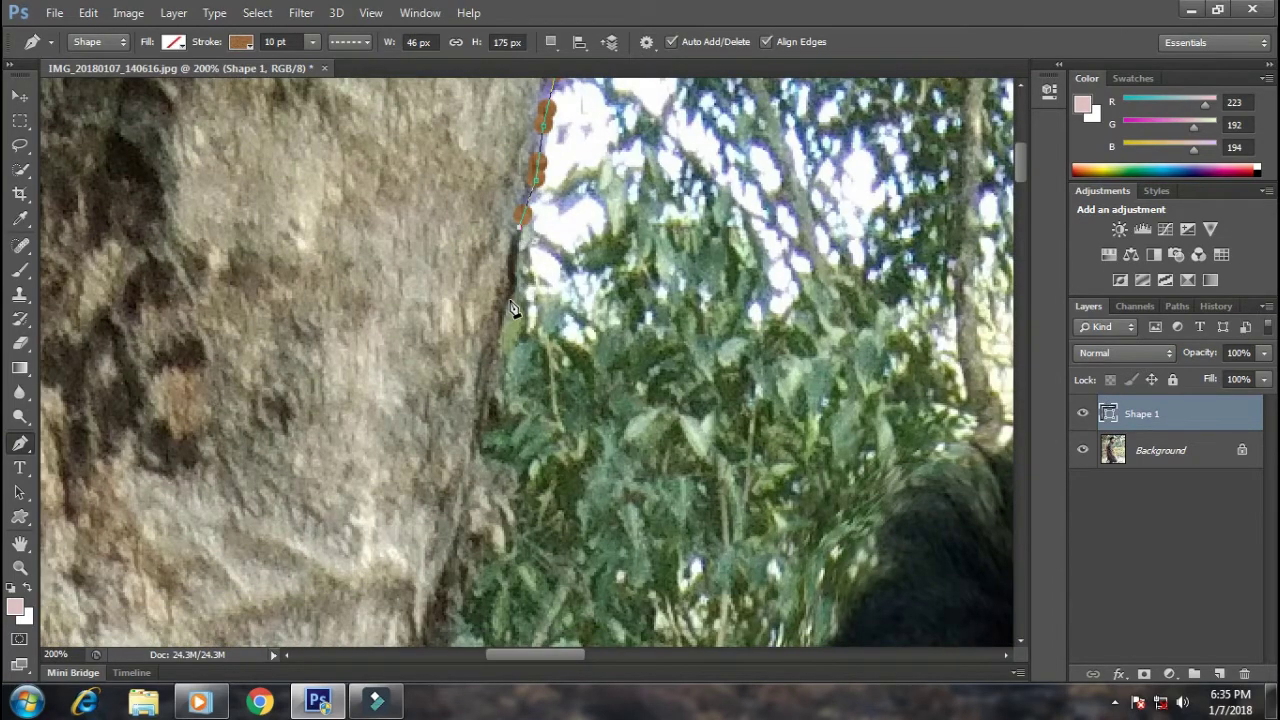
Step: Set the shape's stroke to none and add another anchor further down the trunk
left_click(241, 42)
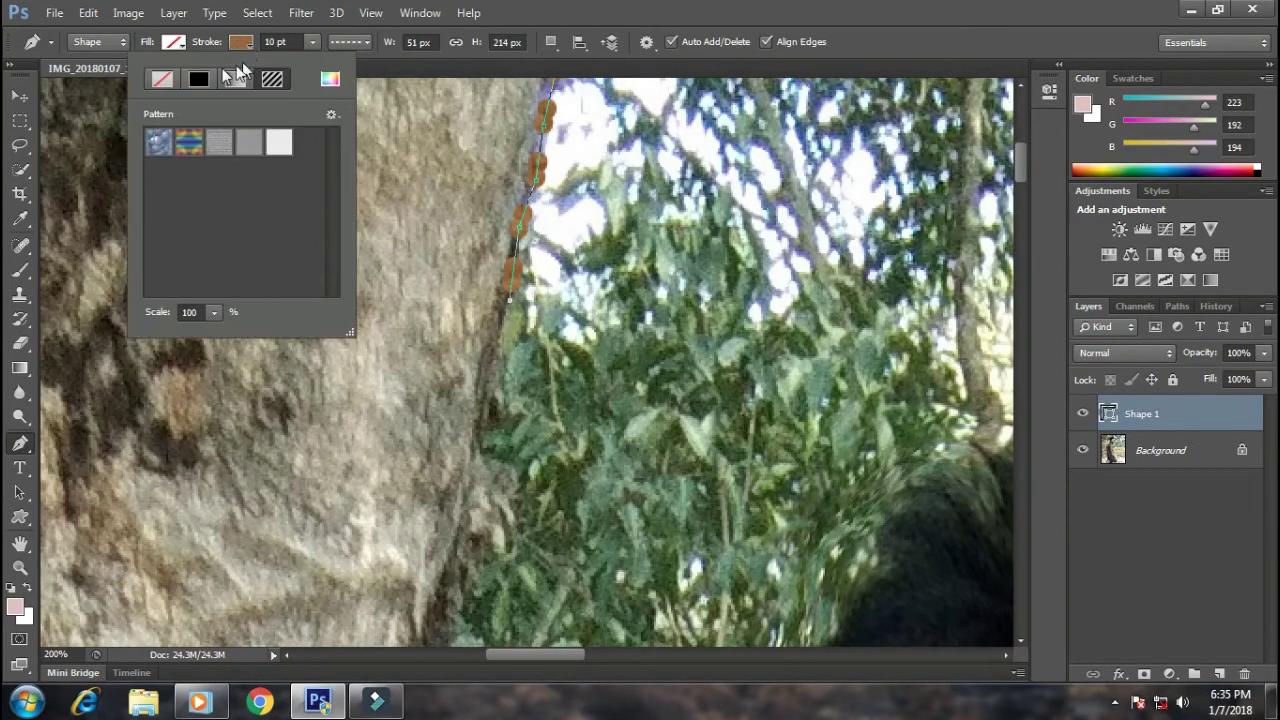
left_click(206, 80)
left_click(160, 78)
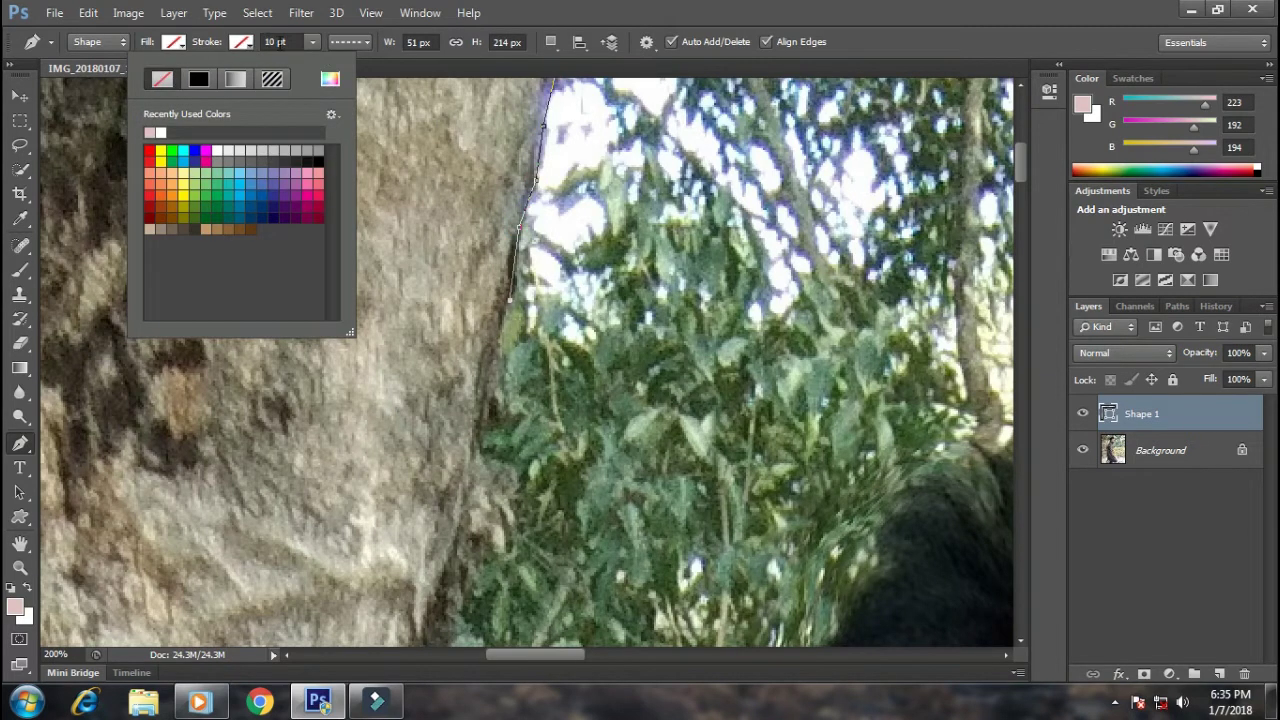
left_click(537, 382)
left_click(500, 365)
Step: Continue the pen outline down the trunk edge to the man's jacket collar
left_click_drag(500, 365, 550, 188)
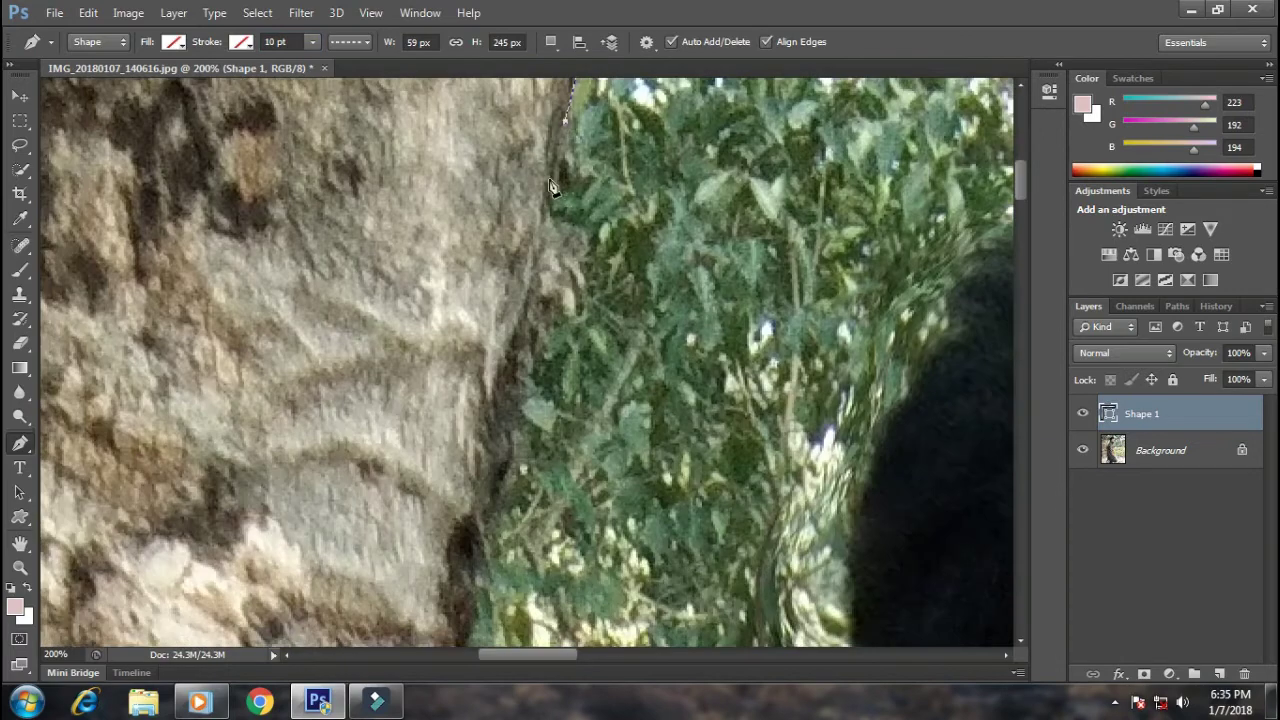
scroll(530, 305, "down", 2)
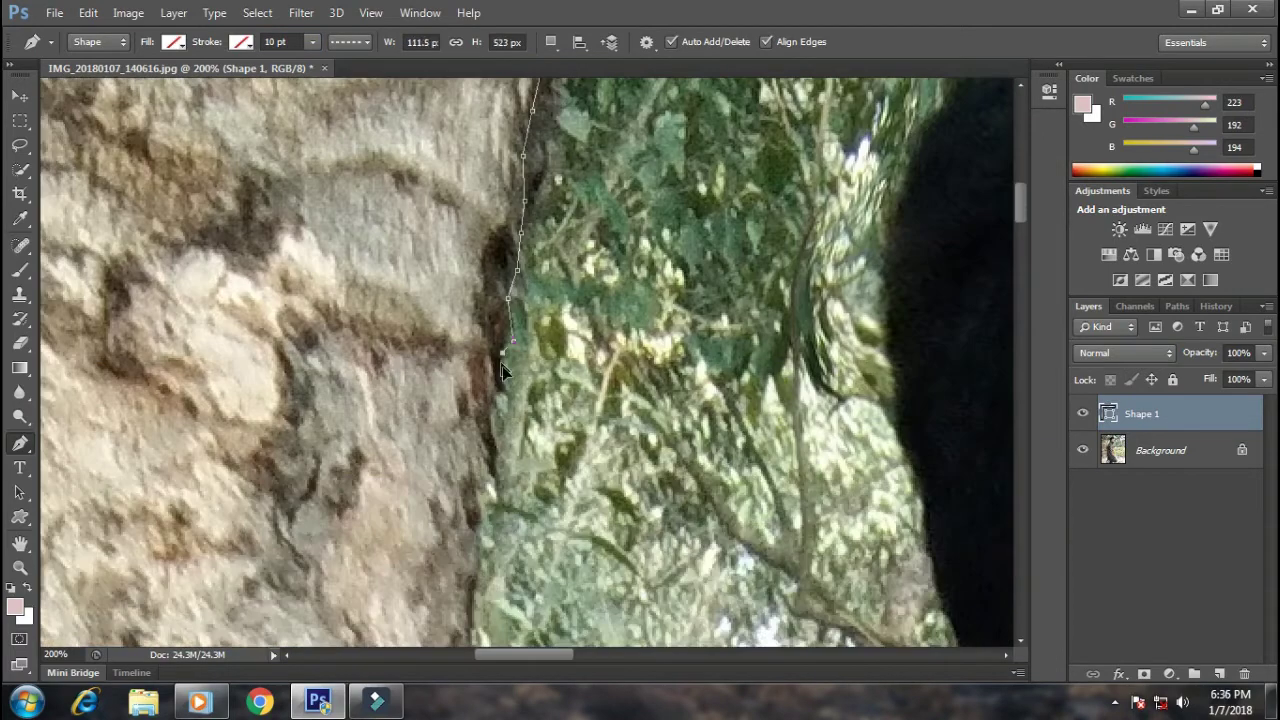
scroll(502, 366, "down", 2)
scroll(540, 300, "down", 2)
left_click(547, 275)
left_click(547, 362)
scroll(551, 320, "down", 2)
scroll(594, 249, "down", 2)
left_click(600, 445)
scroll(600, 448, "down", 2)
left_click(583, 270)
scroll(572, 422, "down", 2)
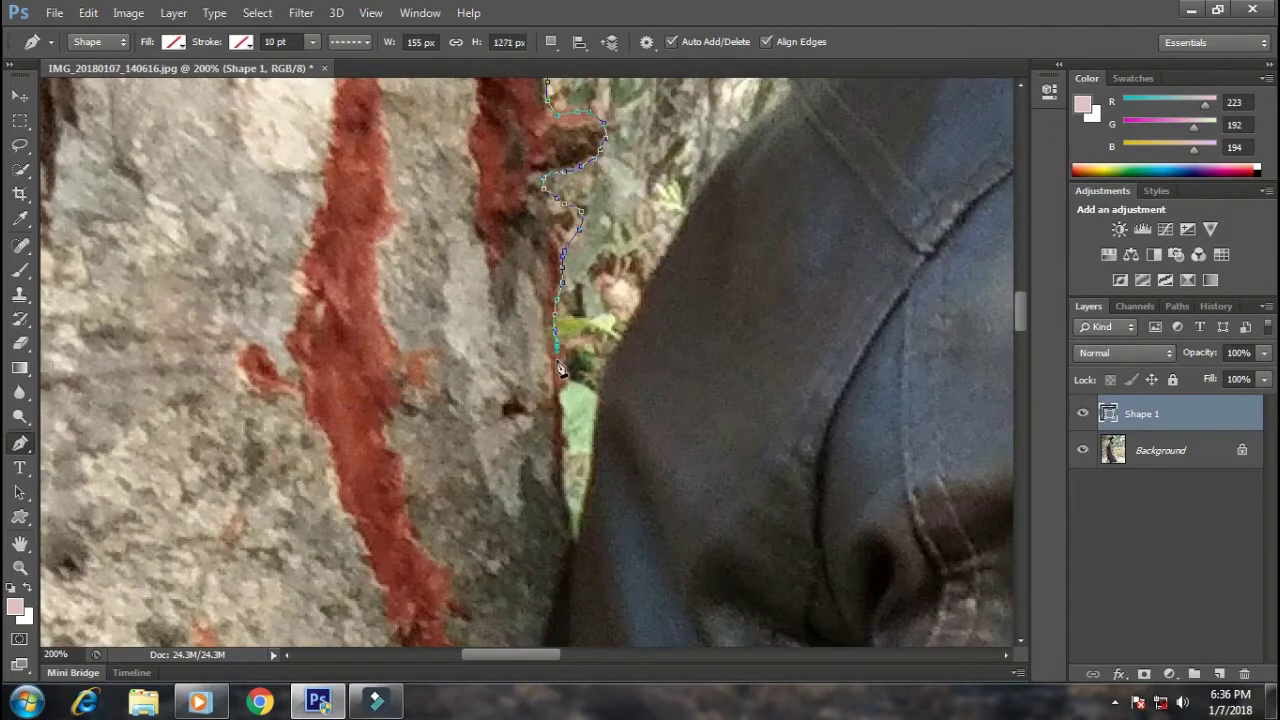
left_click(556, 385)
scroll(552, 276, "down", 2)
scroll(588, 197, "up", 2)
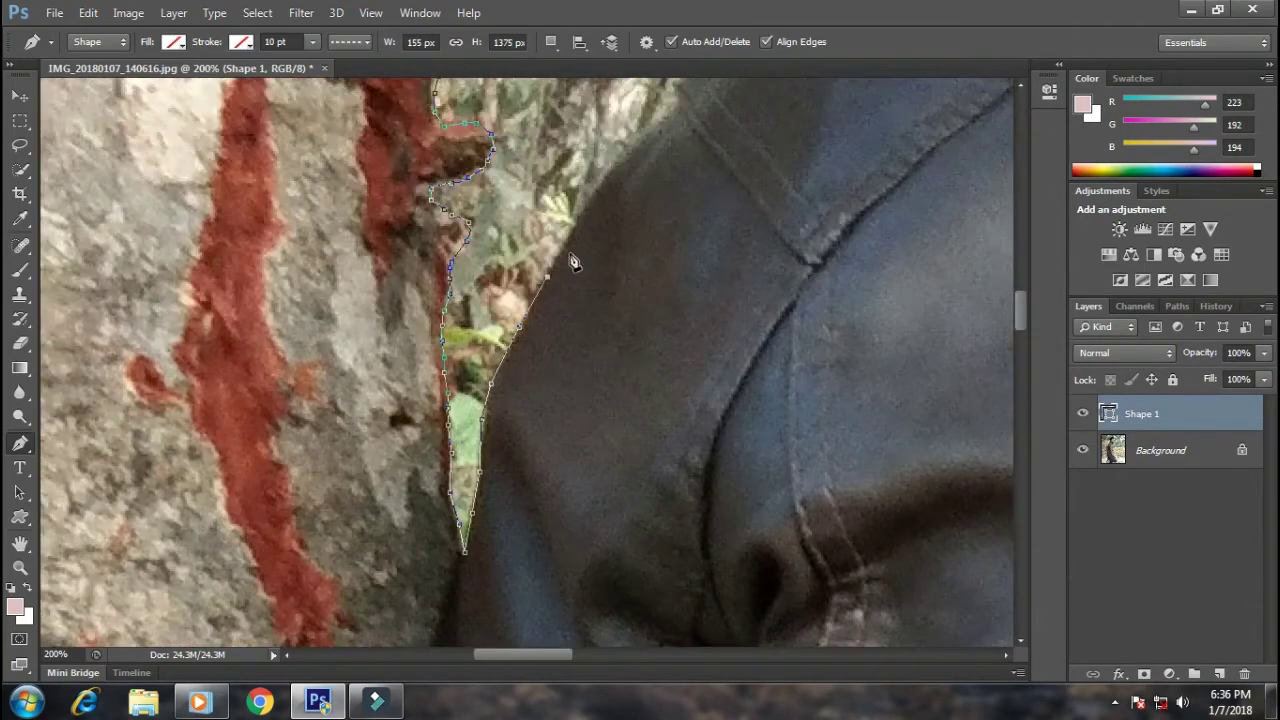
scroll(571, 257, "right", 2)
scroll(546, 329, "up", 2)
scroll(543, 294, "up", 2)
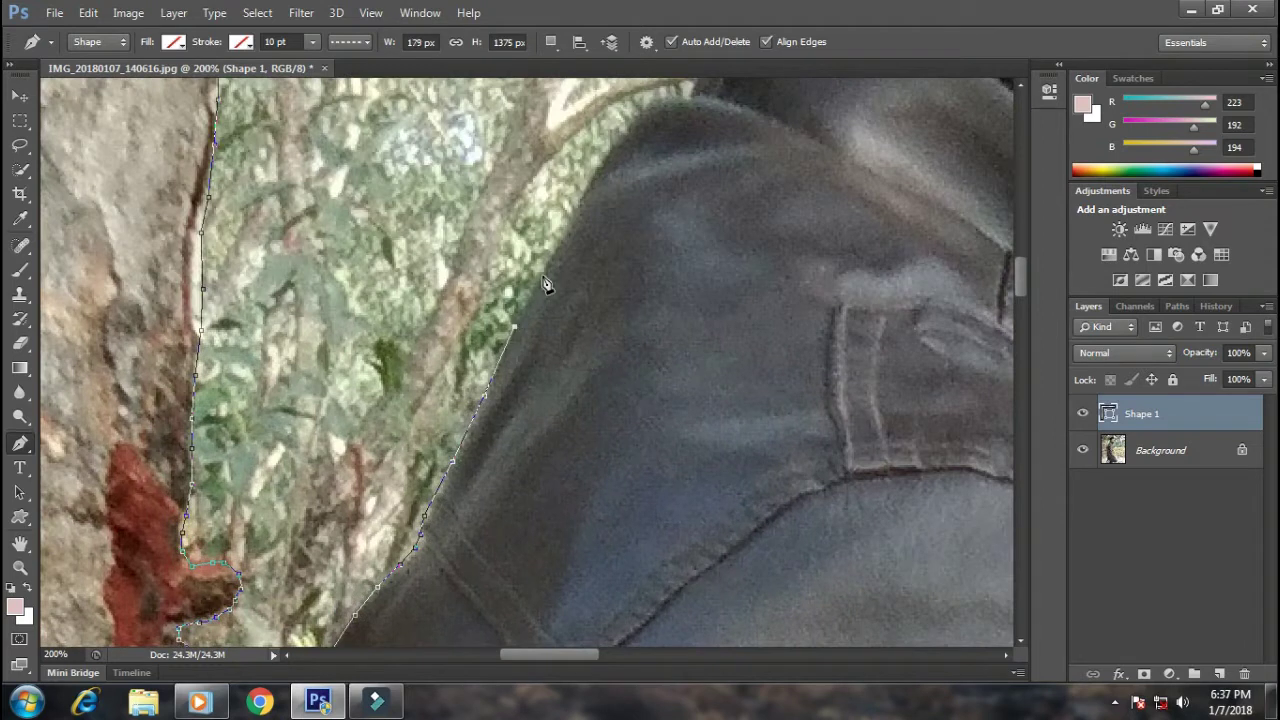
scroll(580, 215, "up", 2)
scroll(560, 300, "right", 1)
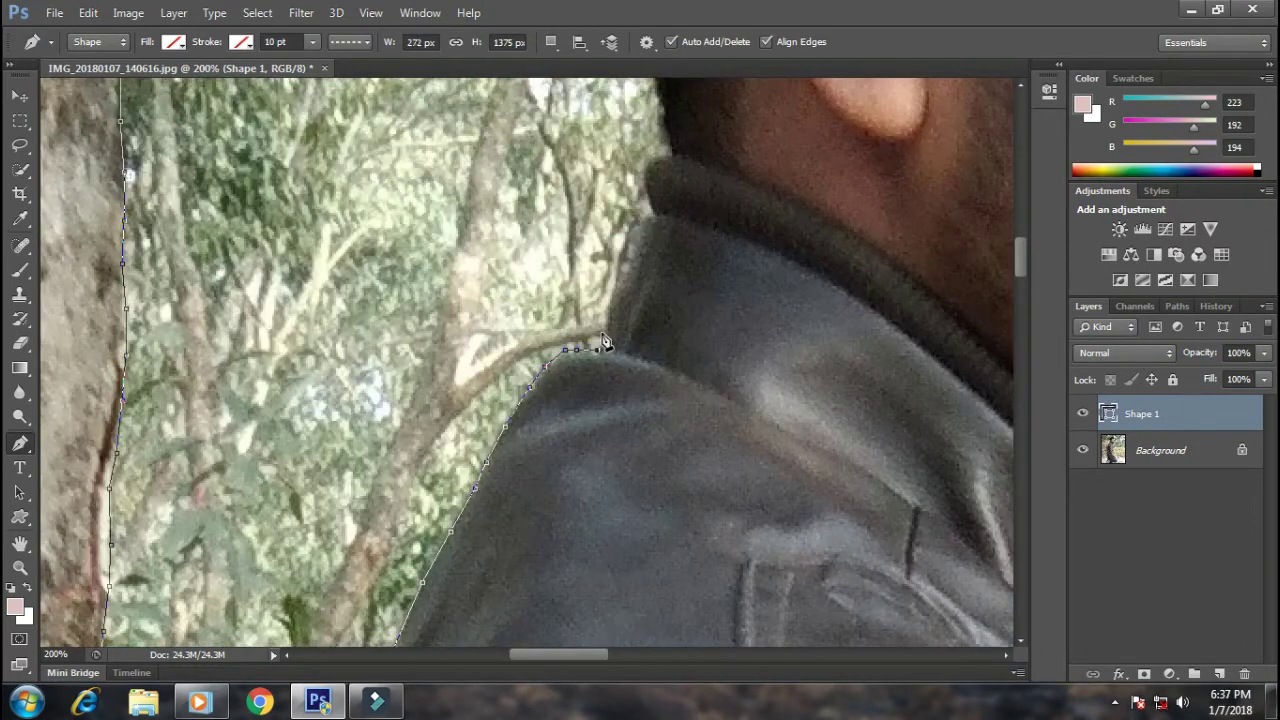
scroll(699, 238, "up", 3)
left_click(657, 403)
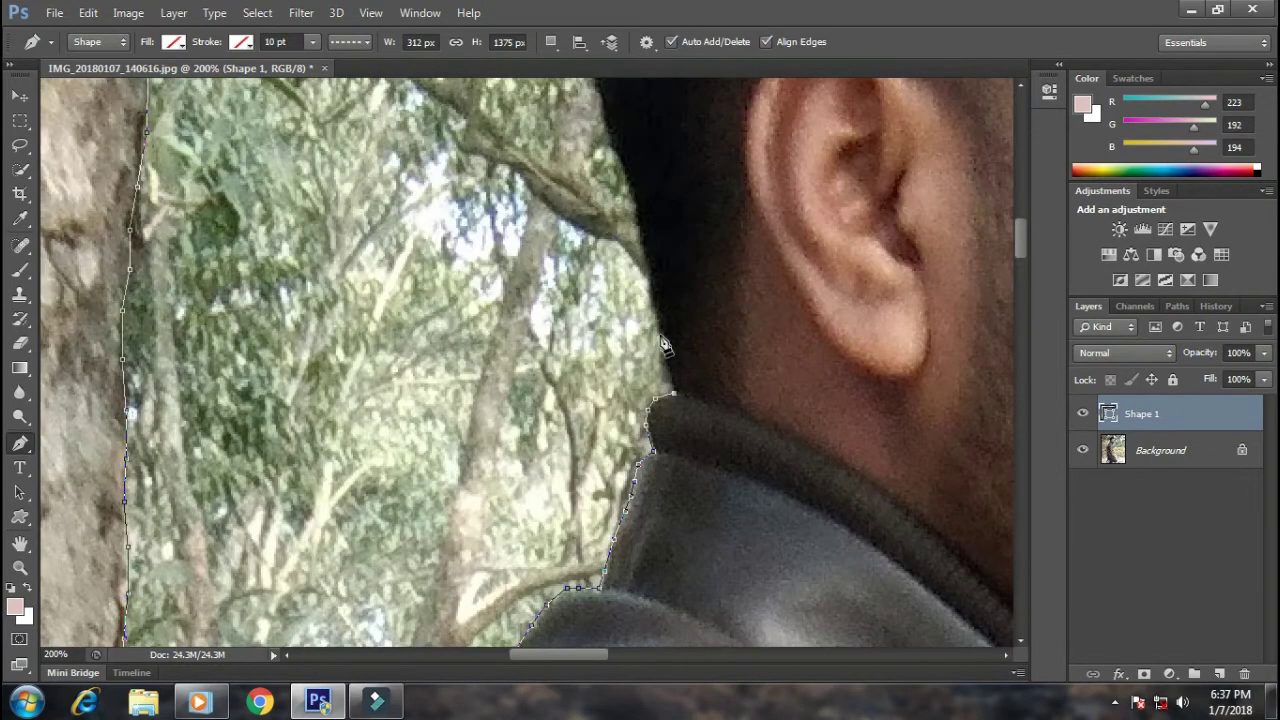
Step: Trace anchors around the man's head, forehead, brow, nose and lips
left_click_drag(619, 163, 590, 398)
mouse_move(551, 270)
left_mouse_down()
mouse_move(531, 487)
mouse_move(476, 232)
left_mouse_up()
left_click(586, 457)
left_click(492, 290)
left_click(521, 443)
scroll(525, 440, "down", 2)
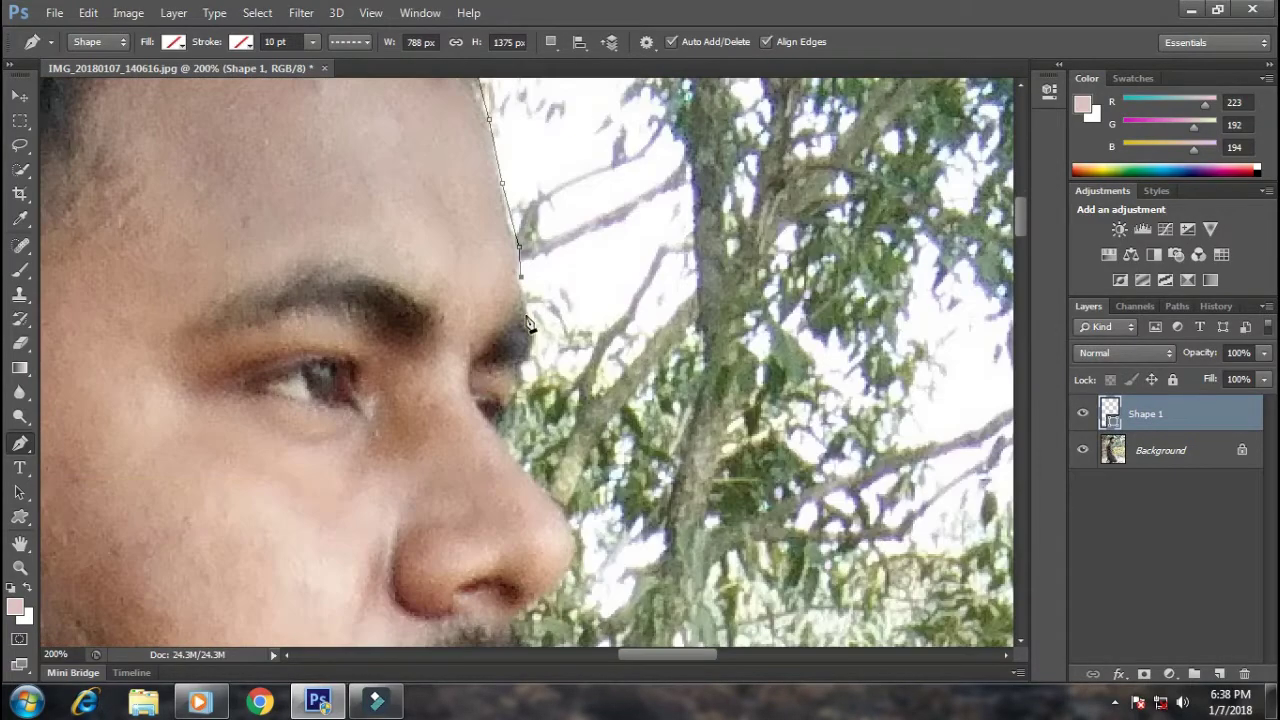
left_click(534, 326)
scroll(530, 320, "down", 1)
left_click_drag(575, 466, 550, 236)
left_click(547, 225)
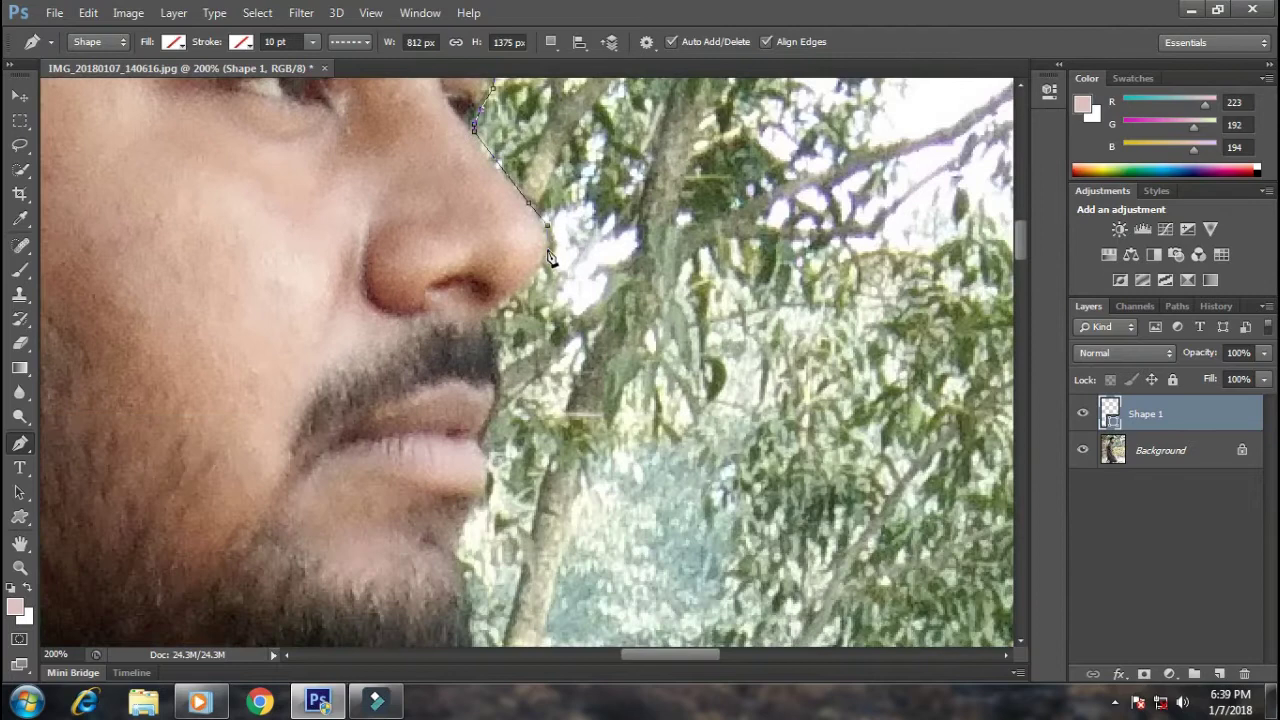
left_click(503, 400)
left_click_drag(505, 405, 575, 249)
left_click(559, 270)
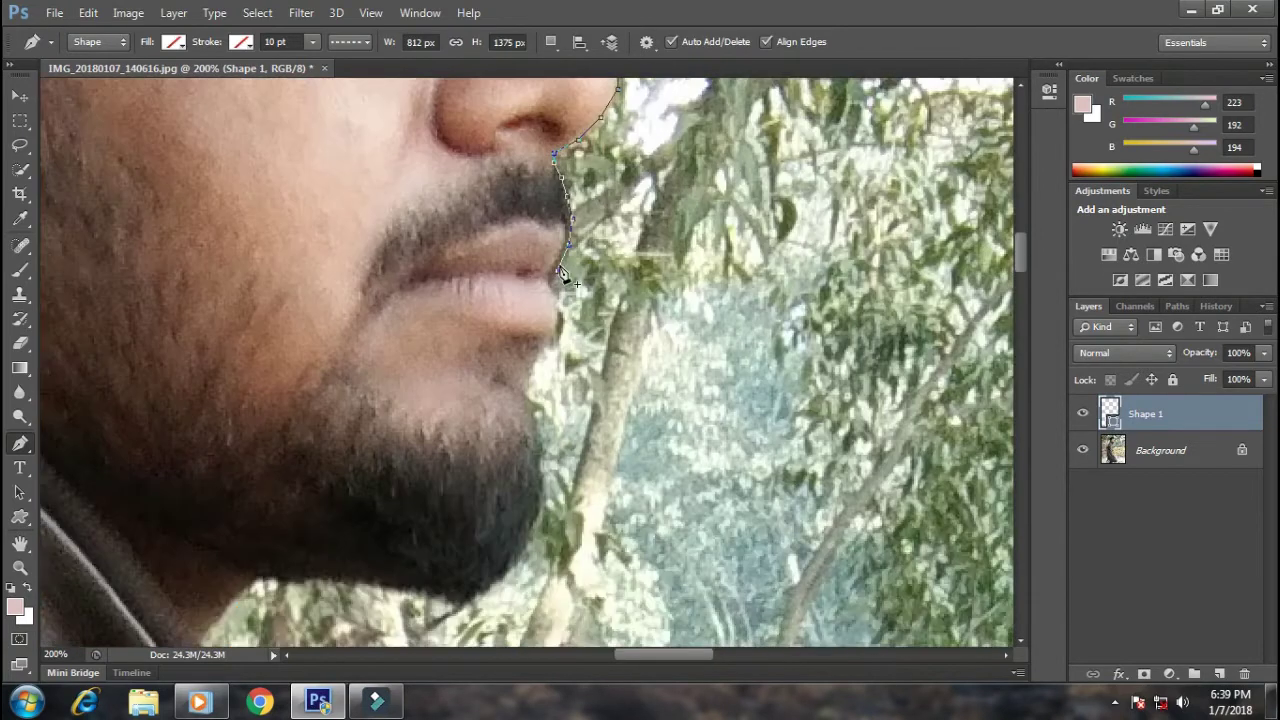
left_click(1215, 306)
left_click(551, 277)
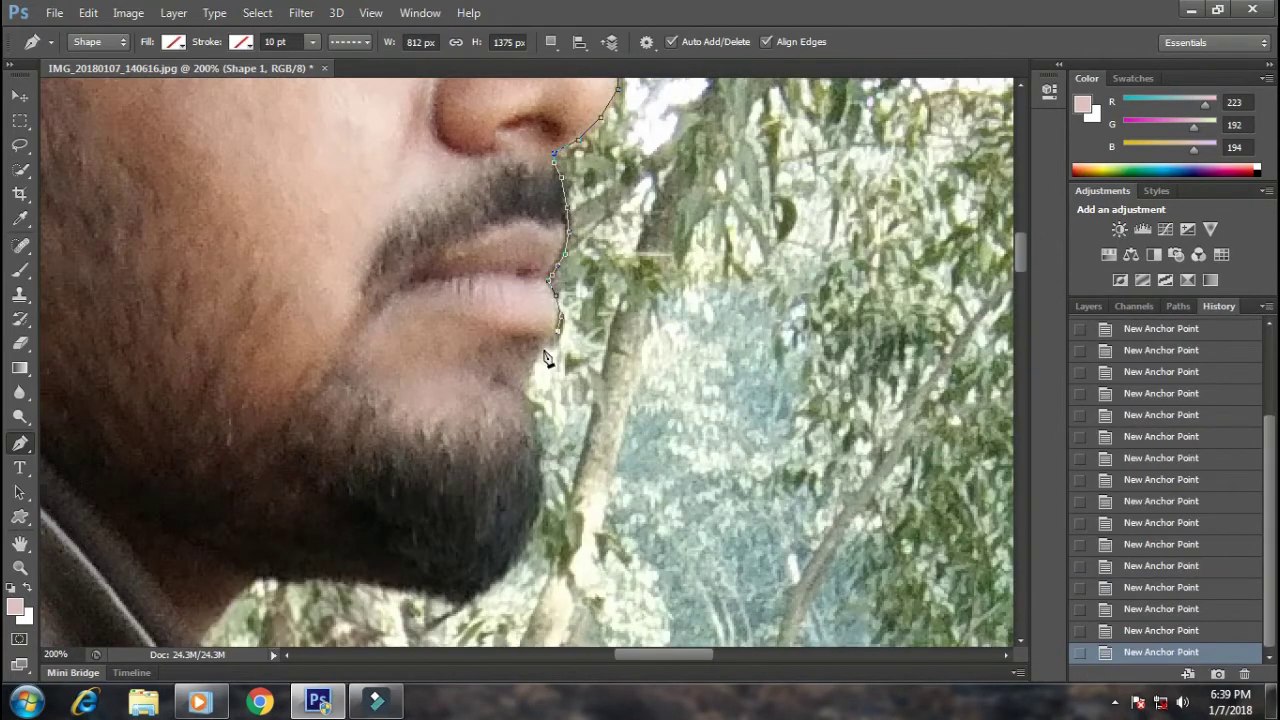
Step: Carry the outline past the chin, beard and collar down to the trouser edge
left_click_drag(560, 430, 656, 250)
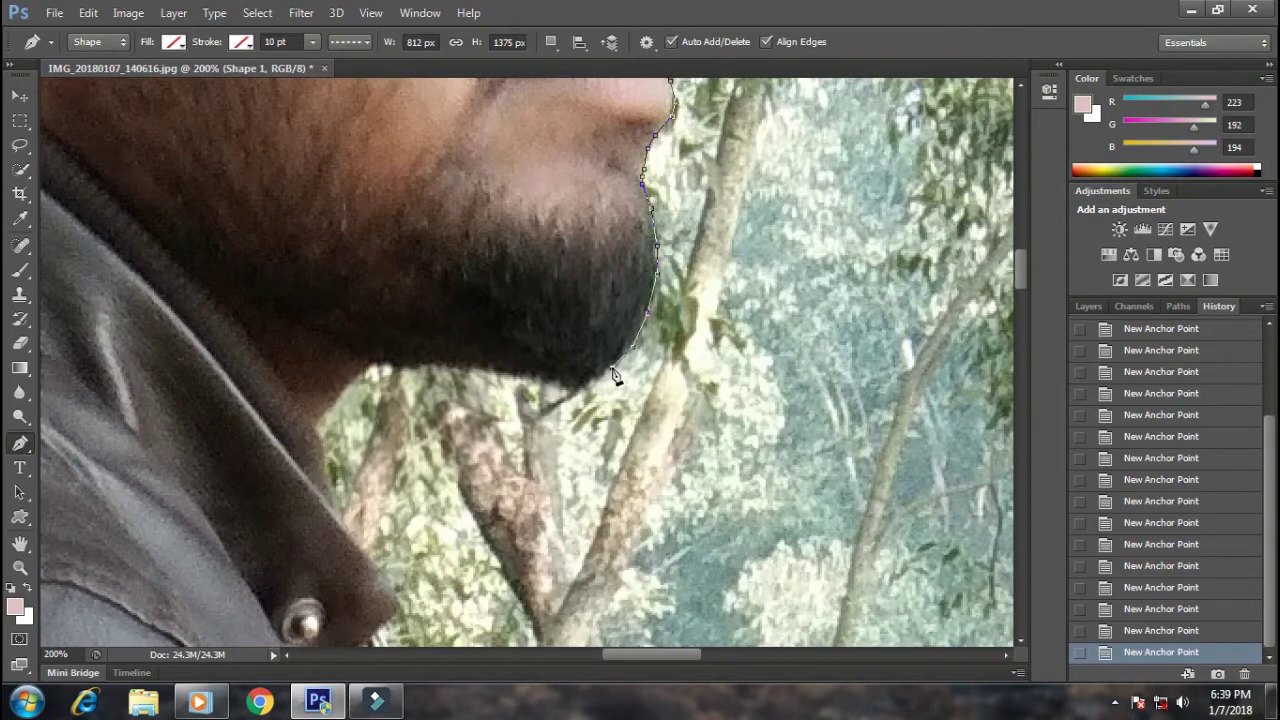
left_click_drag(388, 374, 473, 229)
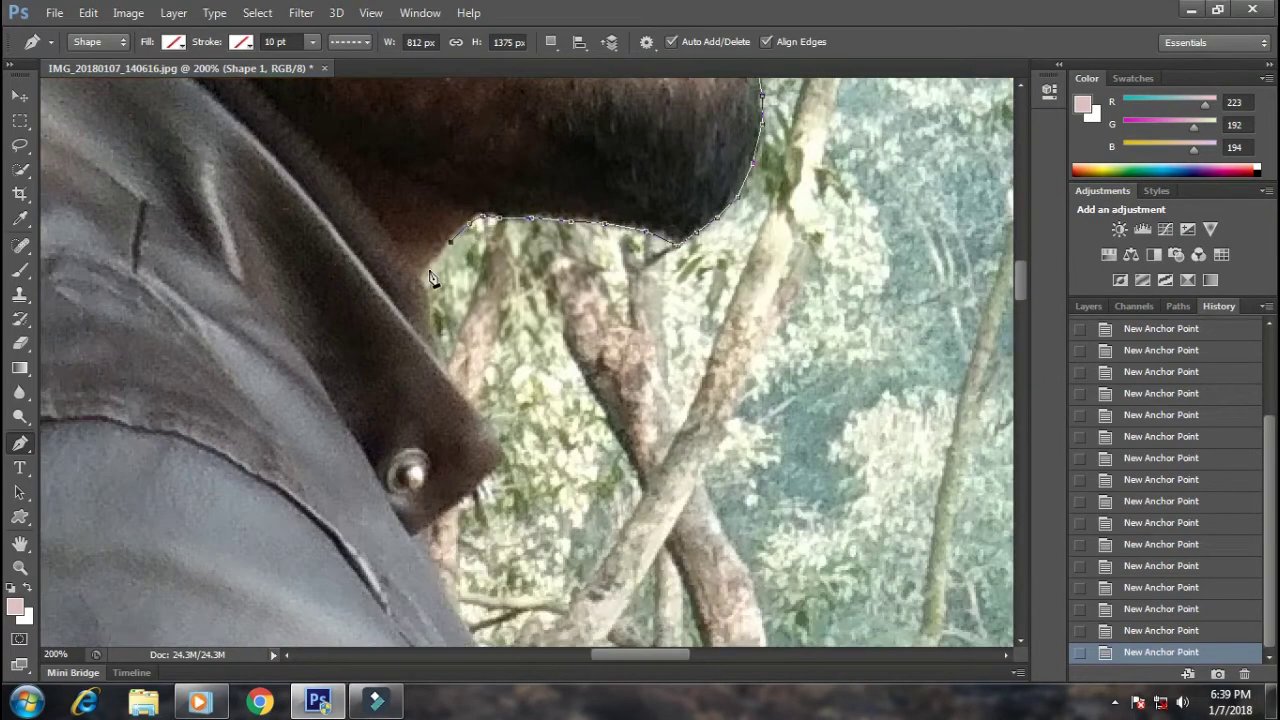
scroll(470, 320, "down", 3)
scroll(490, 330, "down", 2)
scroll(590, 335, "left", 3)
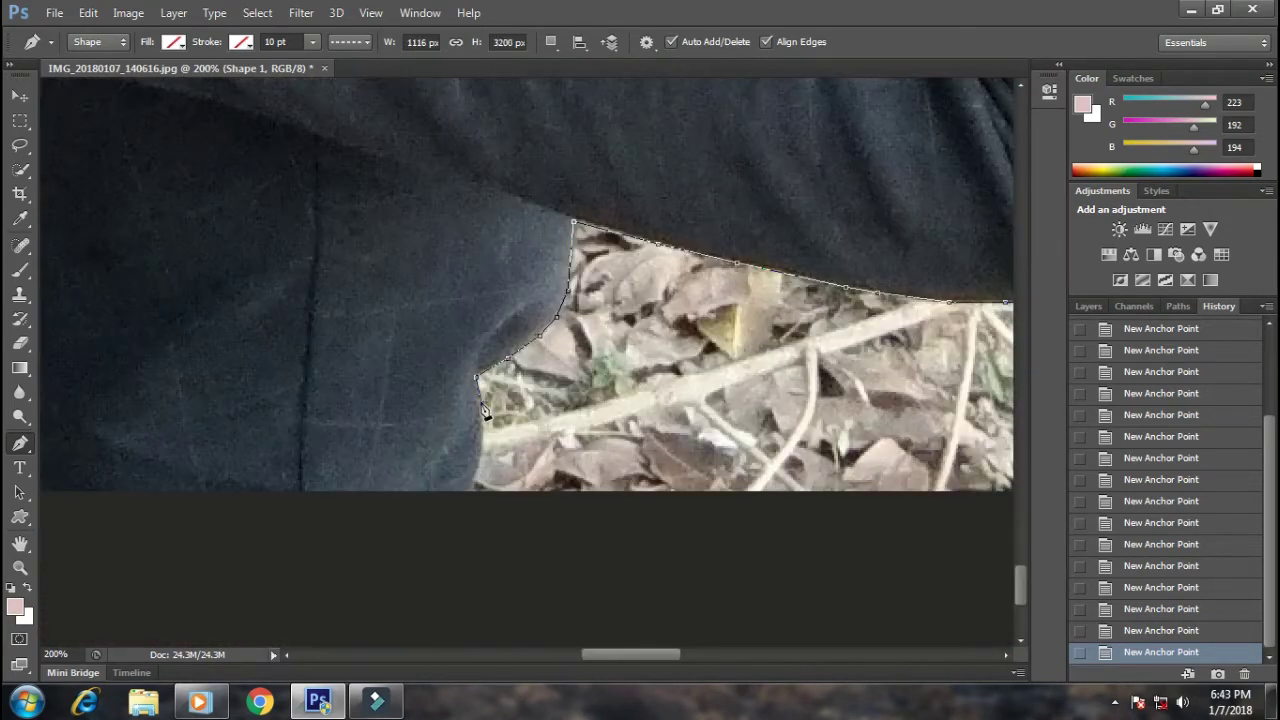
key("ctrl+0")
scroll(530, 405, "up", 5)
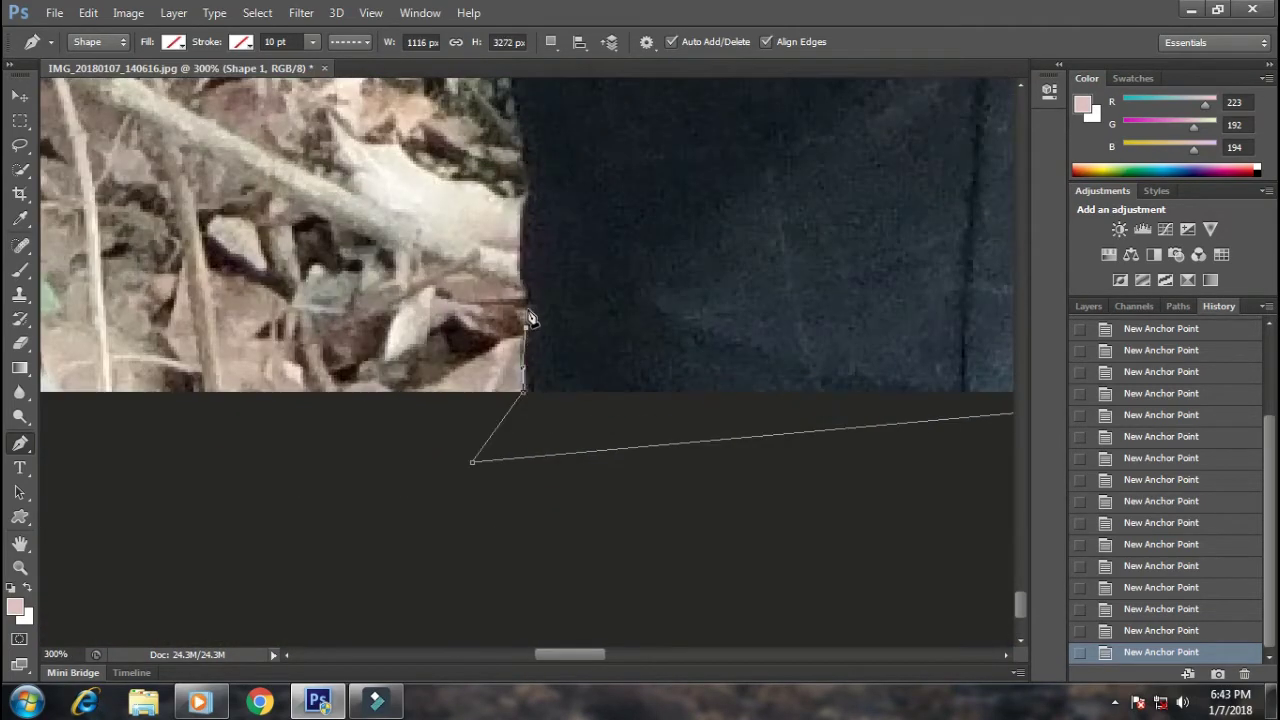
scroll(527, 213, "up", 5)
scroll(547, 396, "left", 1)
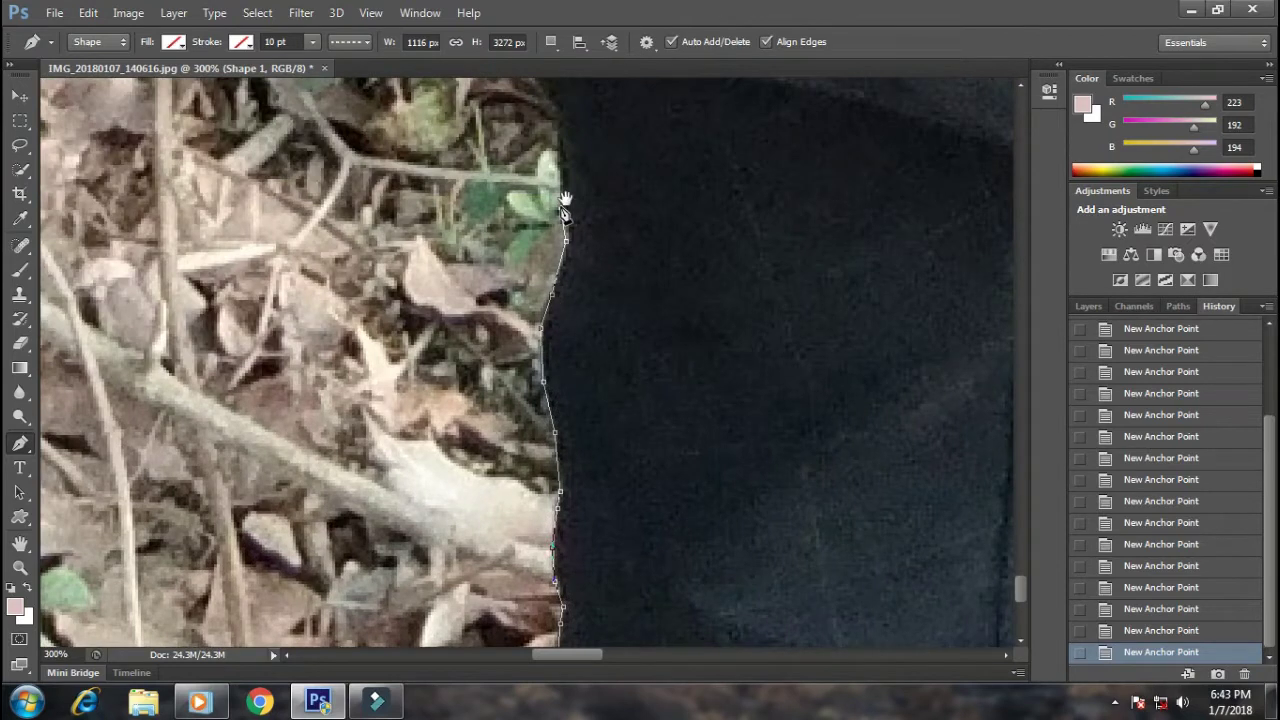
scroll(565, 200, "up", 5)
left_click(536, 309)
scroll(610, 405, "up", 2)
scroll(610, 405, "left", 3)
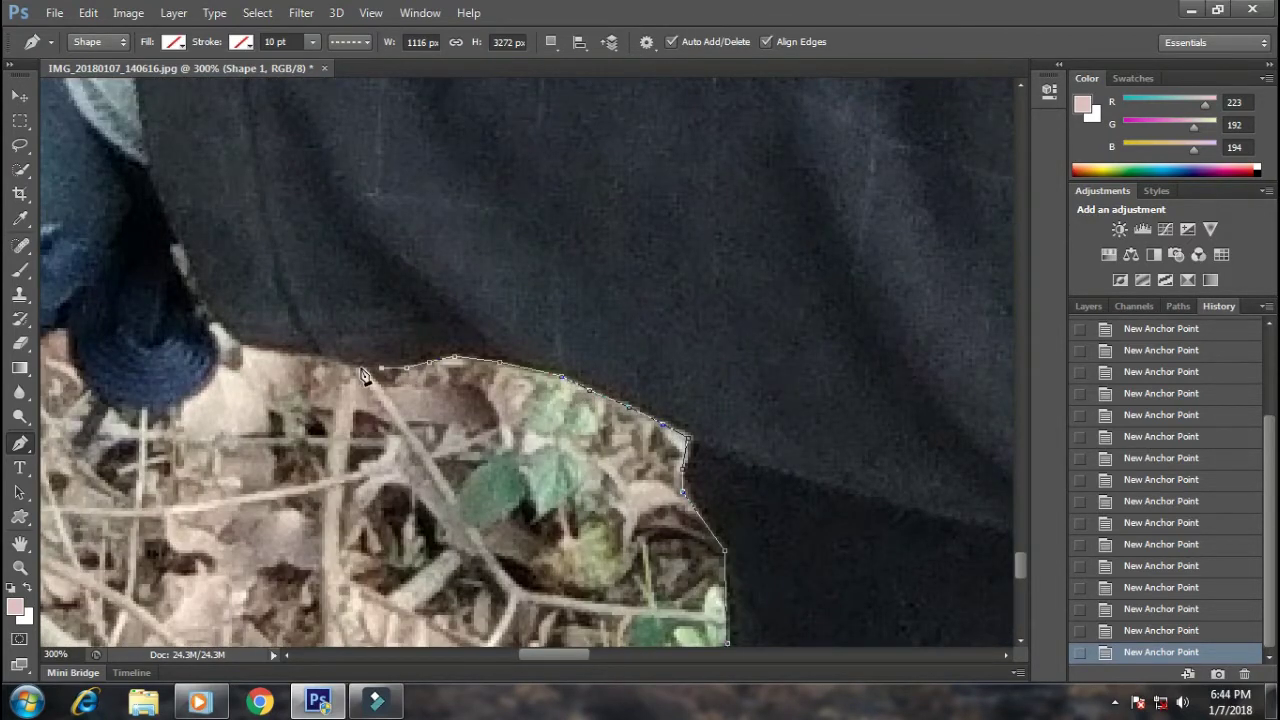
scroll(570, 390, "left", 6)
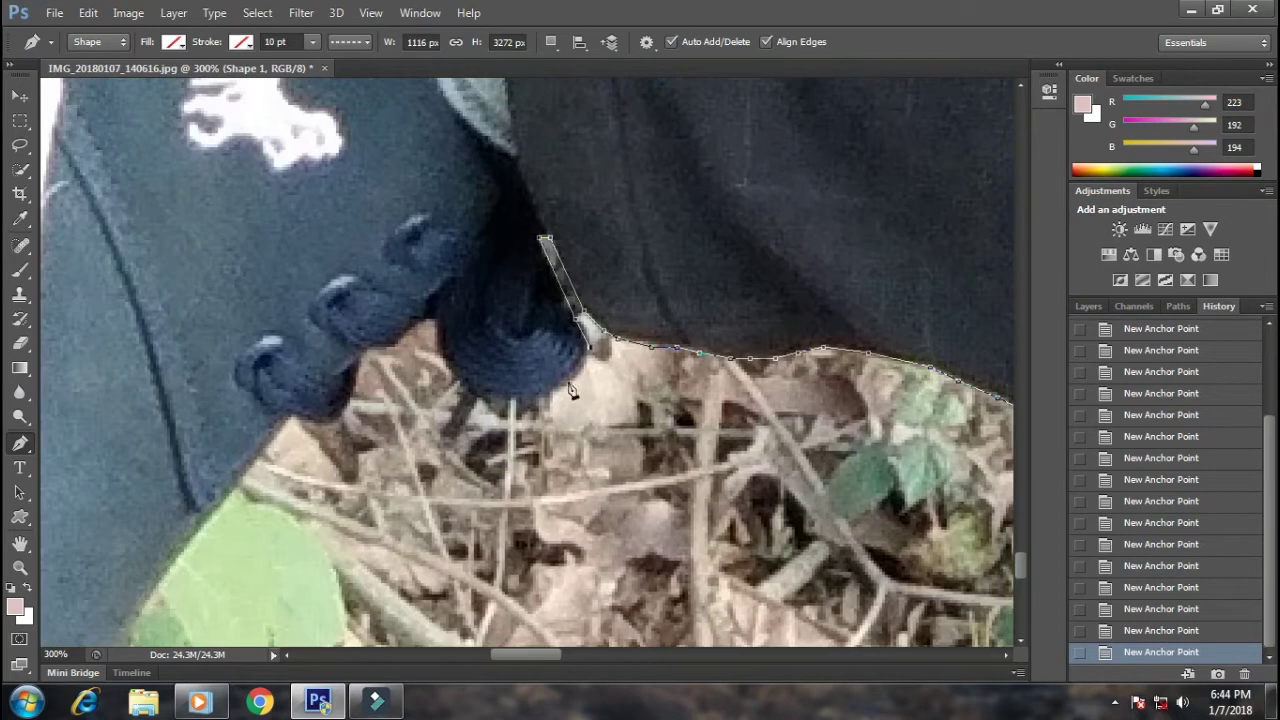
scroll(358, 400, "left", 6)
scroll(718, 375, "down", 3)
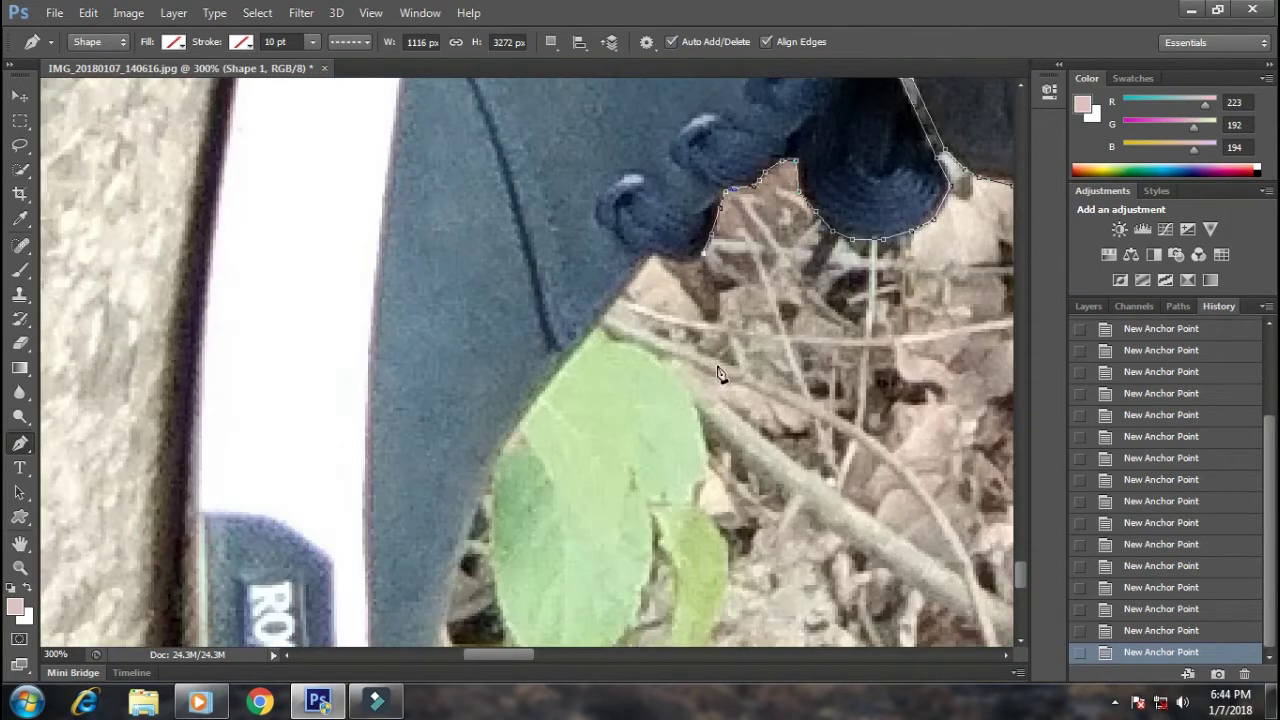
scroll(592, 345, "down", 3)
scroll(580, 289, "down", 2)
scroll(648, 163, "down", 2)
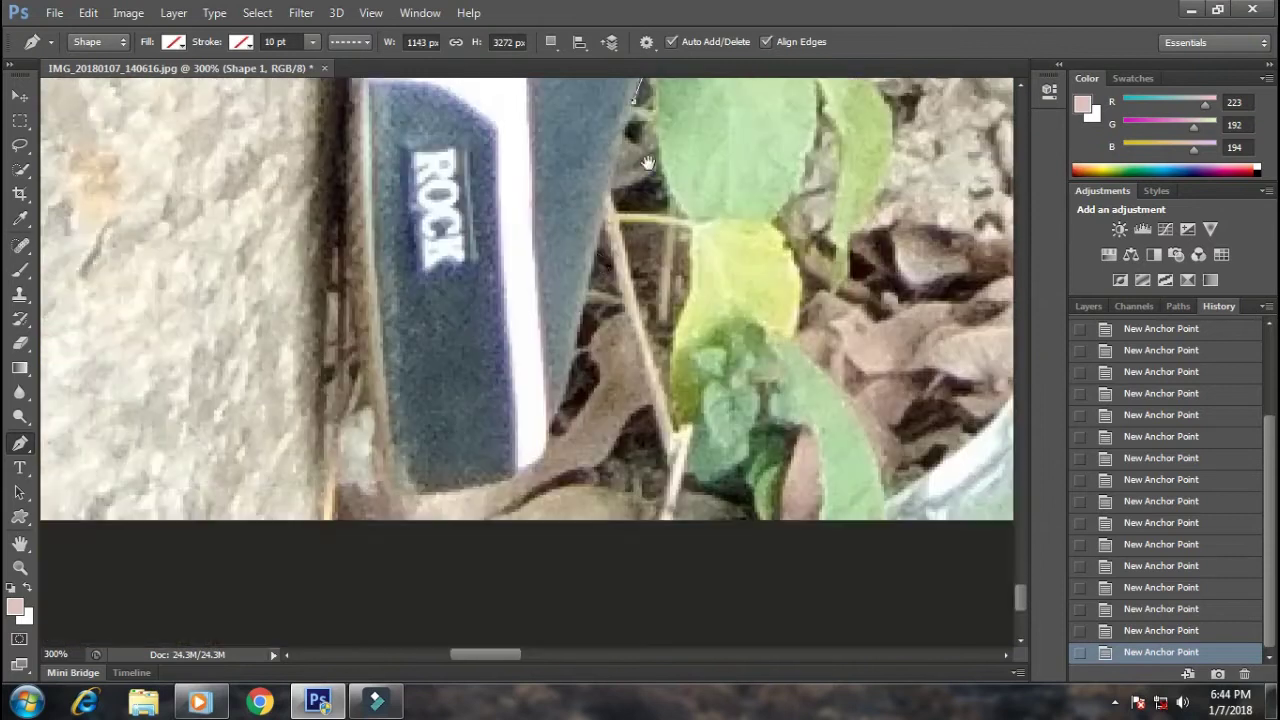
scroll(585, 330, "down", 2)
scroll(600, 340, "left", 1)
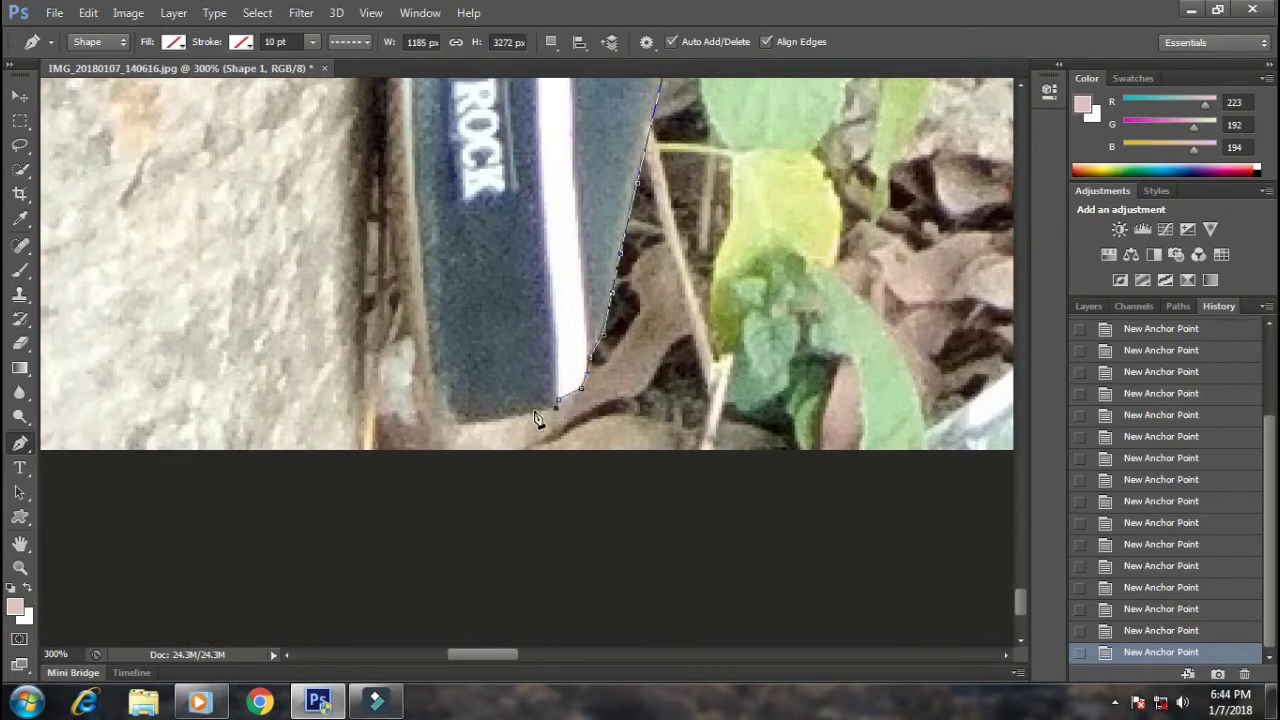
scroll(486, 371, "down", 2)
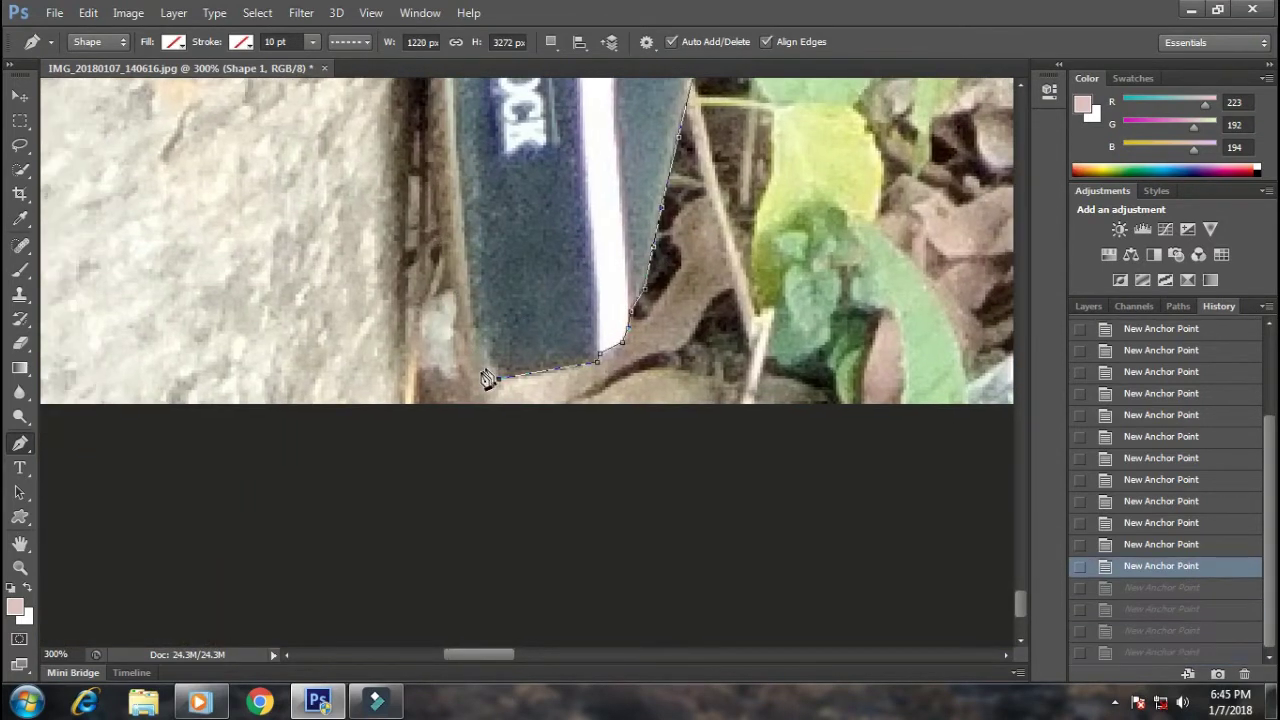
scroll(457, 366, "up", 3)
Step: Outline the shoe and tree edge, loop around outside the image, and close the path
left_click(436, 179)
left_click(424, 207)
left_click(424, 262)
left_click(419, 329)
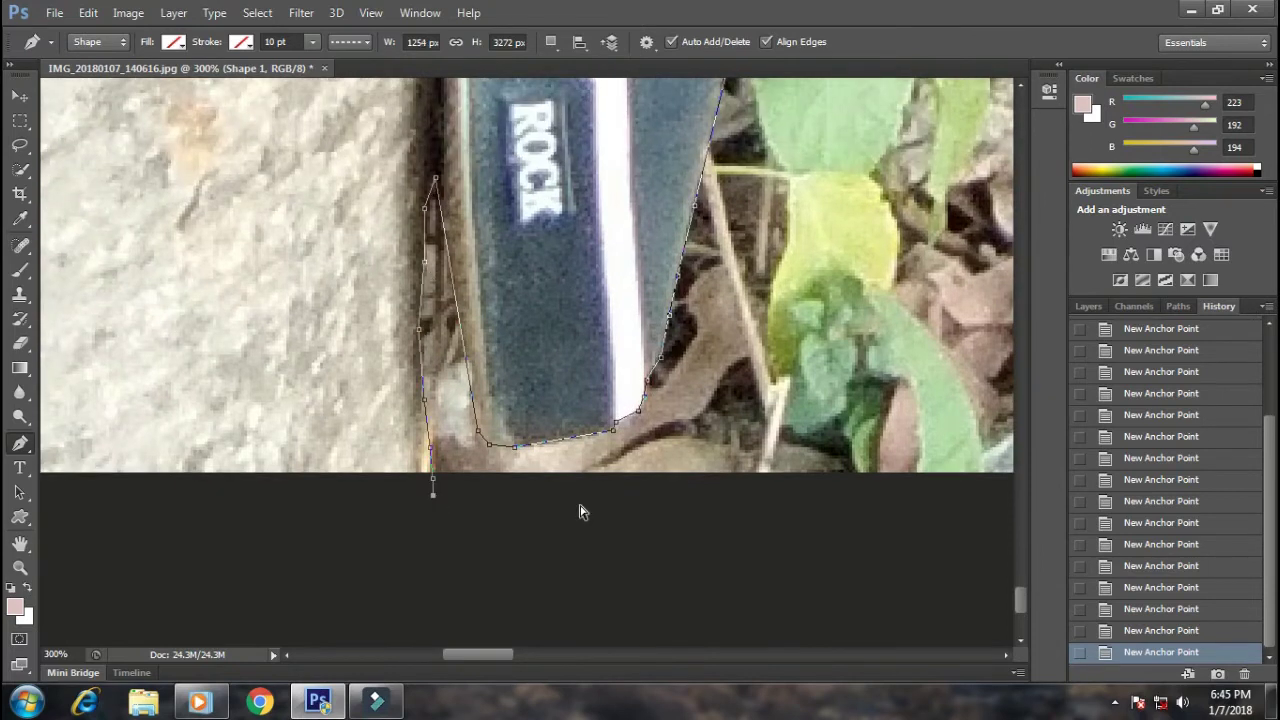
left_click(430, 612)
left_click(688, 628)
left_click(796, 364)
left_click(737, 172)
left_click(621, 109)
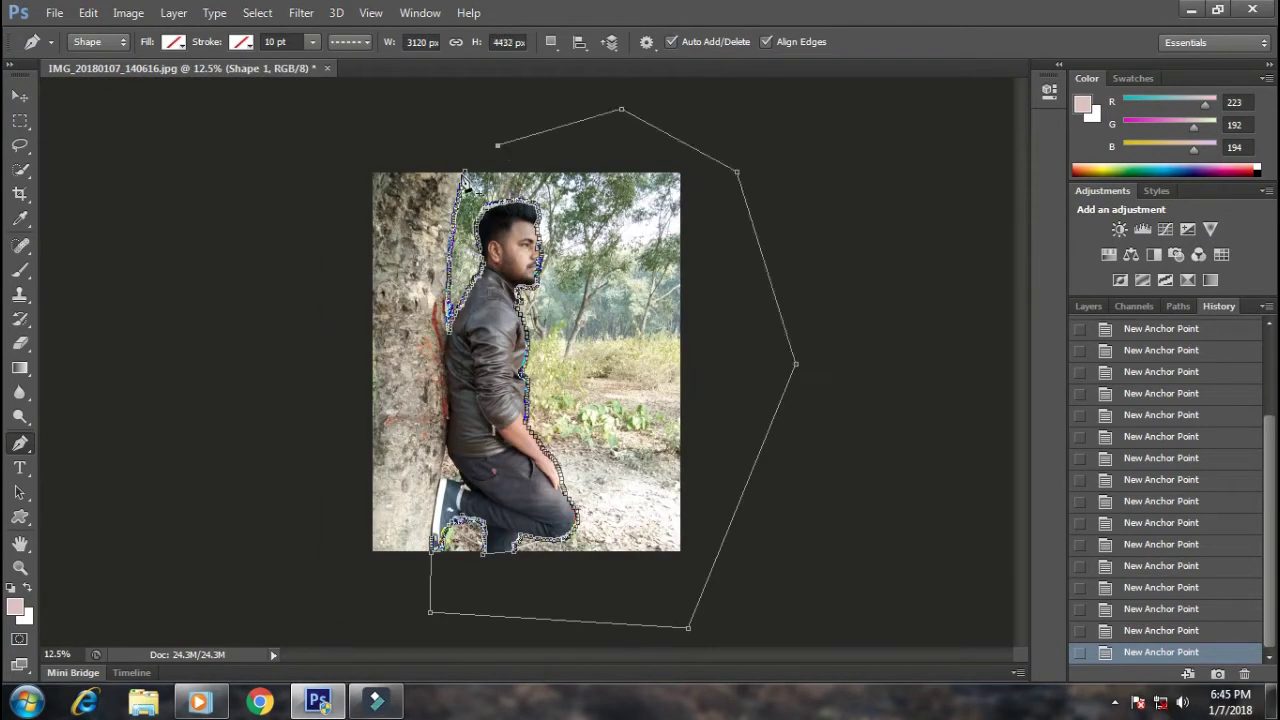
left_click(465, 173)
Step: Convert the path to a selection with 2 px feather and float the document window
right_click(566, 244)
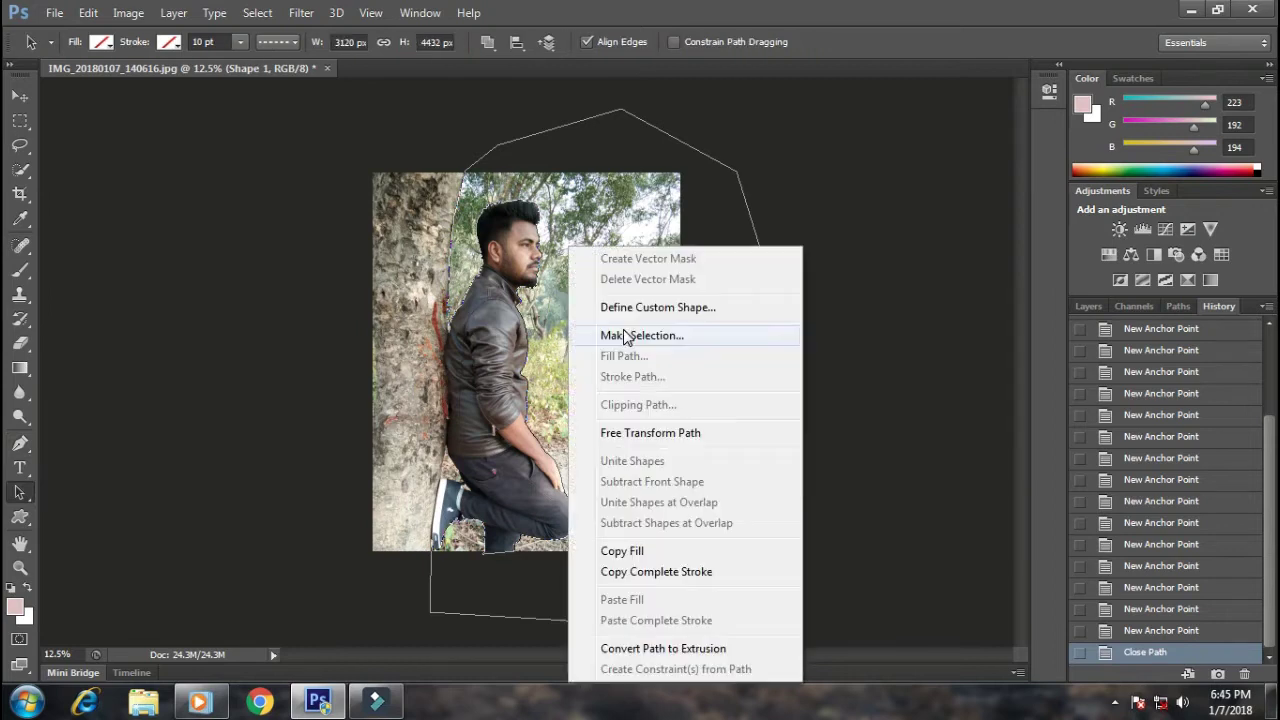
left_click(623, 334)
type("2")
left_click(736, 201)
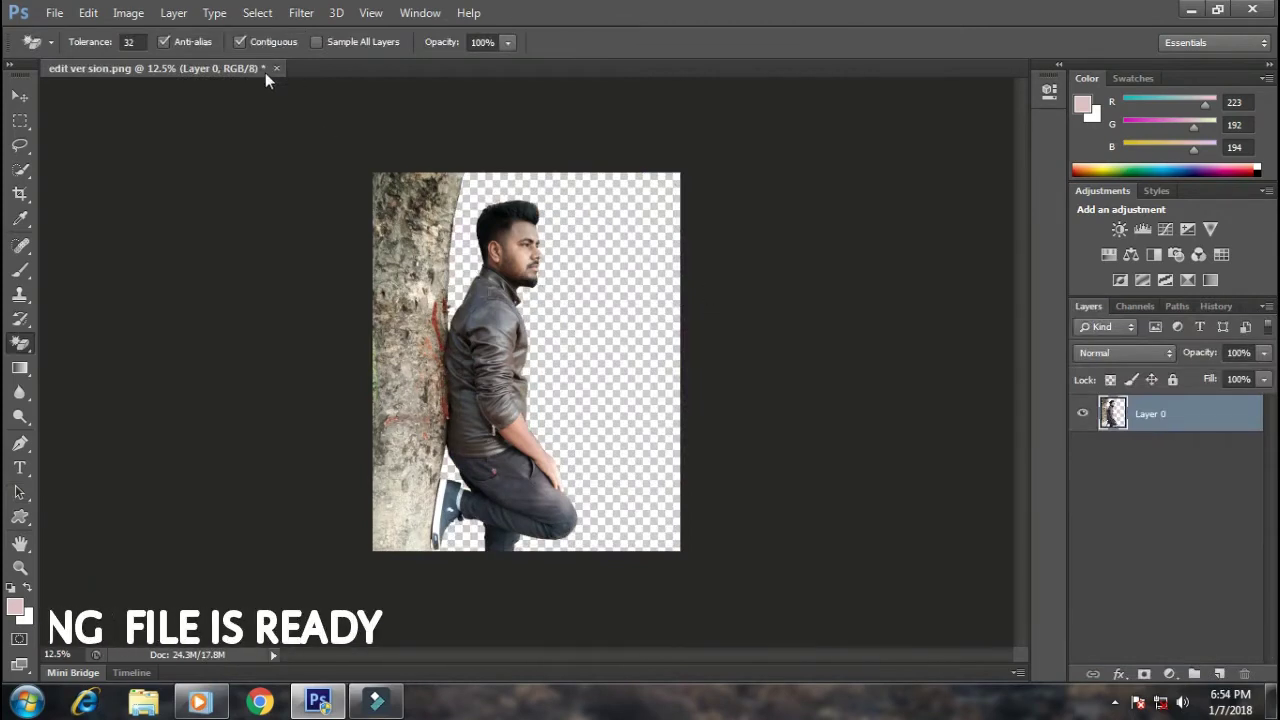
left_click_drag(268, 70, 280, 107)
Step: Open the blurry-forest and 1 (1) images together
left_click(55, 13)
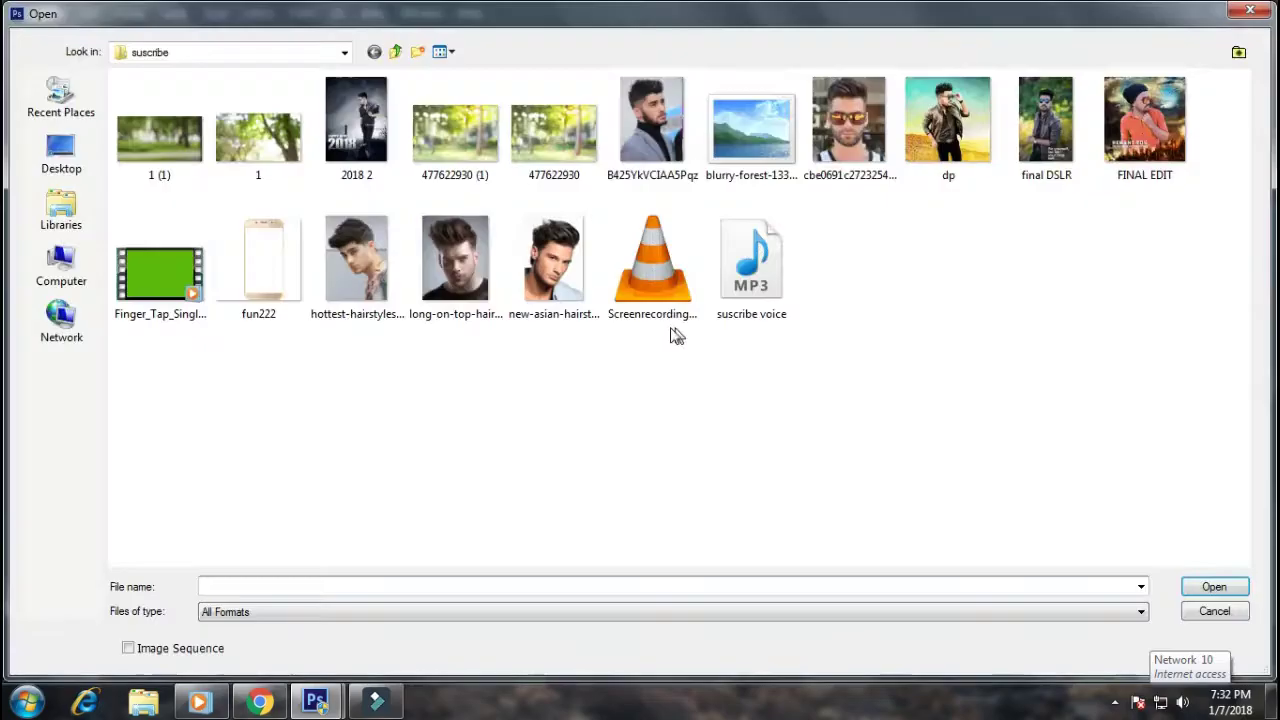
left_click(751, 128)
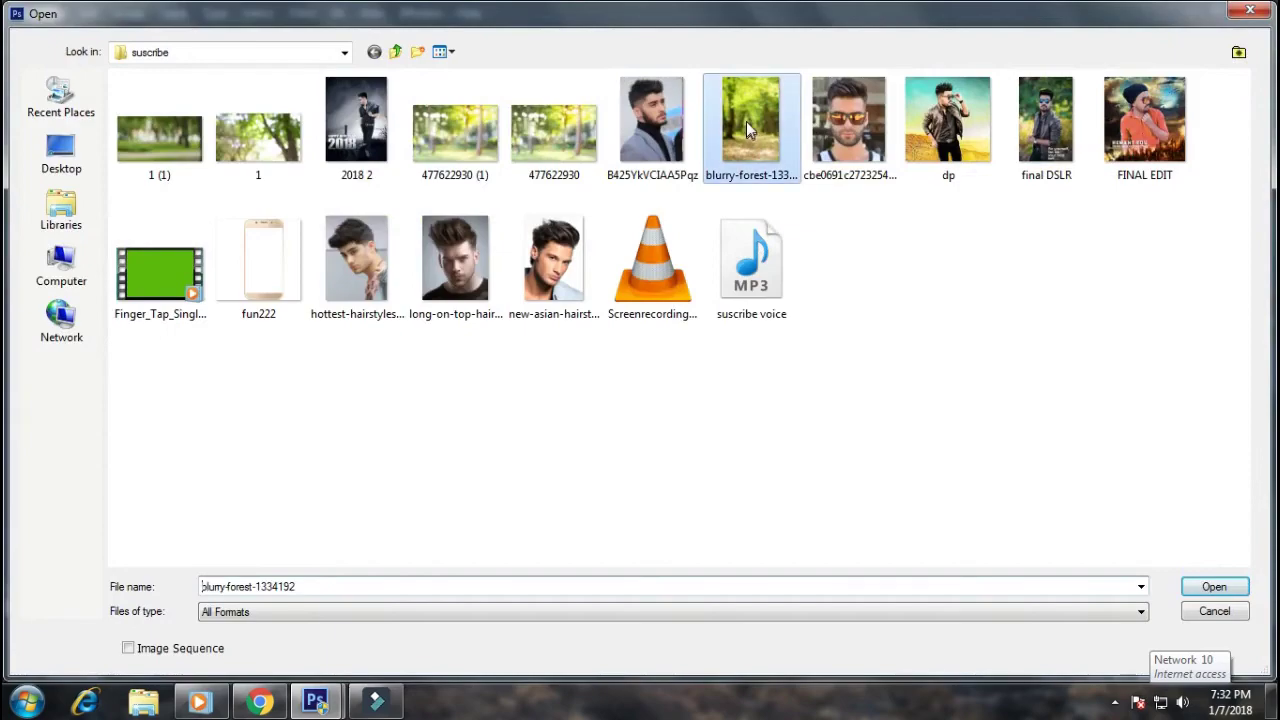
left_click(159, 138, "ctrl")
key("Return")
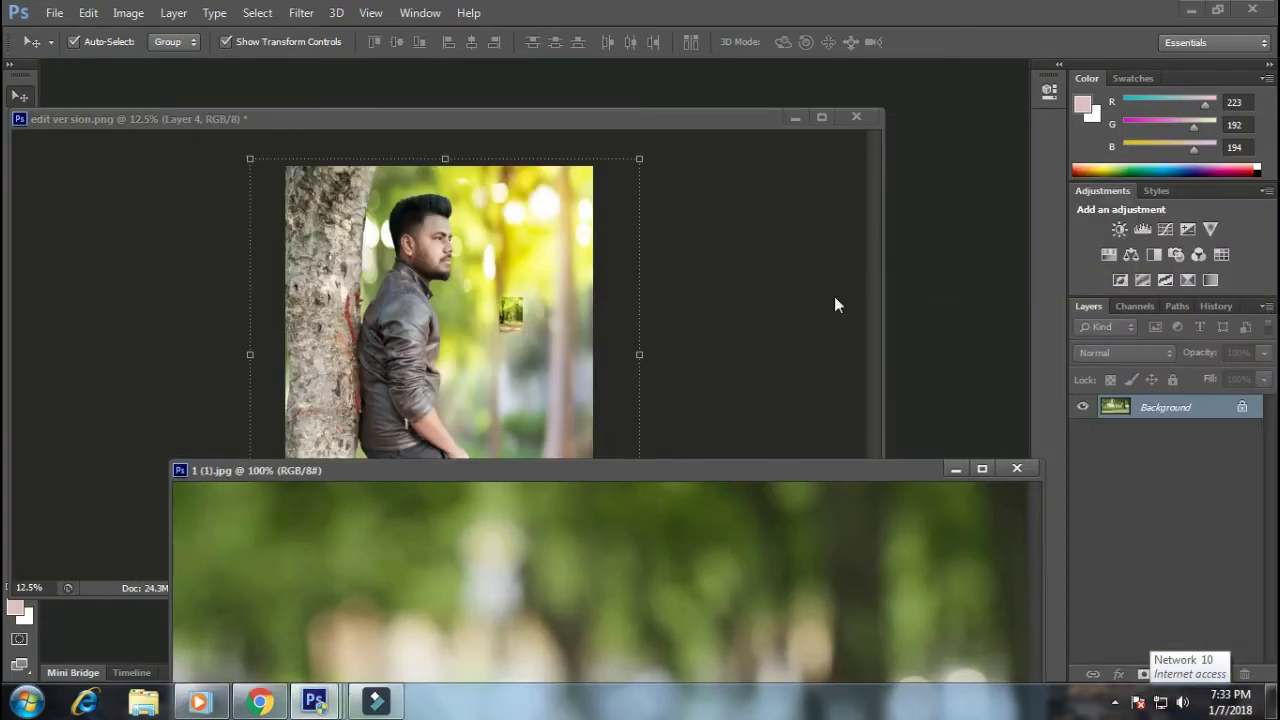
Step: Scale and reposition the blurred forest layer to fill the canvas, then begin deleting Layer 2
left_click(834, 296)
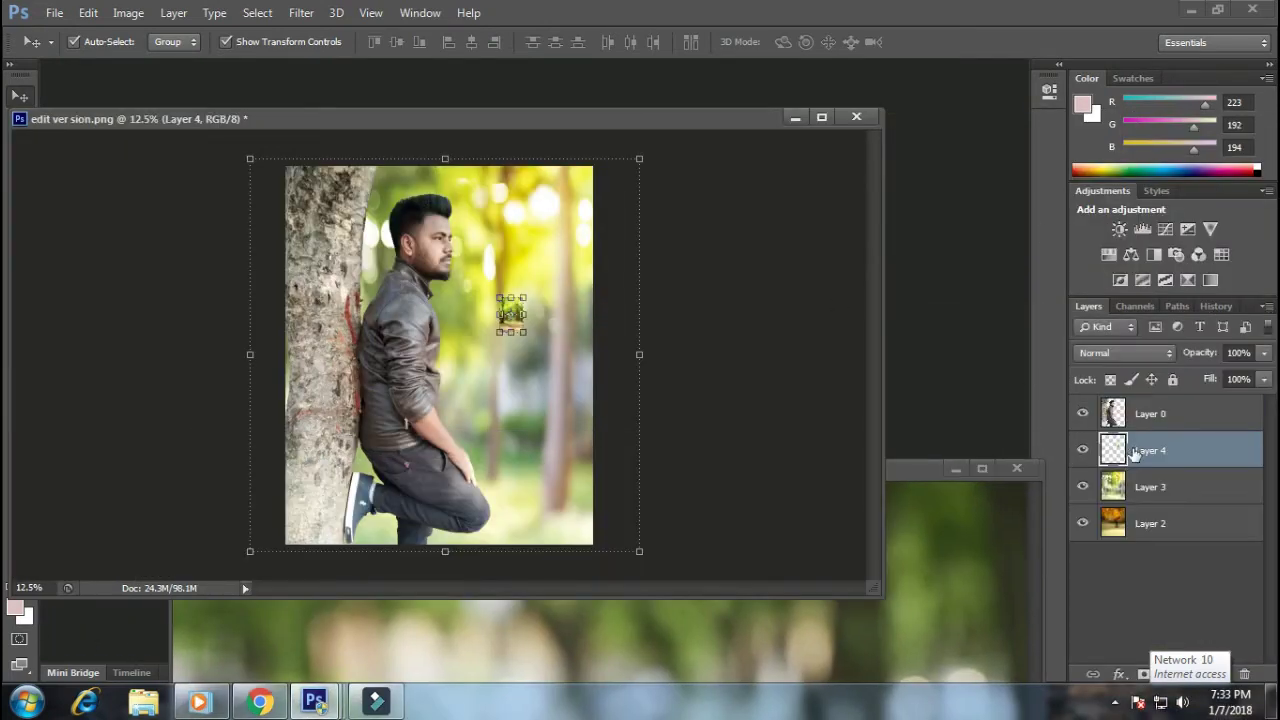
left_click_drag(527, 333, 665, 500)
left_click_drag(590, 420, 360, 200)
mouse_move(400, 300)
left_mouse_down()
mouse_move(432, 362)
mouse_move(593, 550)
left_mouse_up()
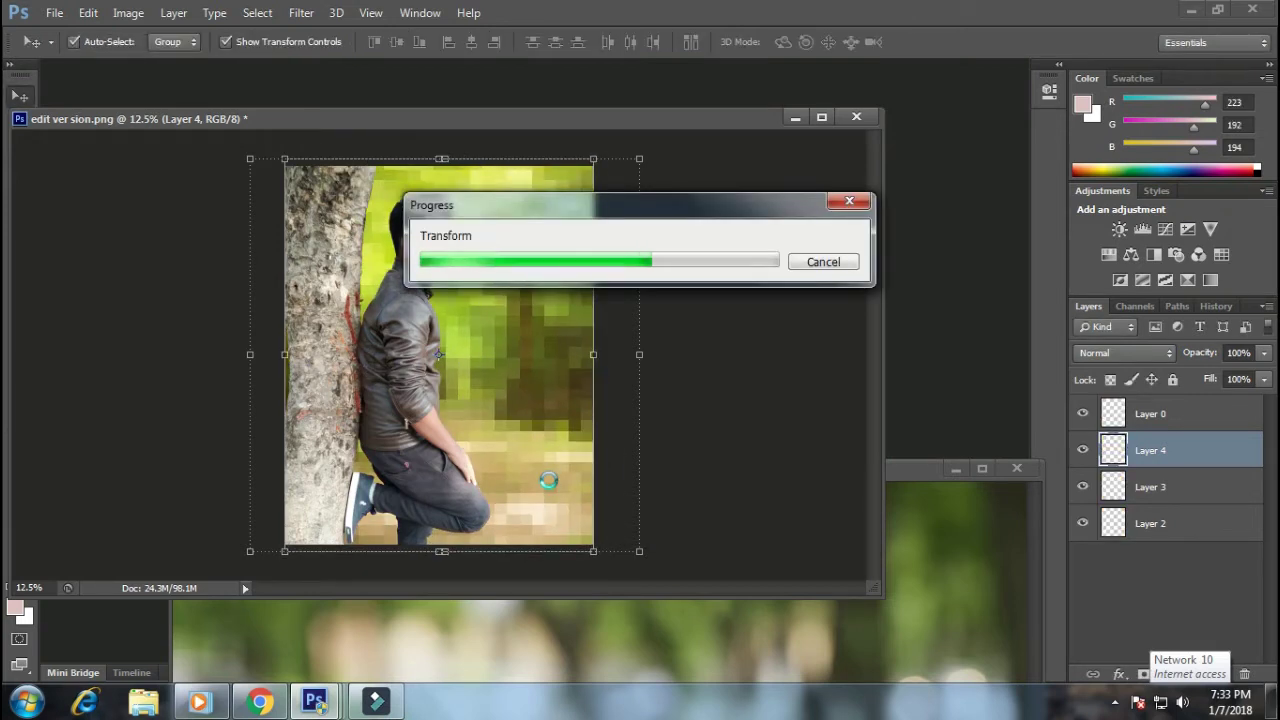
left_click_drag(285, 354, 323, 364)
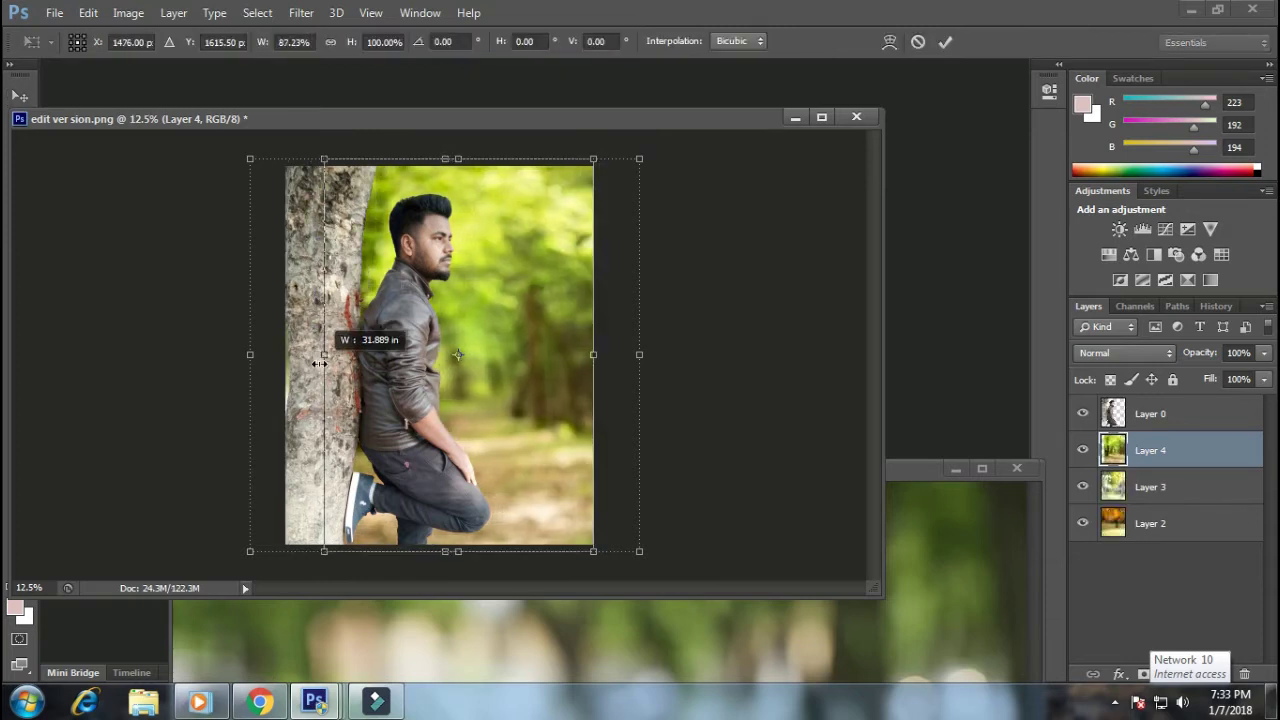
left_click_drag(447, 547, 447, 540)
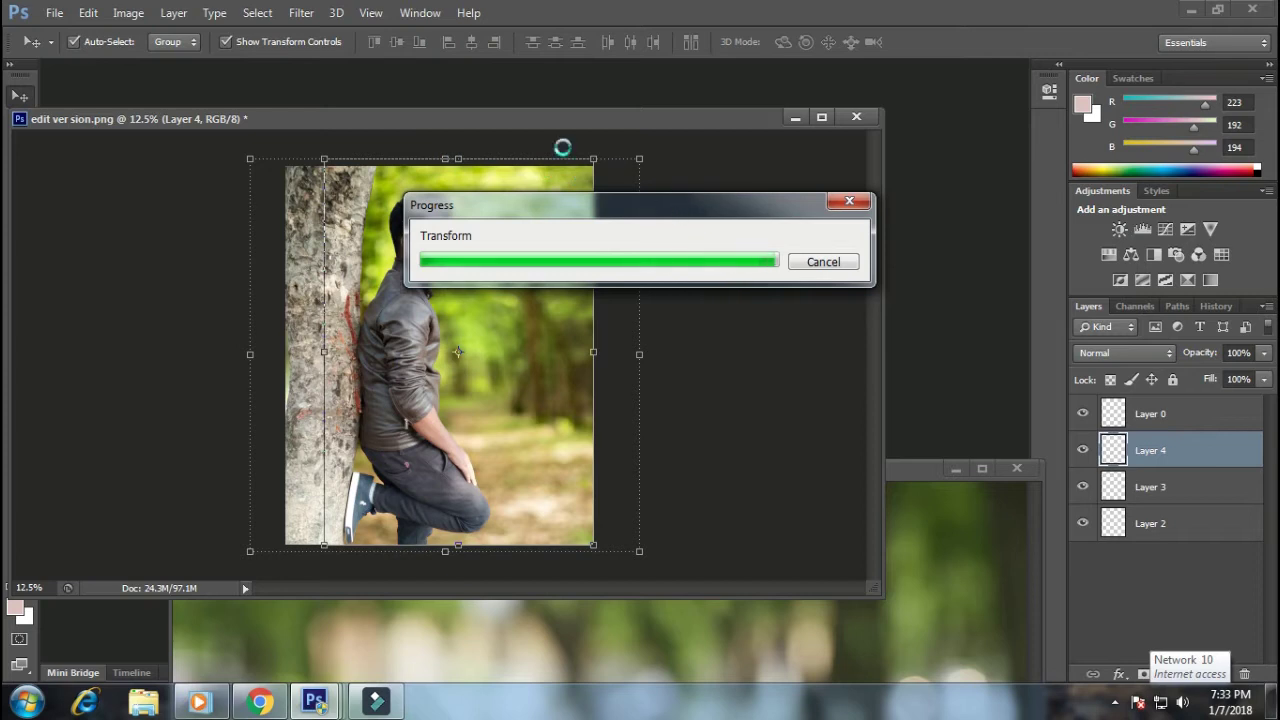
left_click_drag(461, 160, 460, 127)
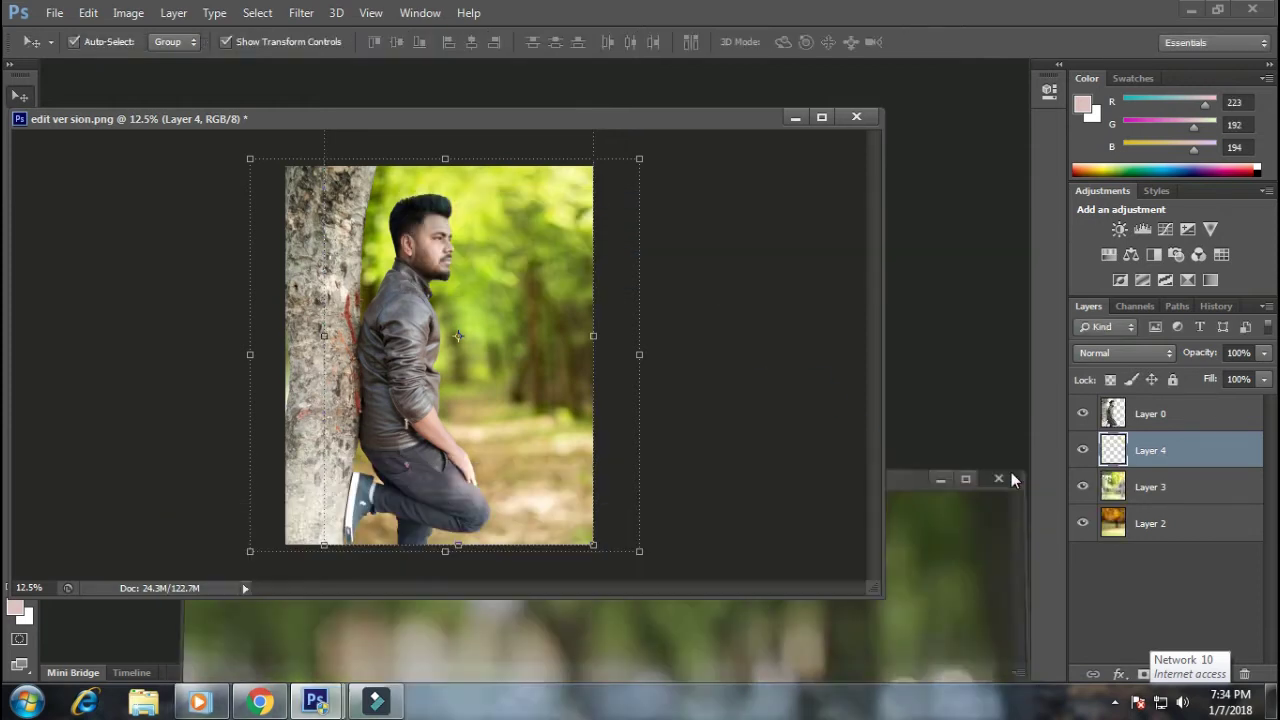
right_click(1112, 488)
left_click(797, 178)
Step: Delete Layer 2 and select Layer 0 holding the man
key("Escape")
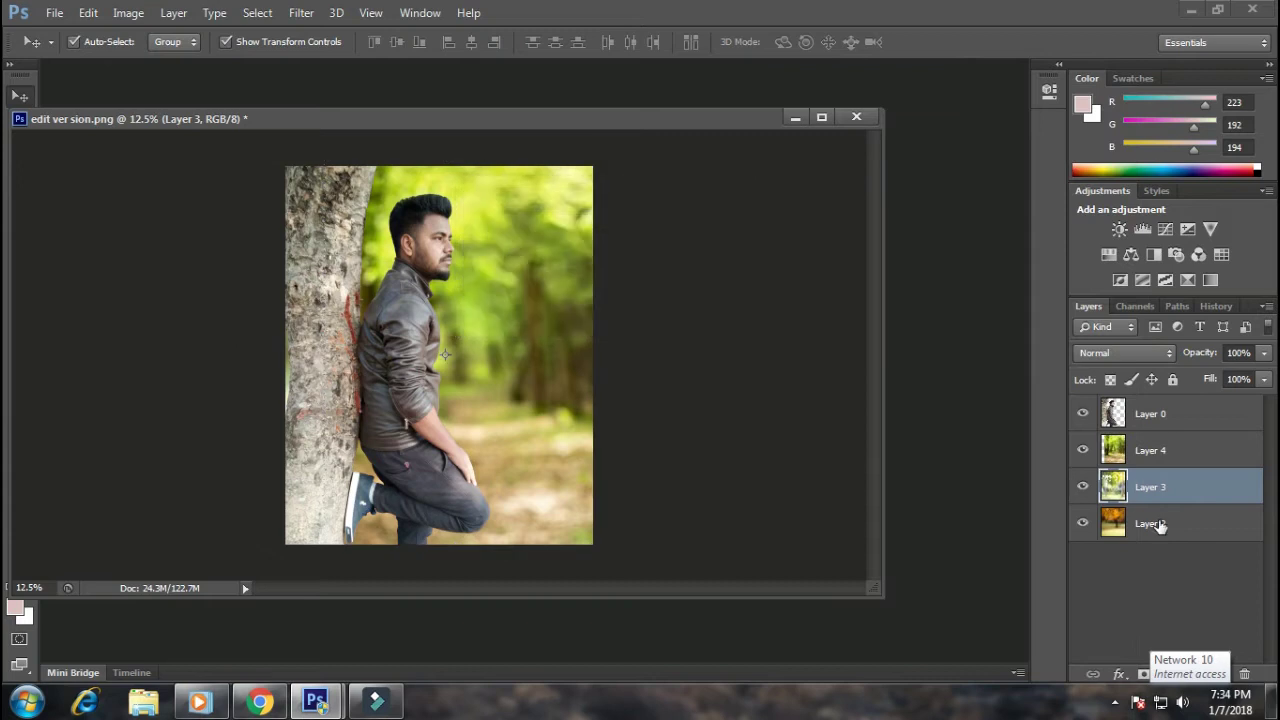
right_click(1152, 524)
left_click(790, 175)
left_click(563, 276)
scroll(440, 360, "up", 1)
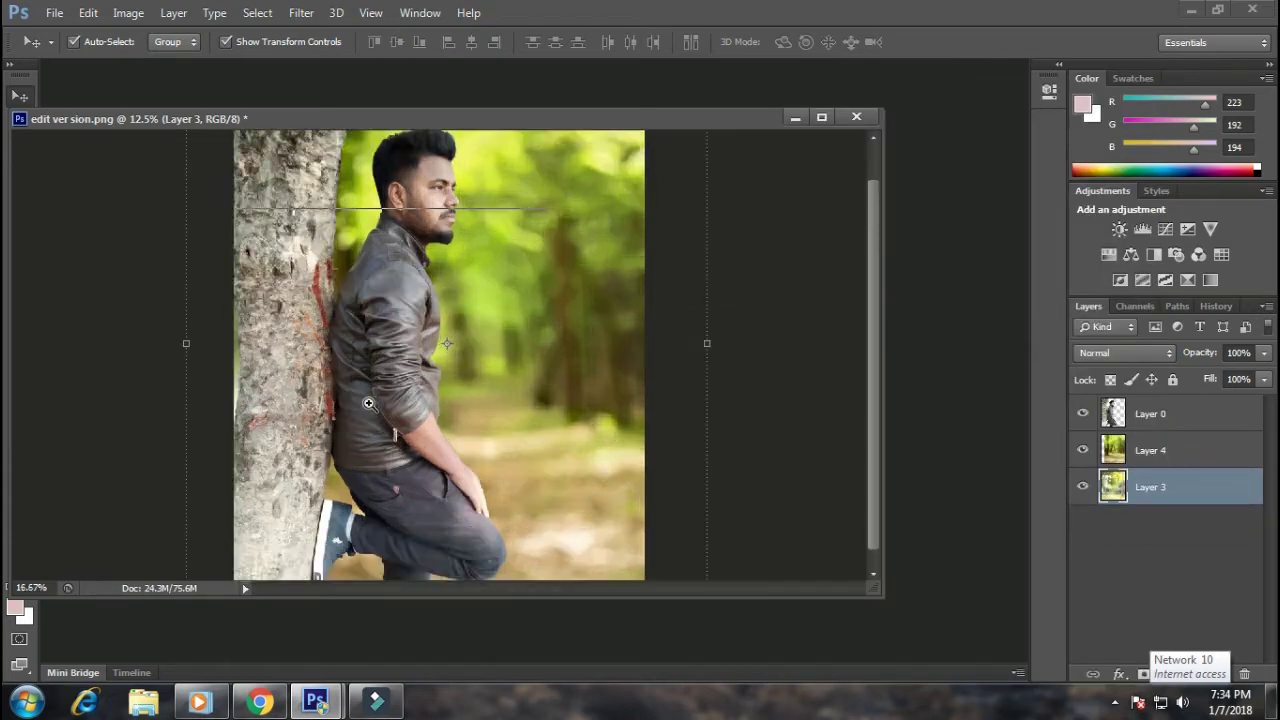
scroll(486, 257, "up", 1)
scroll(448, 365, "up", 1)
scroll(365, 288, "up", 1)
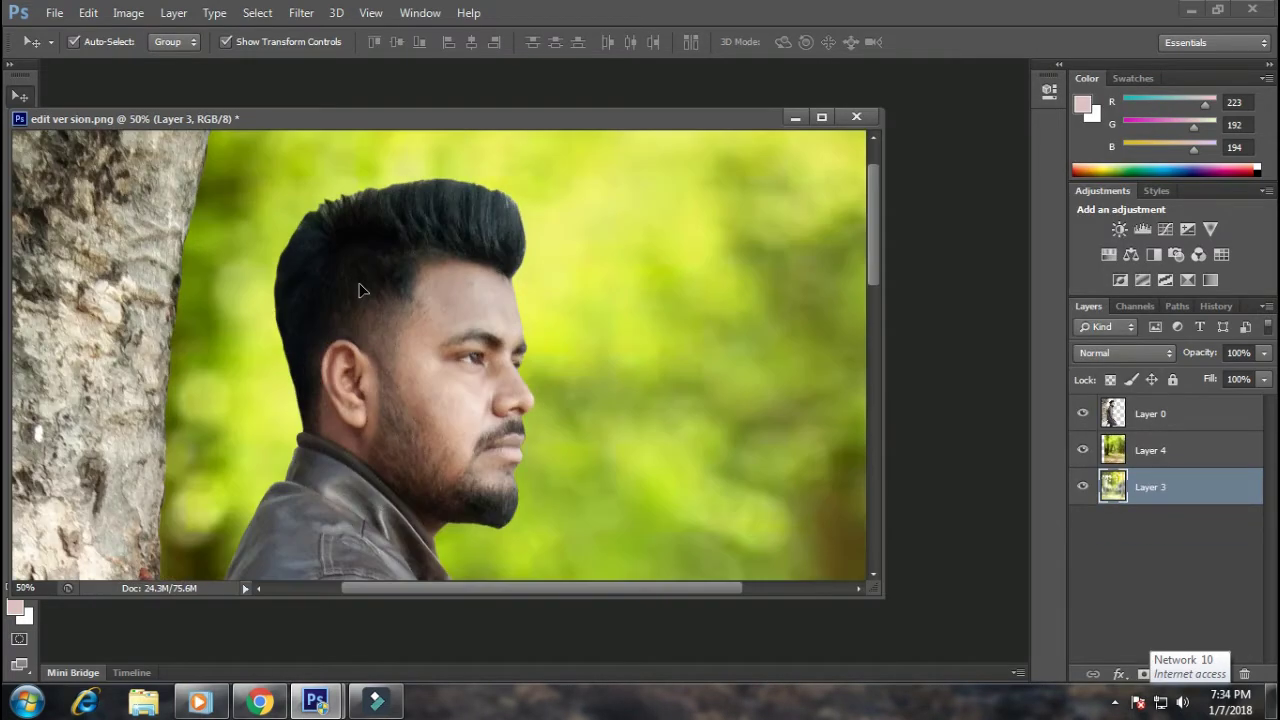
left_click(1190, 413)
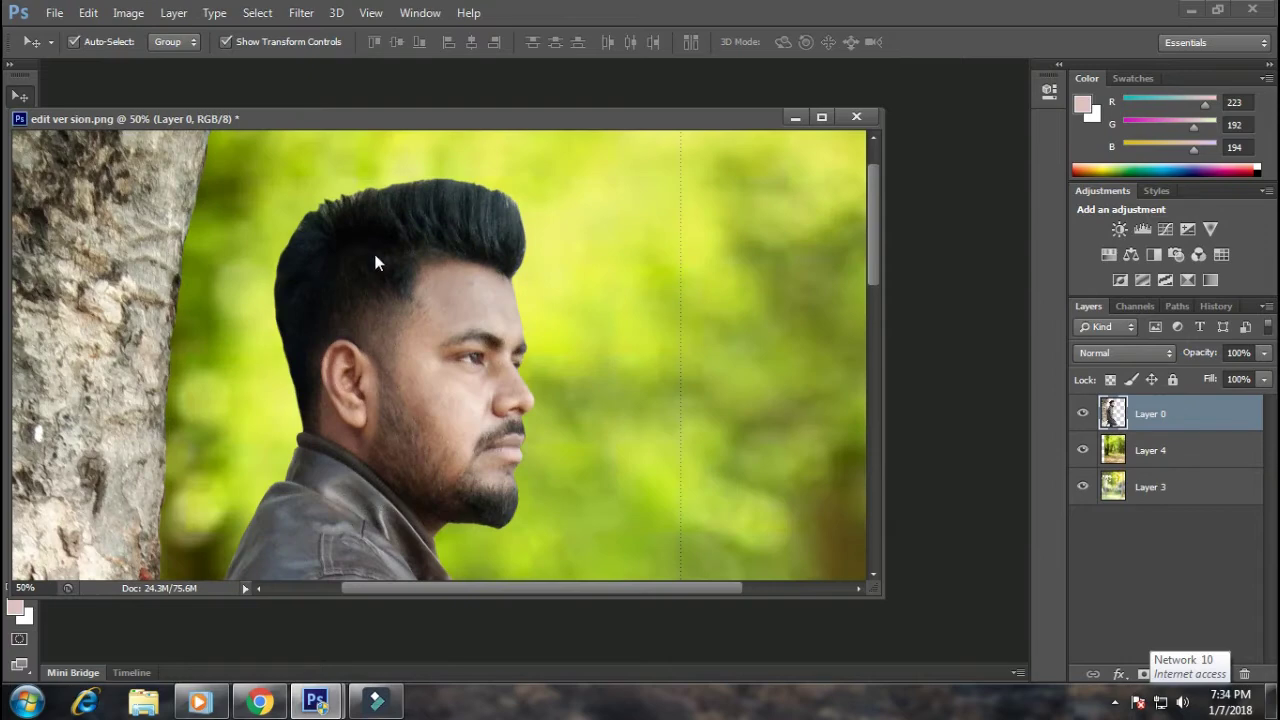
Step: In Liquify with a 208 brush, push the hair slightly taller and fuller
key("ctrl+shift+x")
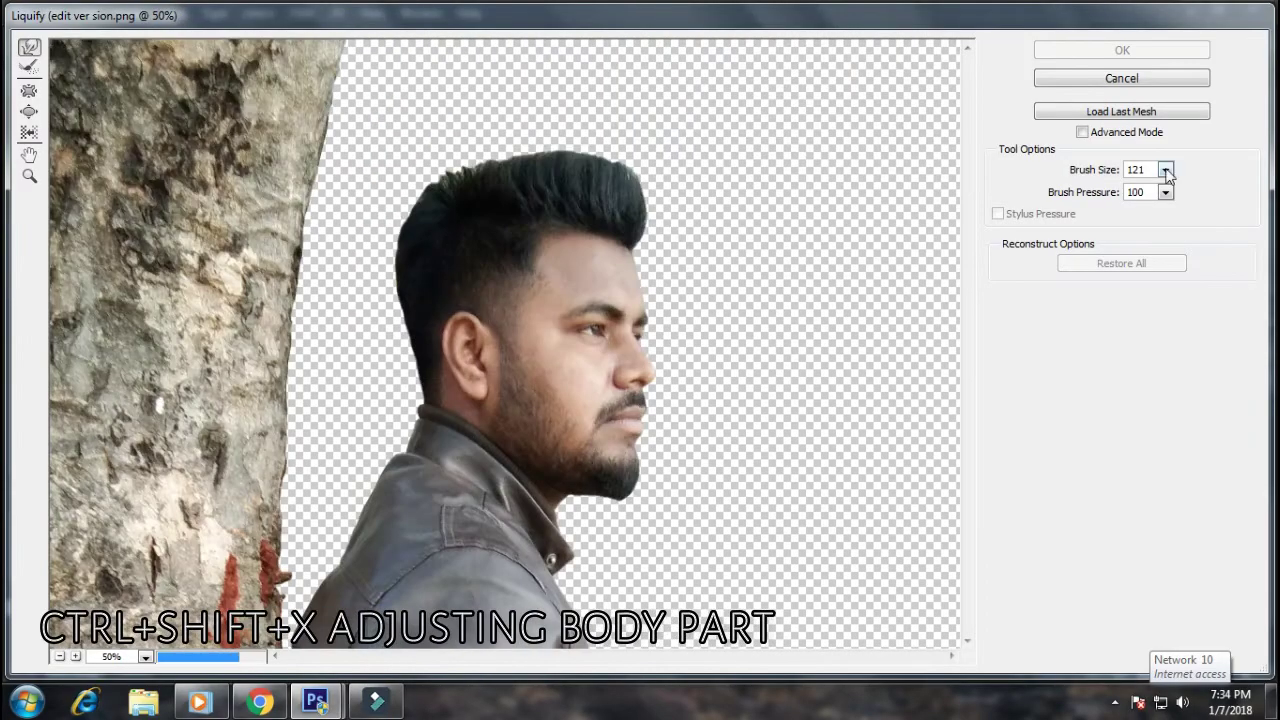
left_click_drag(1165, 170, 1014, 197)
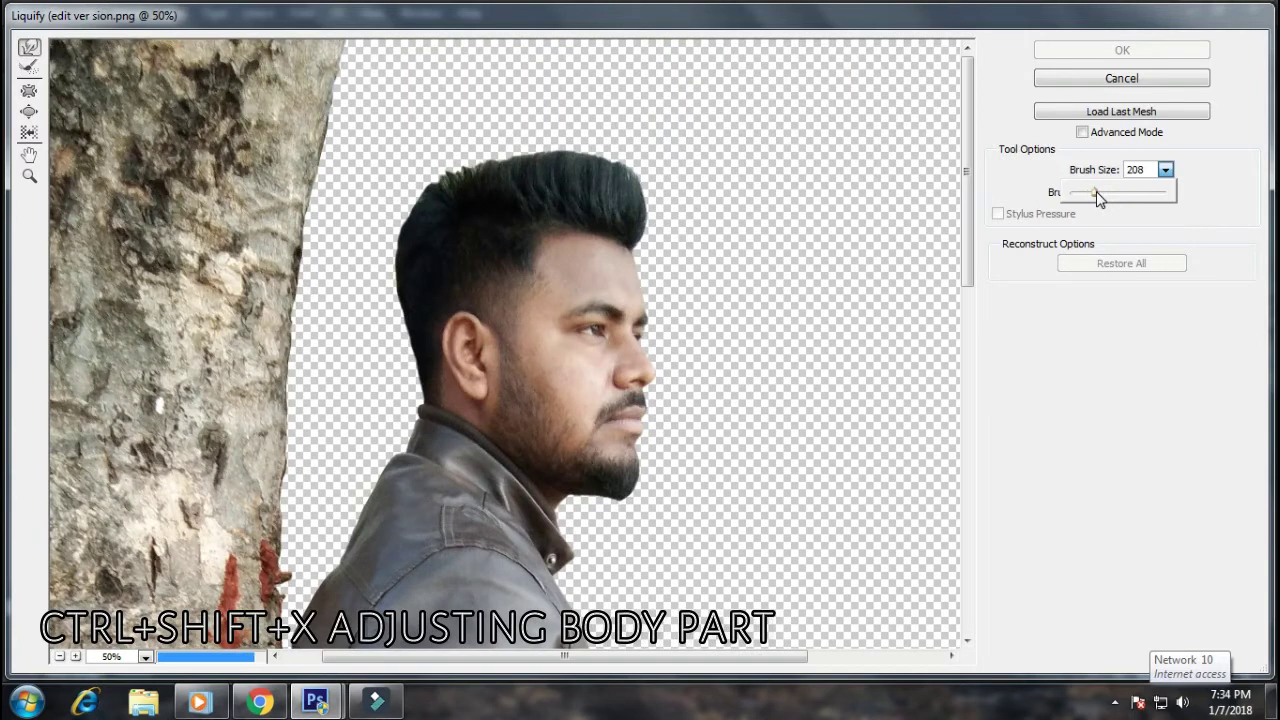
mouse_move(405, 235)
left_mouse_down()
mouse_move(386, 243)
mouse_move(412, 185)
mouse_move(557, 157)
left_mouse_up()
left_click_drag(640, 187, 648, 200)
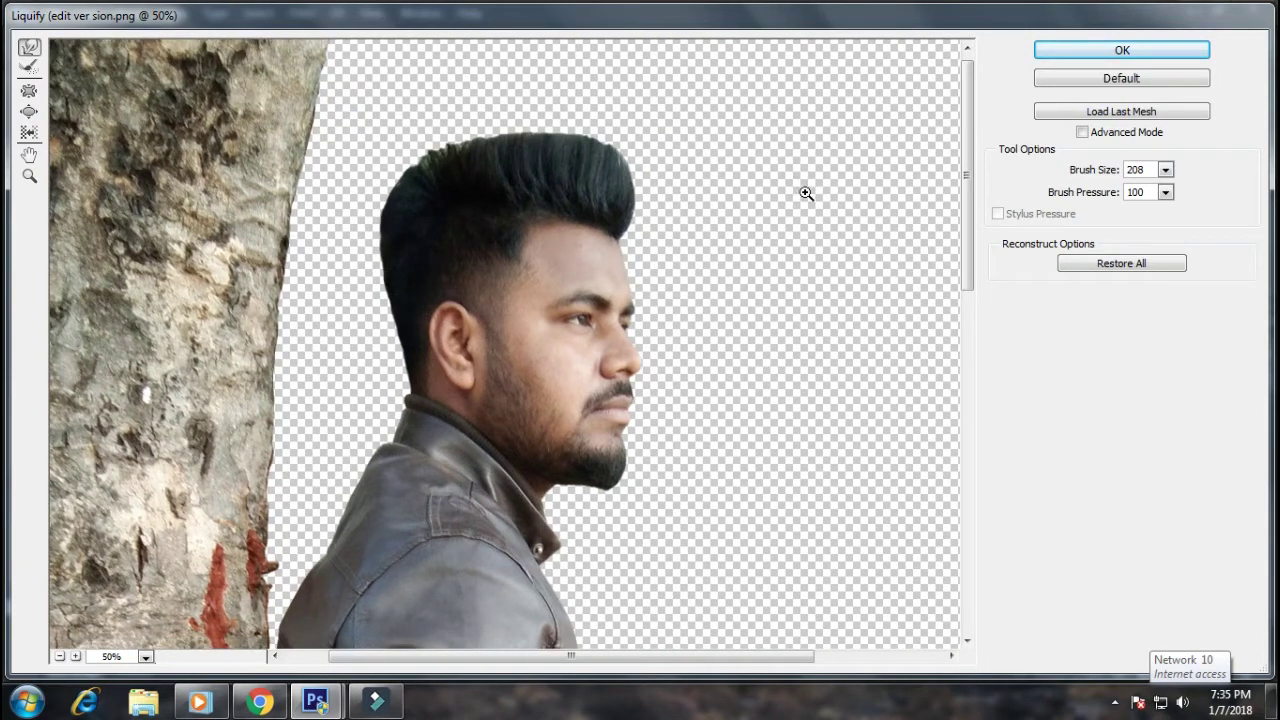
key("ctrl+minus")
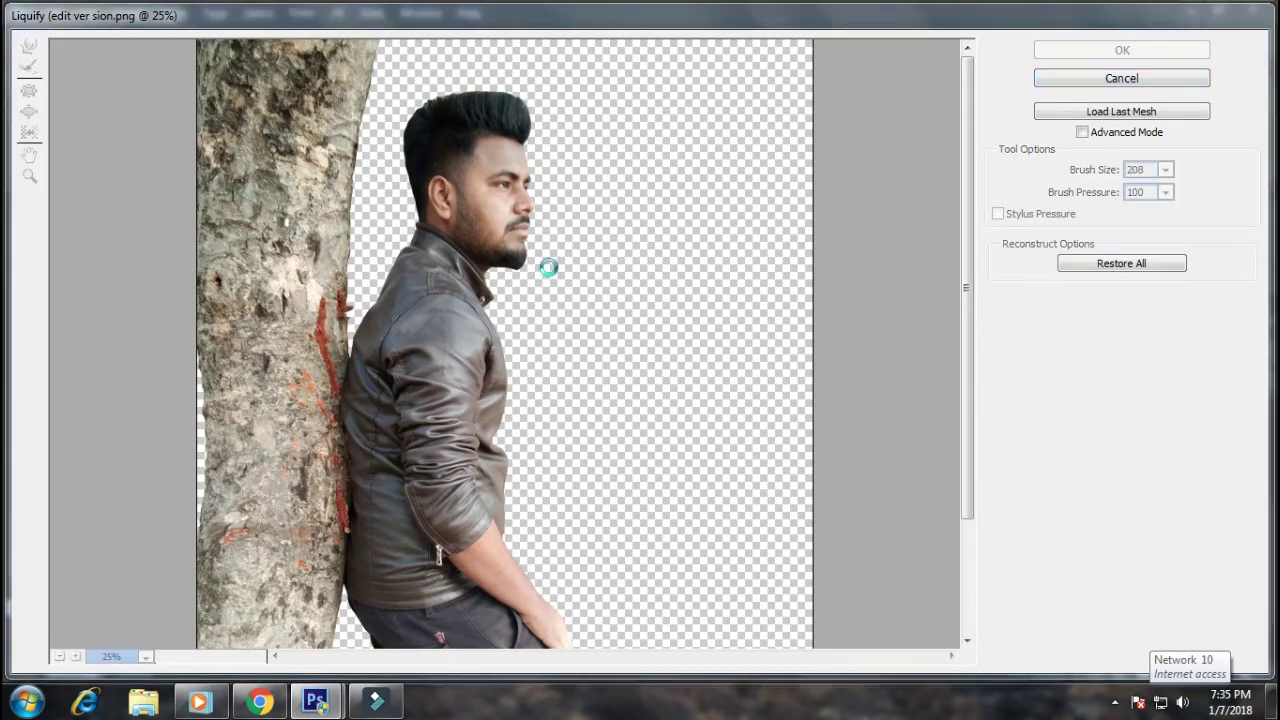
Step: Compare the photo before and after the hair Liquify step in History
key("ctrl+0")
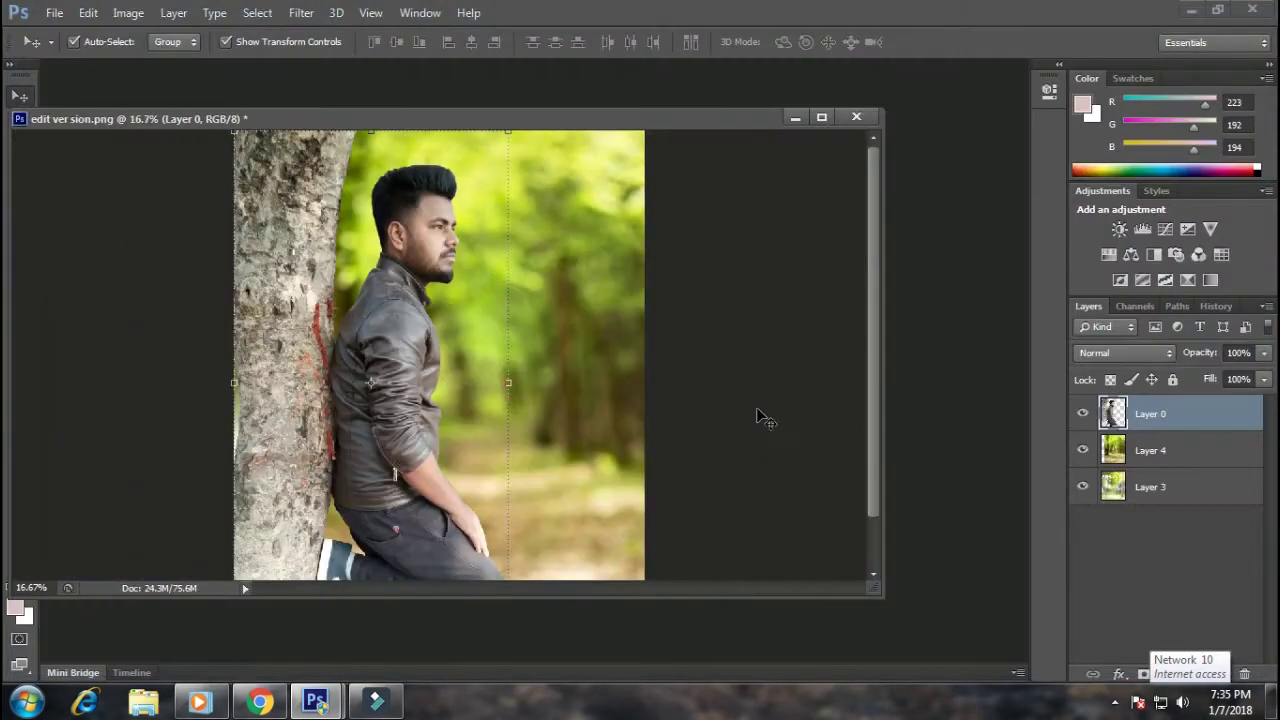
left_click(1217, 306)
left_click(1133, 631)
left_click(1133, 655)
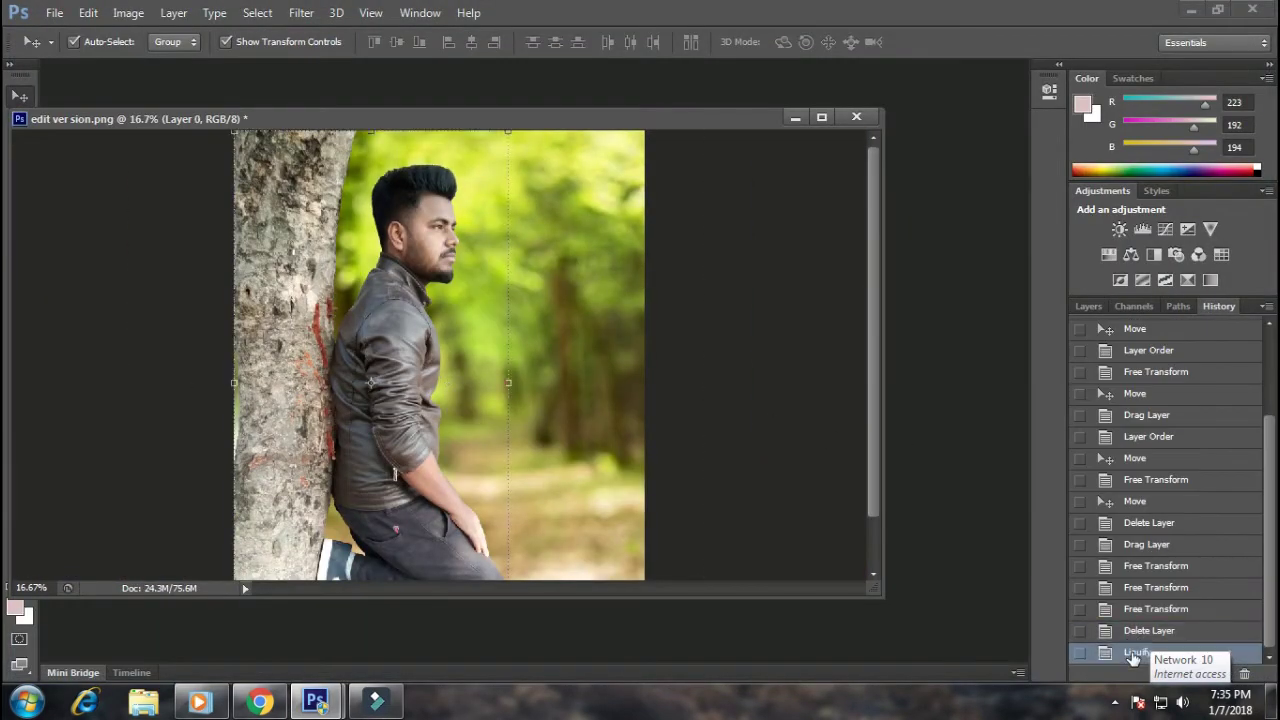
scroll(524, 366, "down", 1)
scroll(524, 366, "up", 3)
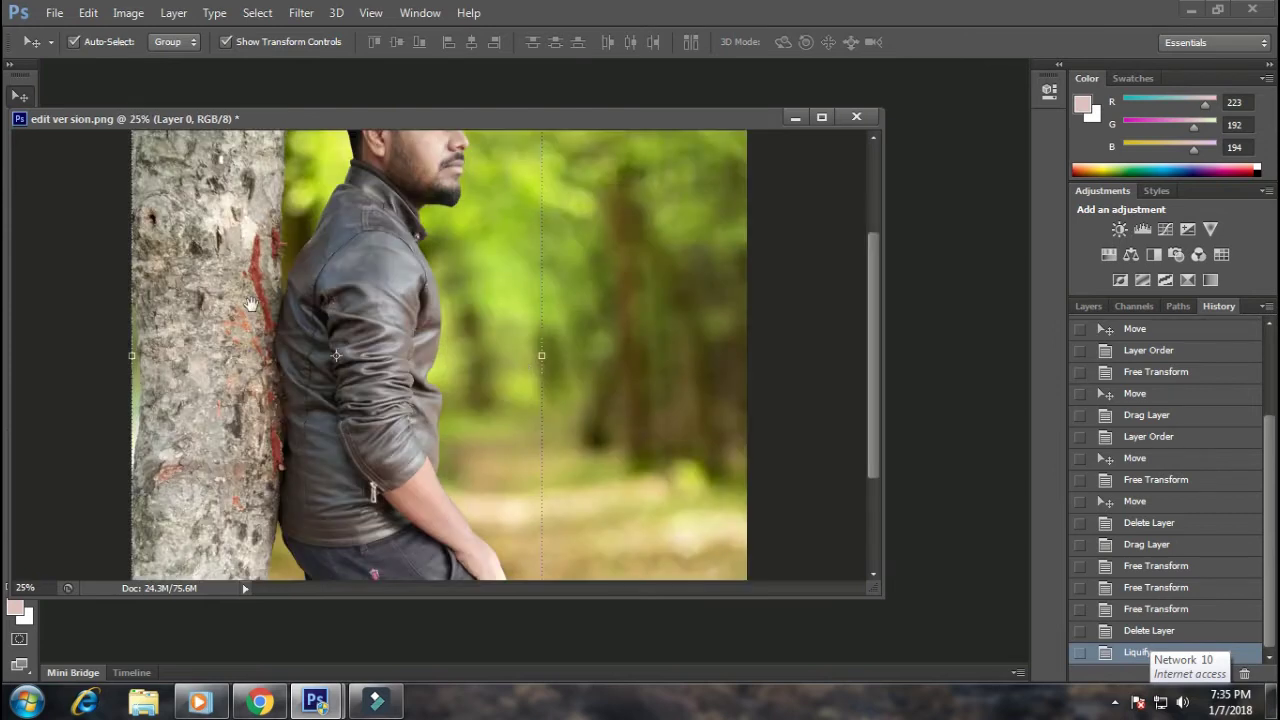
left_click_drag(214, 190, 214, 287)
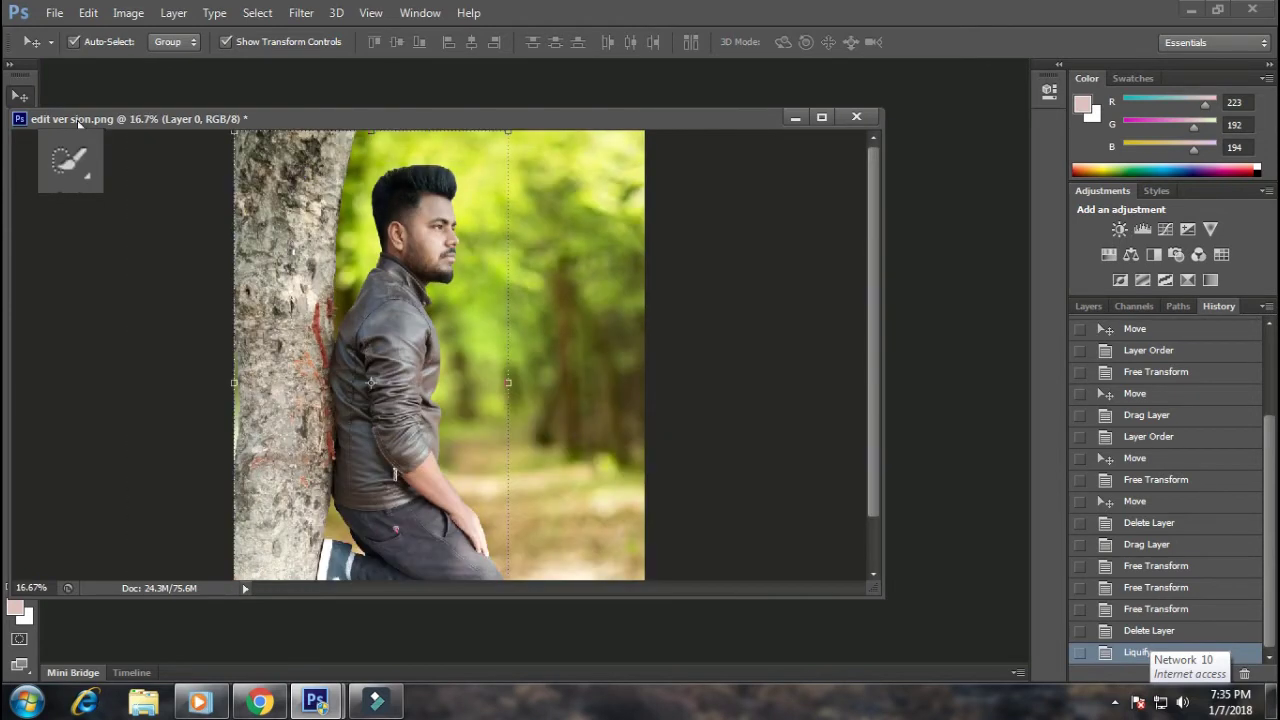
Step: Quick-select the left tree trunk from its top down
left_click(22, 170)
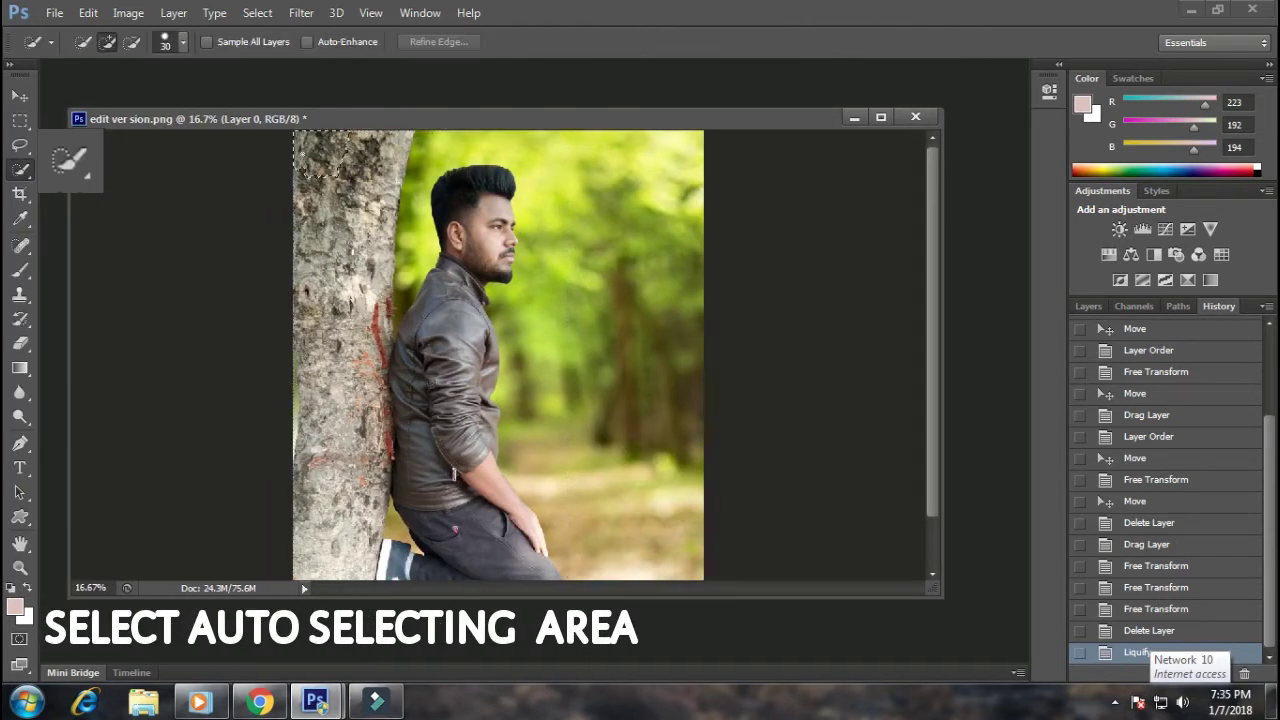
left_click_drag(320, 162, 382, 138)
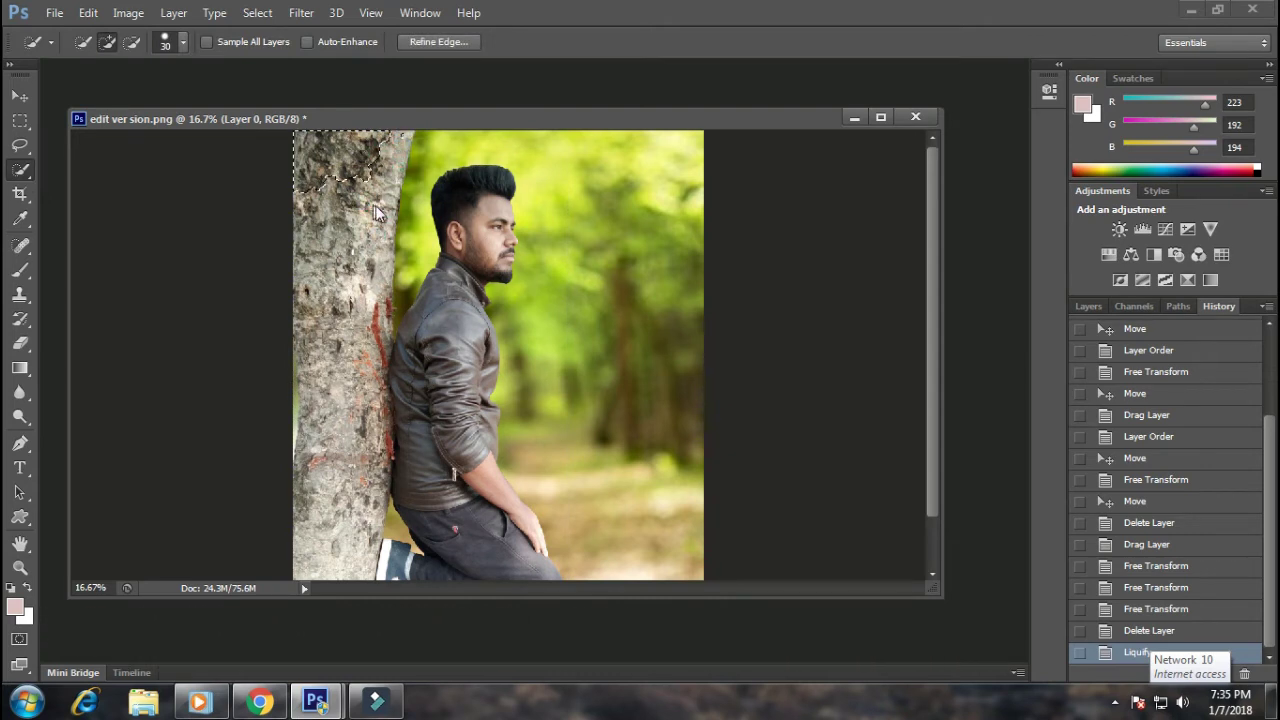
left_click_drag(353, 242, 350, 302)
left_click(341, 462)
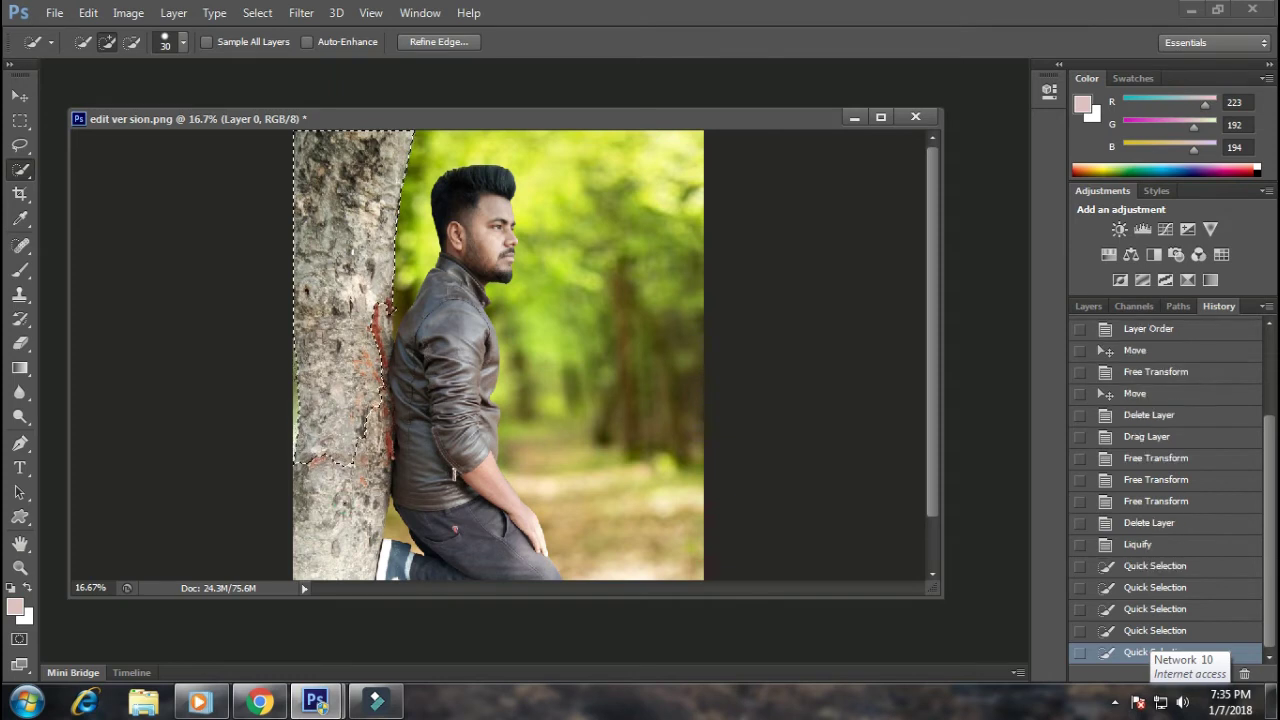
scroll(342, 499, "down", 1)
Step: Refine the trunk selection edge where it meets the jacket
left_click(383, 364)
left_click(387, 370)
left_click(393, 257)
left_click(385, 290)
left_click(384, 310)
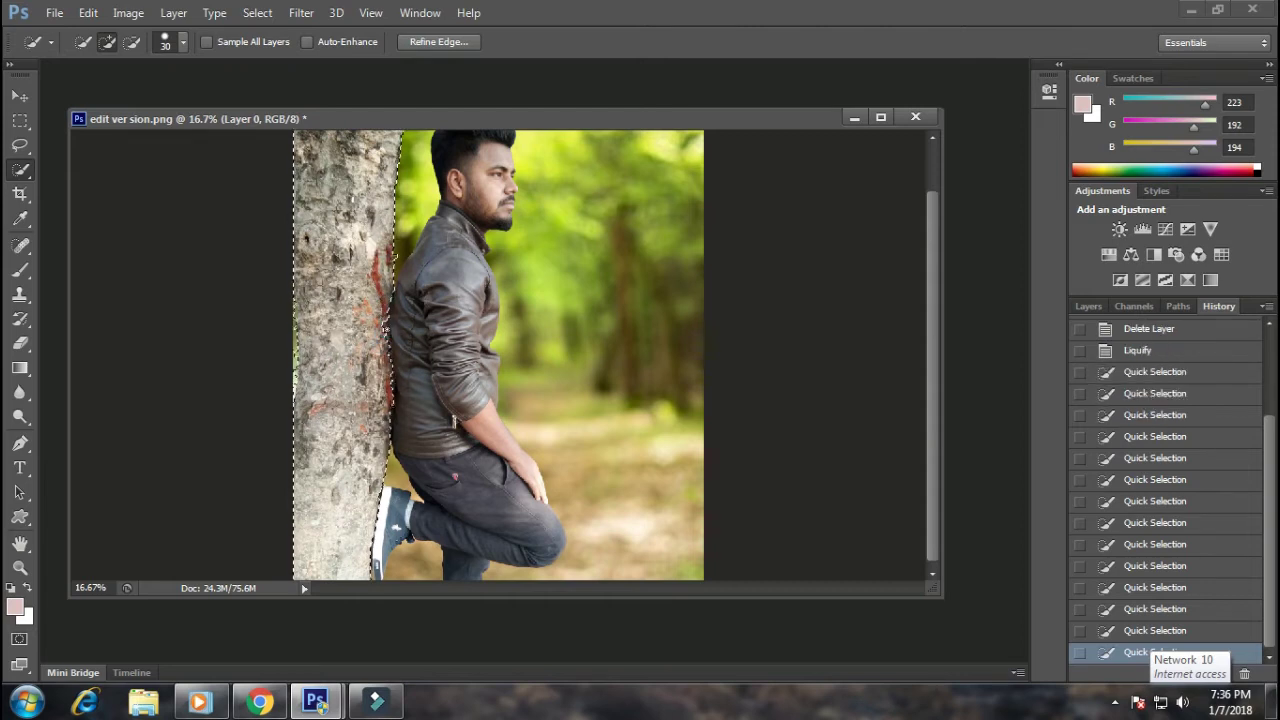
left_click(386, 380)
scroll(409, 387, "up", 3)
left_click(368, 263)
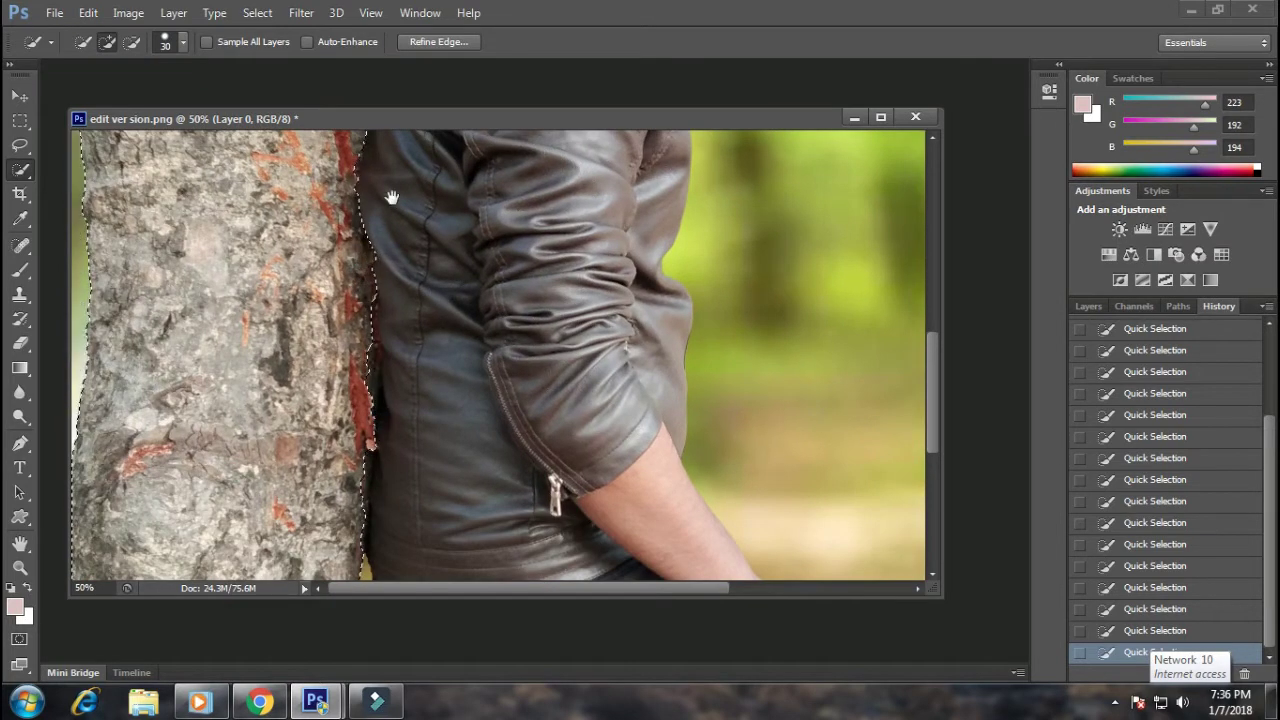
scroll(405, 425, "down", 4)
Step: Darken the selected trunk with a lowered Curves adjustment
key("ctrl+m")
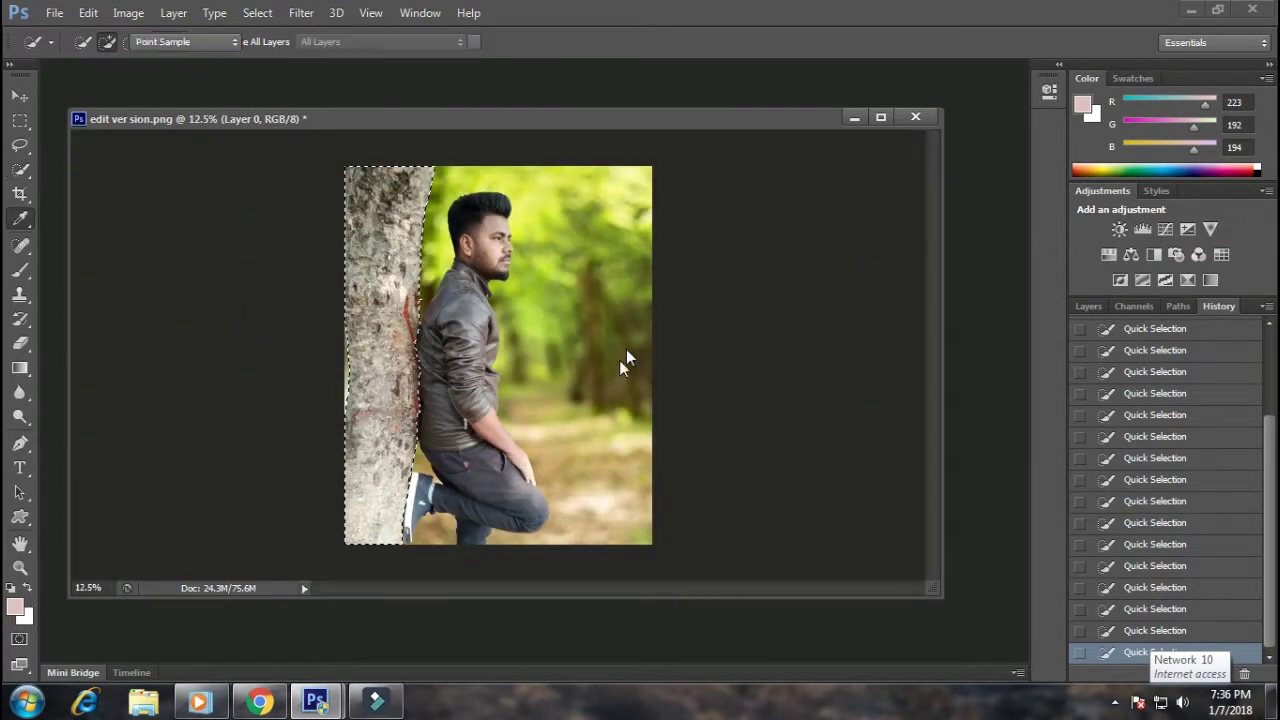
left_click_drag(1043, 322, 1071, 361)
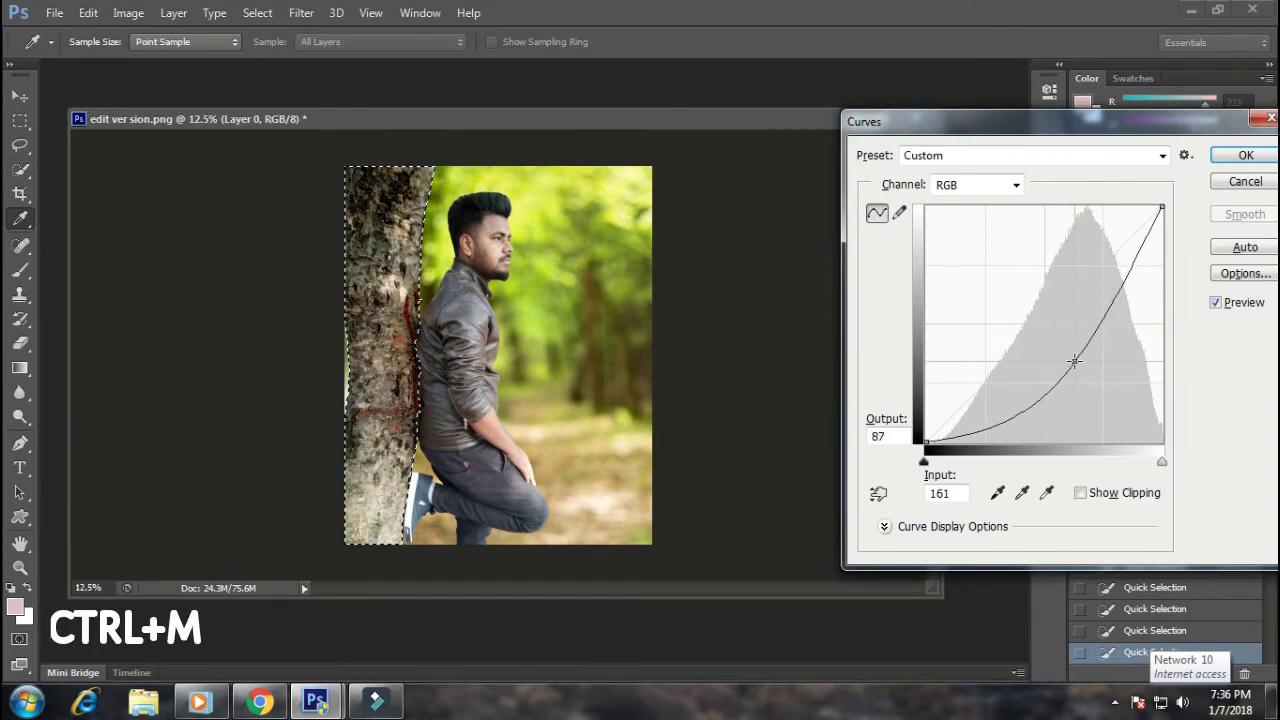
left_click(1245, 156)
Step: Apply the Poster Edges filter to the trunk with raised posterization
left_click(301, 12)
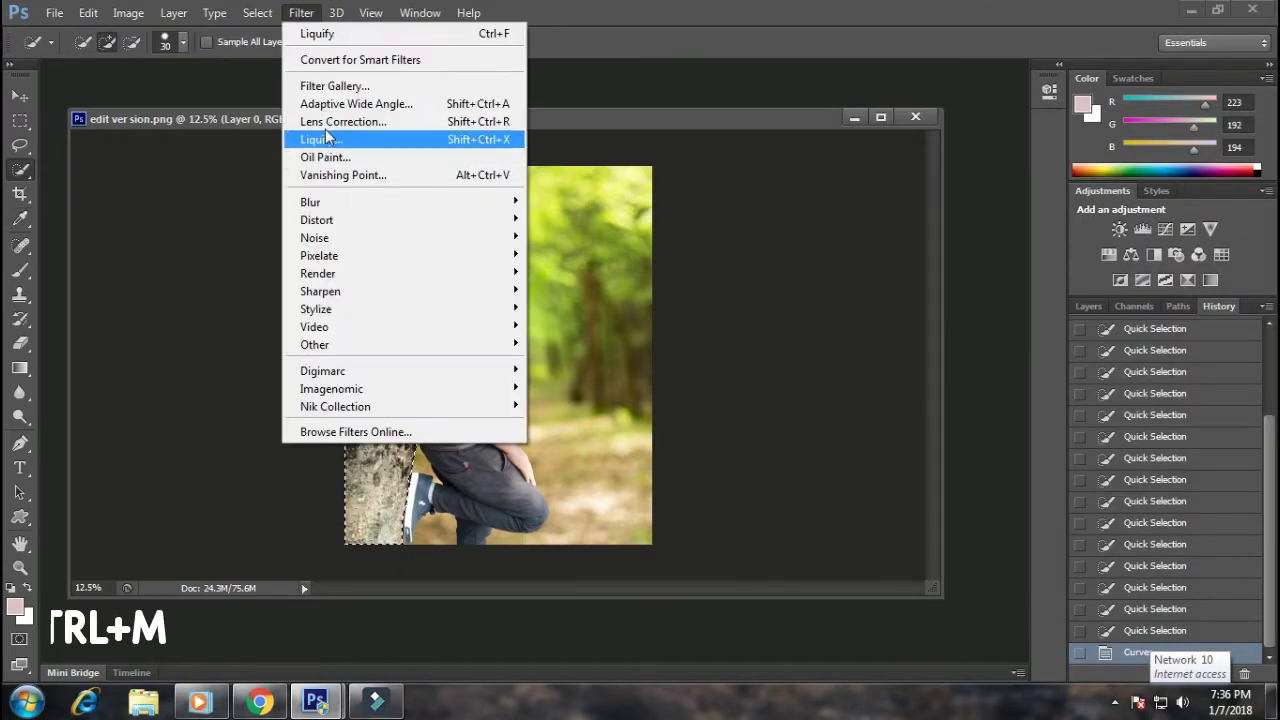
left_click(330, 85)
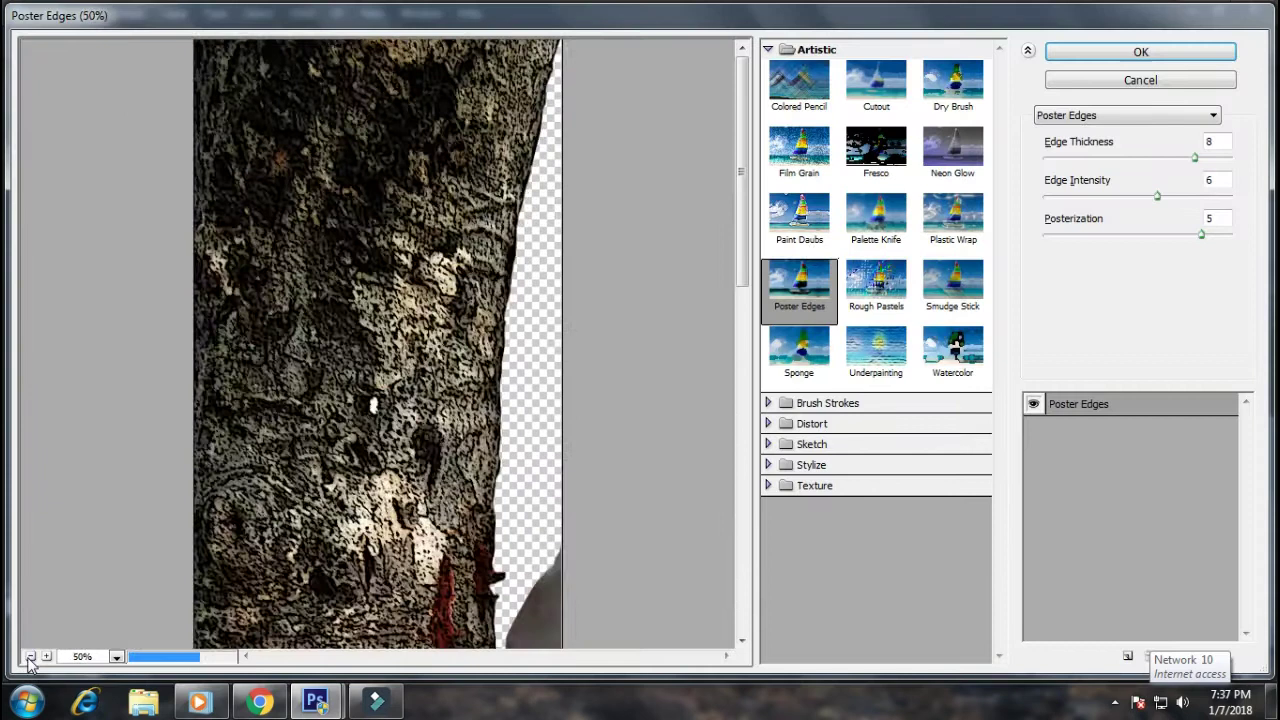
key("ctrl+minus")
key("ctrl+minus")
left_click(1137, 236)
mouse_move(1077, 237)
left_mouse_down()
mouse_move(1150, 236)
mouse_move(1238, 162)
left_mouse_up()
left_click(1140, 51)
Step: Clear the trunk selection
left_click(20, 120)
key("ctrl+d")
scroll(340, 464, "up", 2)
scroll(340, 464, "up", 1)
Step: Quick-select the man's trousers from lower leg up to the waist
scroll(340, 464, "up", 1)
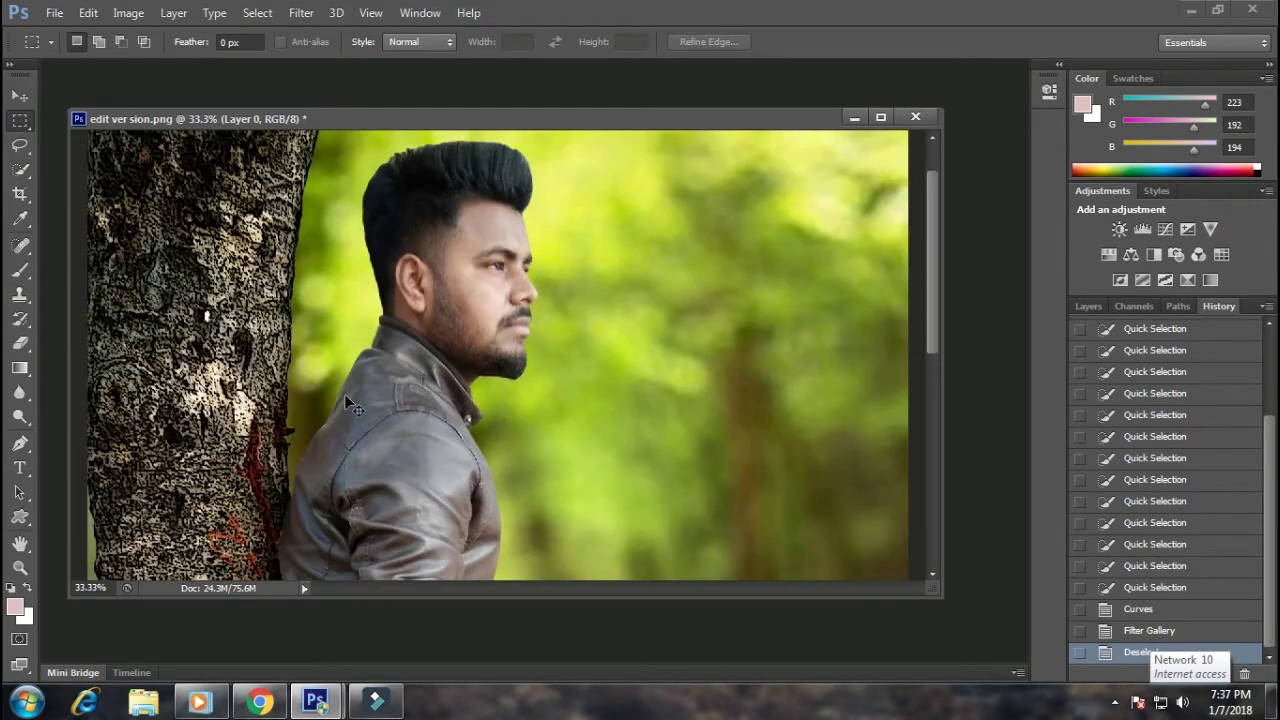
scroll(345, 397, "down", 3)
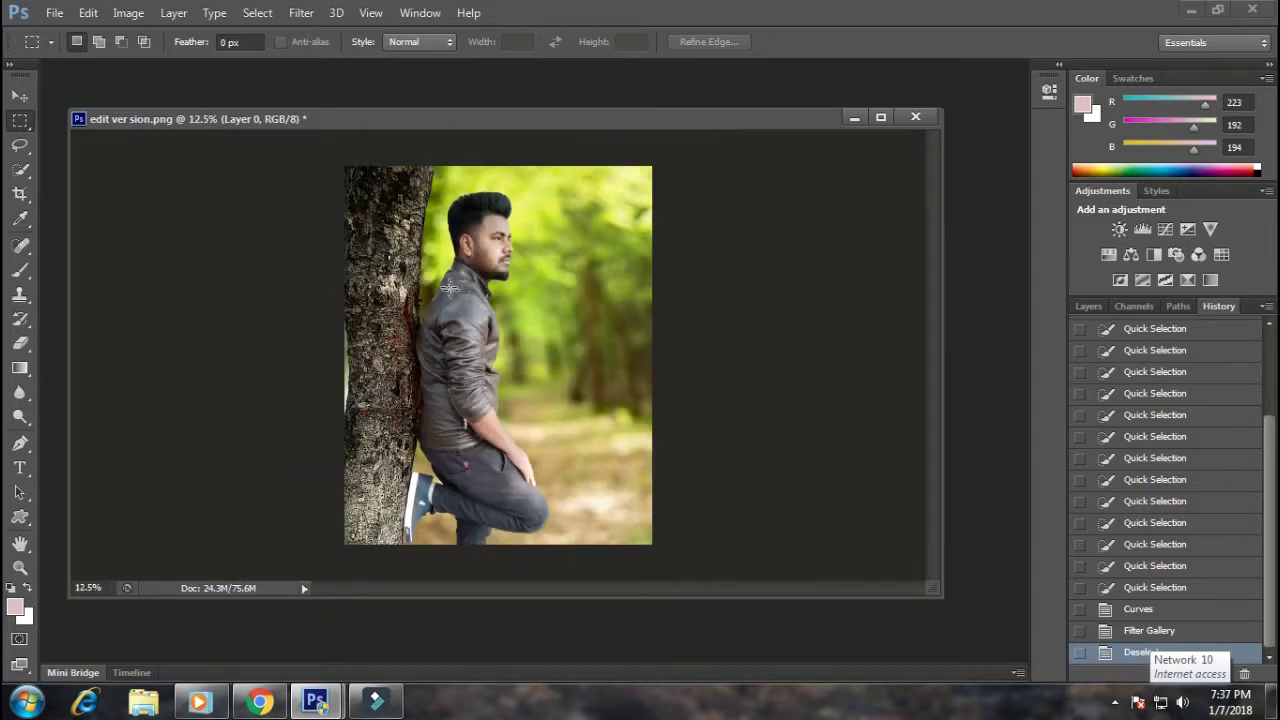
scroll(492, 415, "up", 1)
scroll(492, 415, "up", 2)
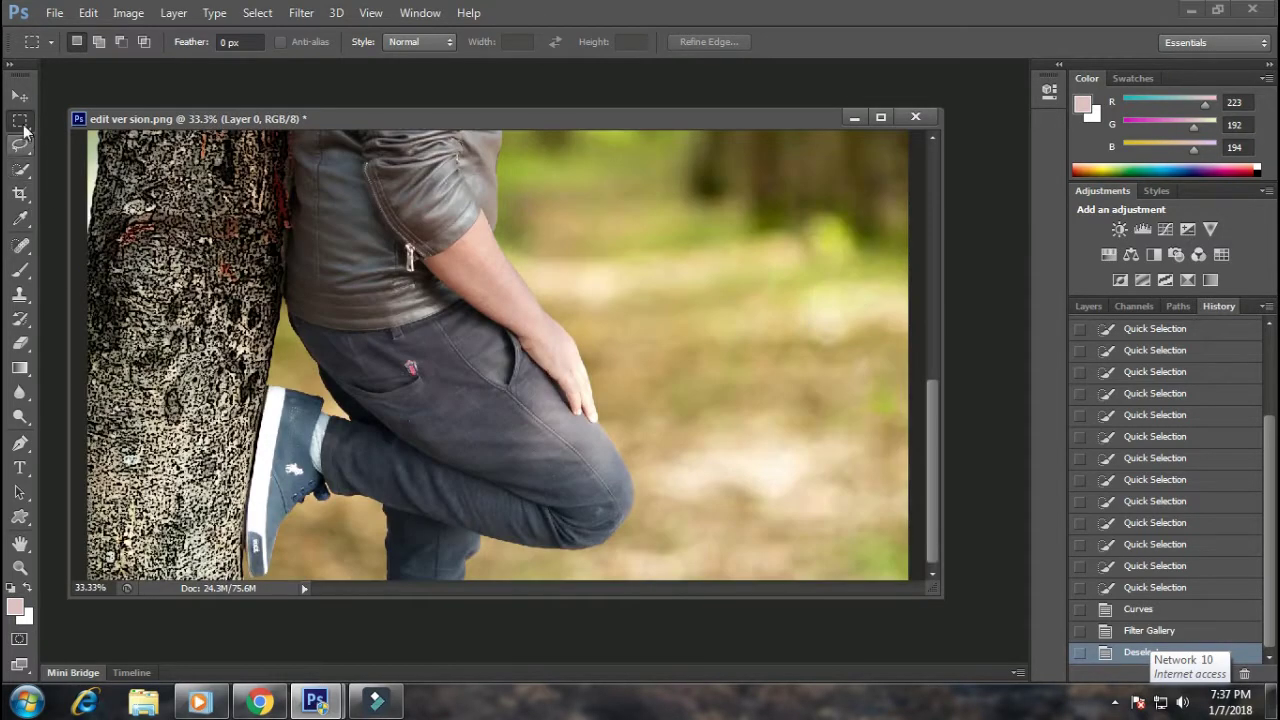
left_click(20, 168)
left_click_drag(338, 433, 344, 429)
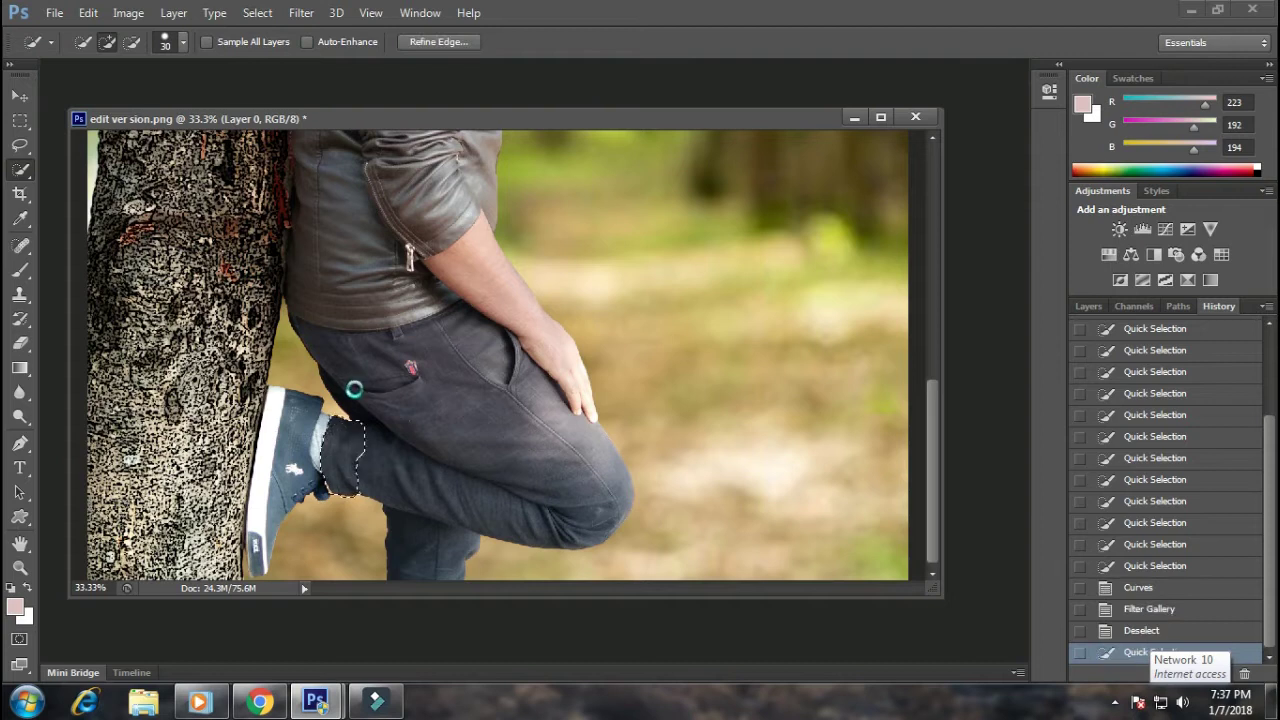
left_click_drag(320, 335, 360, 385)
left_click_drag(420, 330, 610, 510)
left_click_drag(580, 420, 301, 327)
left_click(301, 327)
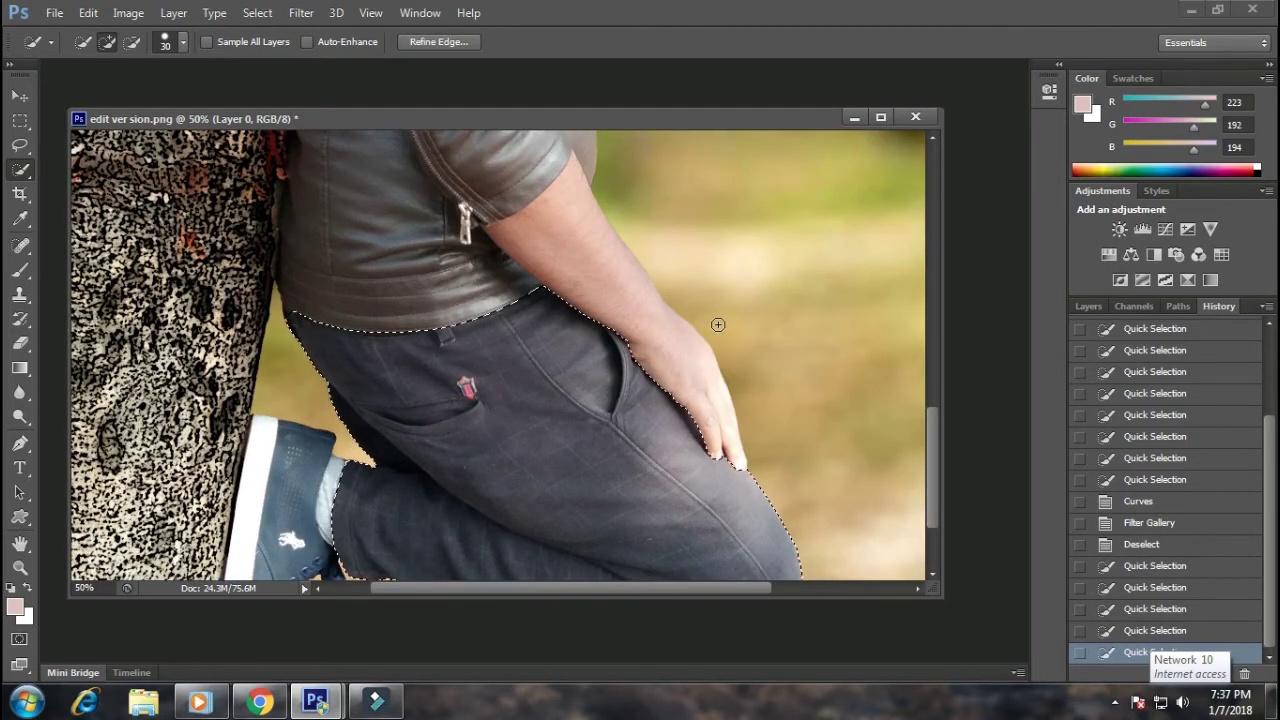
key("ctrl+0")
Step: Darken the trousers with Curves (input 126, output 106)
key("ctrl+m")
left_click_drag(1030, 341, 1055, 352)
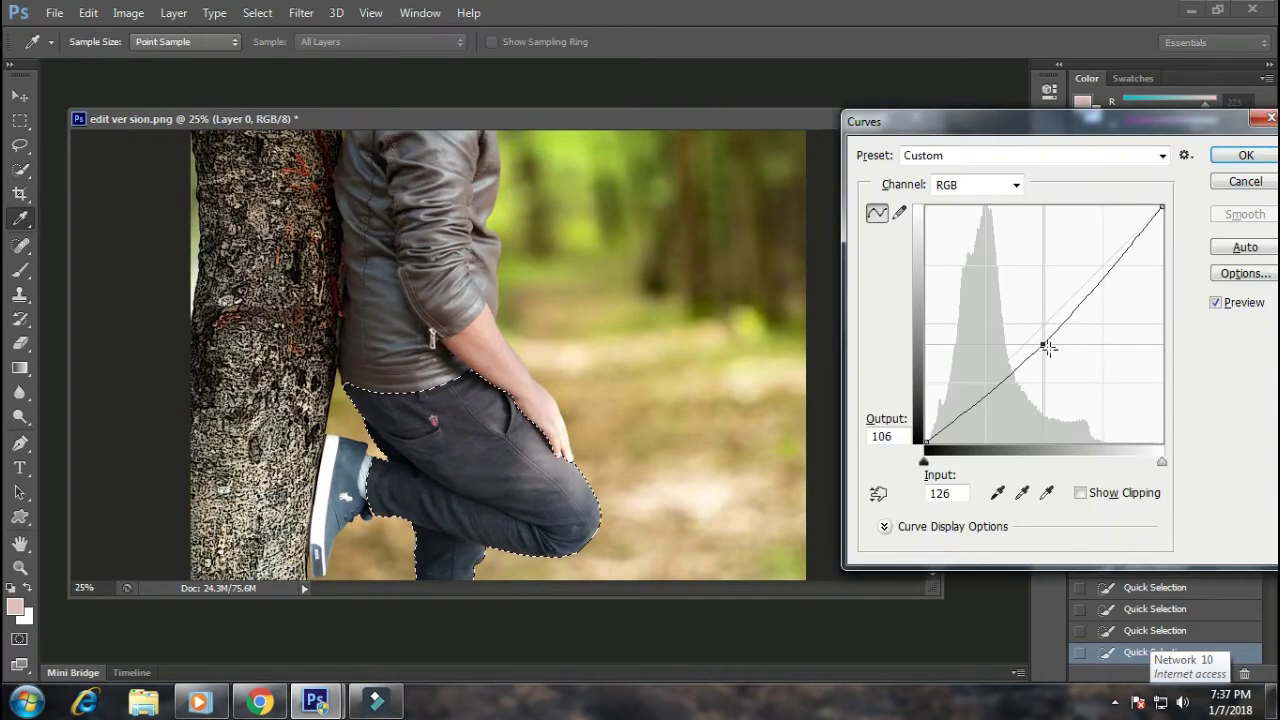
left_click(1240, 156)
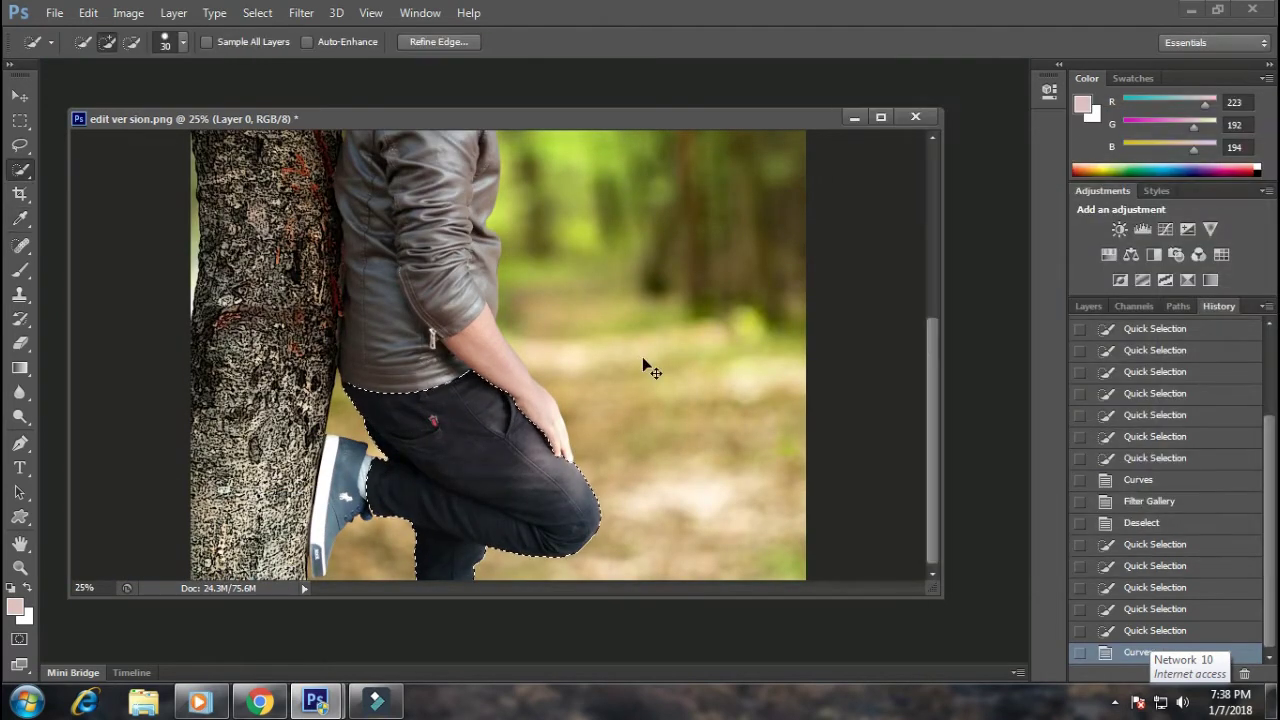
key("ctrl+minus")
Step: Drop the trouser selection and quick-select the man's shoe
key("m")
left_click(471, 414)
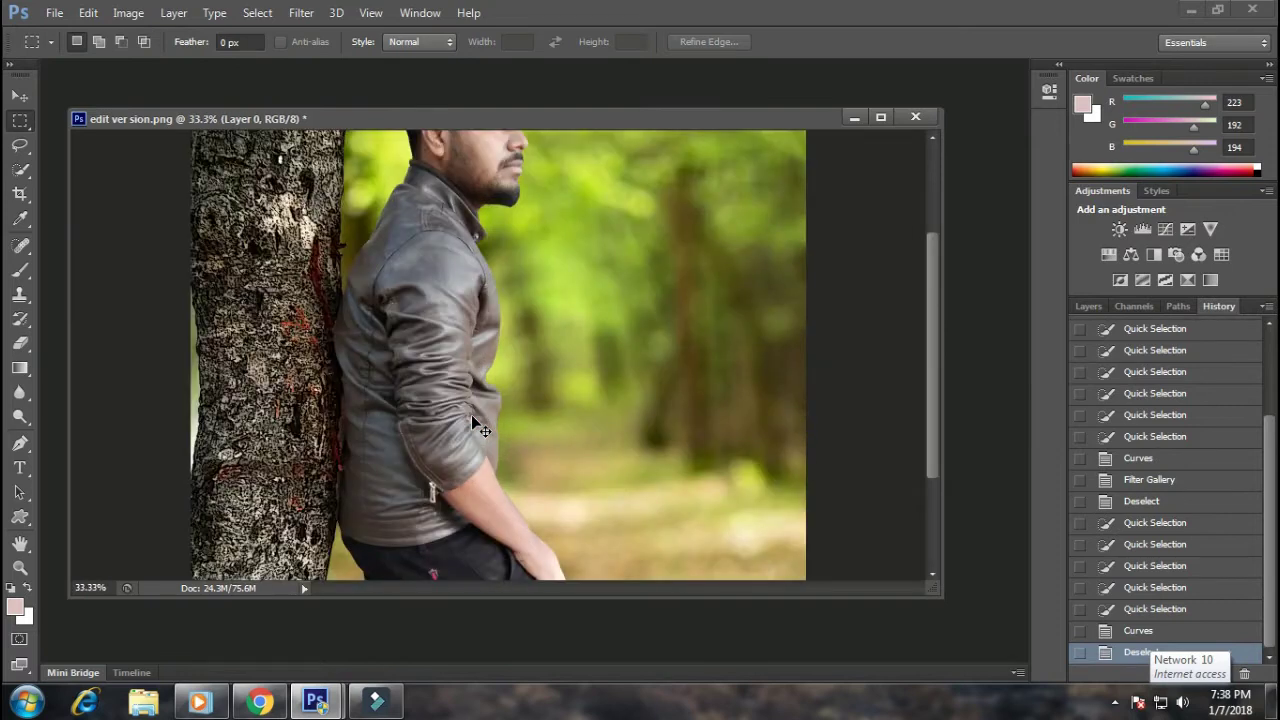
scroll(471, 414, "up", 3)
scroll(533, 488, "up", 1)
scroll(533, 488, "up", 1)
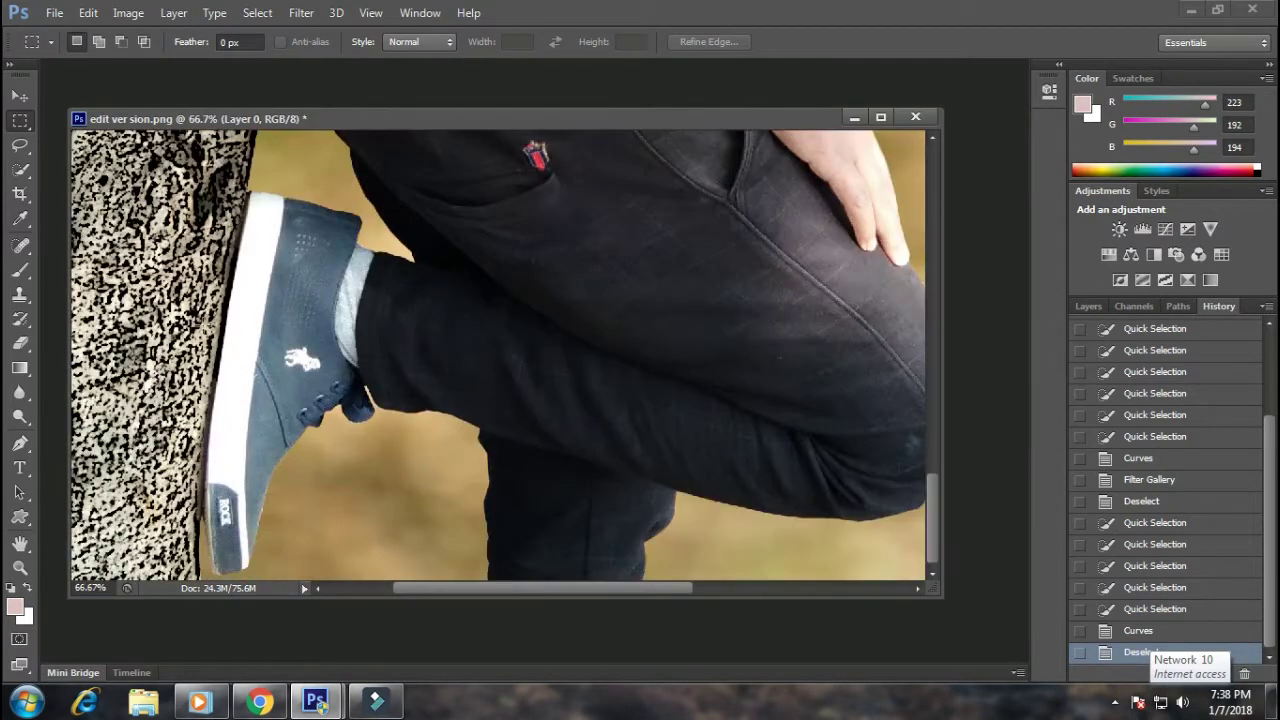
left_click(22, 172)
left_click_drag(288, 240, 304, 272)
Step: Darken the shoe with Curves (input 147, output 108)
key("ctrl+m")
left_click_drag(1003, 355, 1063, 343)
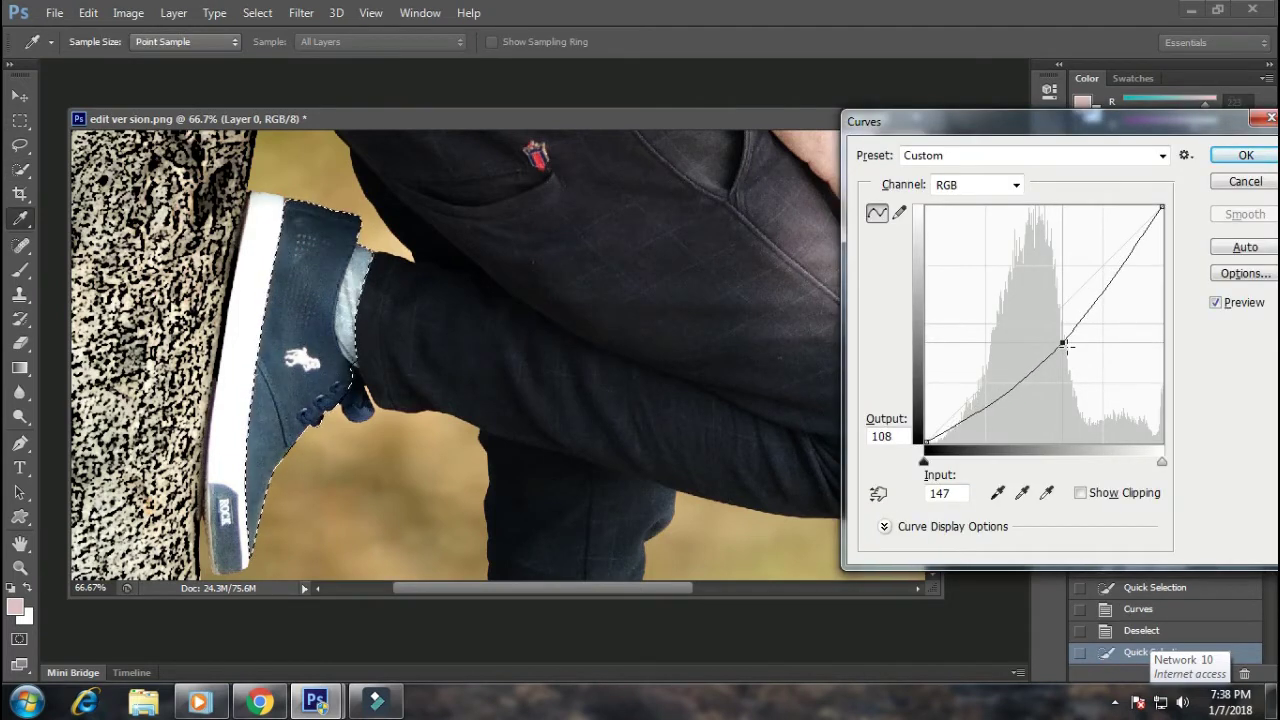
left_click(1245, 155)
key("ctrl+minus")
key("ctrl+minus")
key("ctrl+minus")
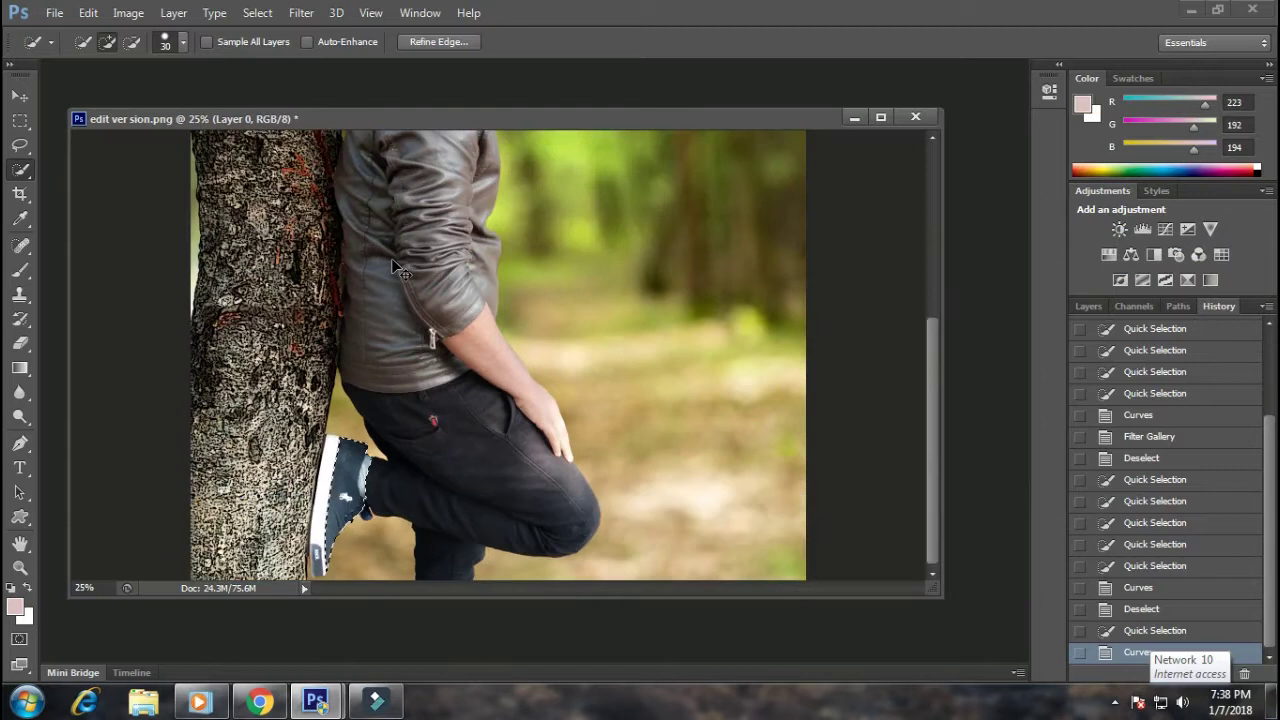
key("ctrl+minus")
Step: Clear the selection from the portrait
left_click(427, 311)
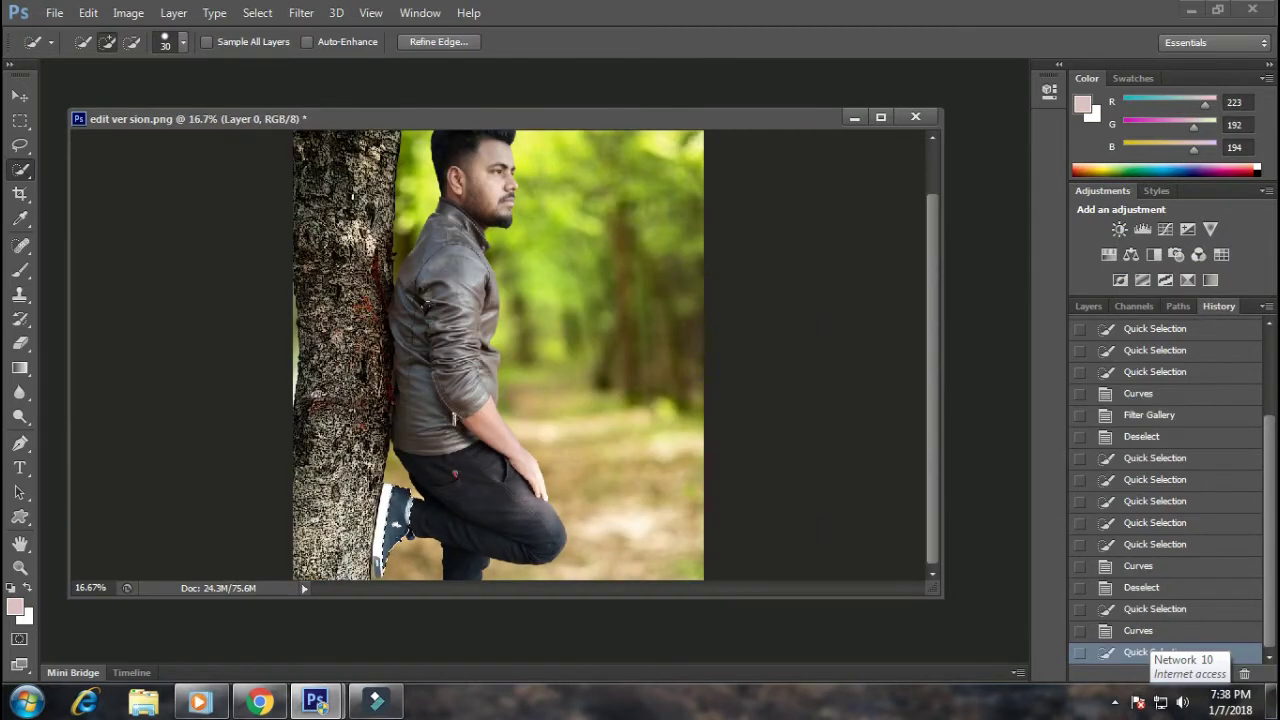
left_click(20, 120)
left_click(416, 290)
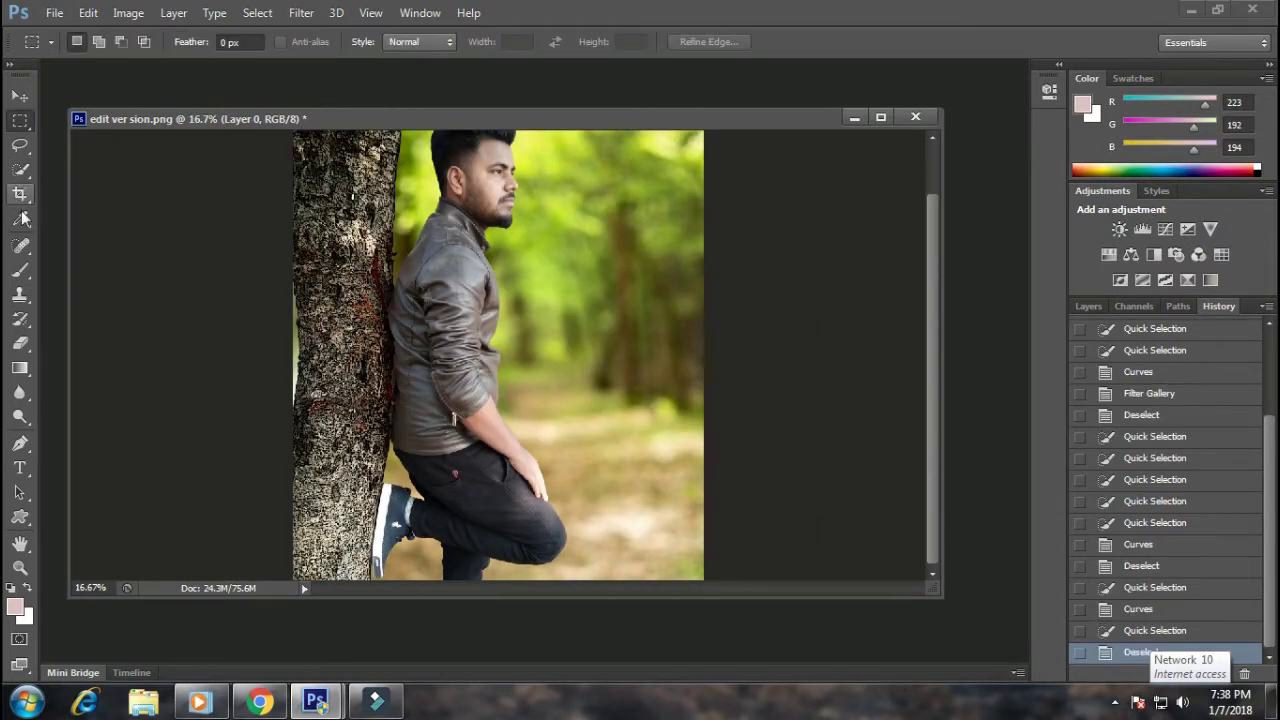
Step: Quick-select the leather jacket sleeve
left_click(22, 172)
key("ctrl+plus")
key("ctrl+plus")
mouse_move(400, 285)
left_mouse_down()
mouse_move(457, 388)
mouse_move(440, 465)
left_mouse_up()
mouse_move(470, 400)
left_mouse_down()
mouse_move(520, 470)
mouse_move(545, 481)
mouse_move(455, 400)
left_mouse_up()
scroll(386, 201, "up", 3)
scroll(450, 350, "down", 5)
Step: Subtract the tree trunk from the jacket selection along its edge
key("alt")
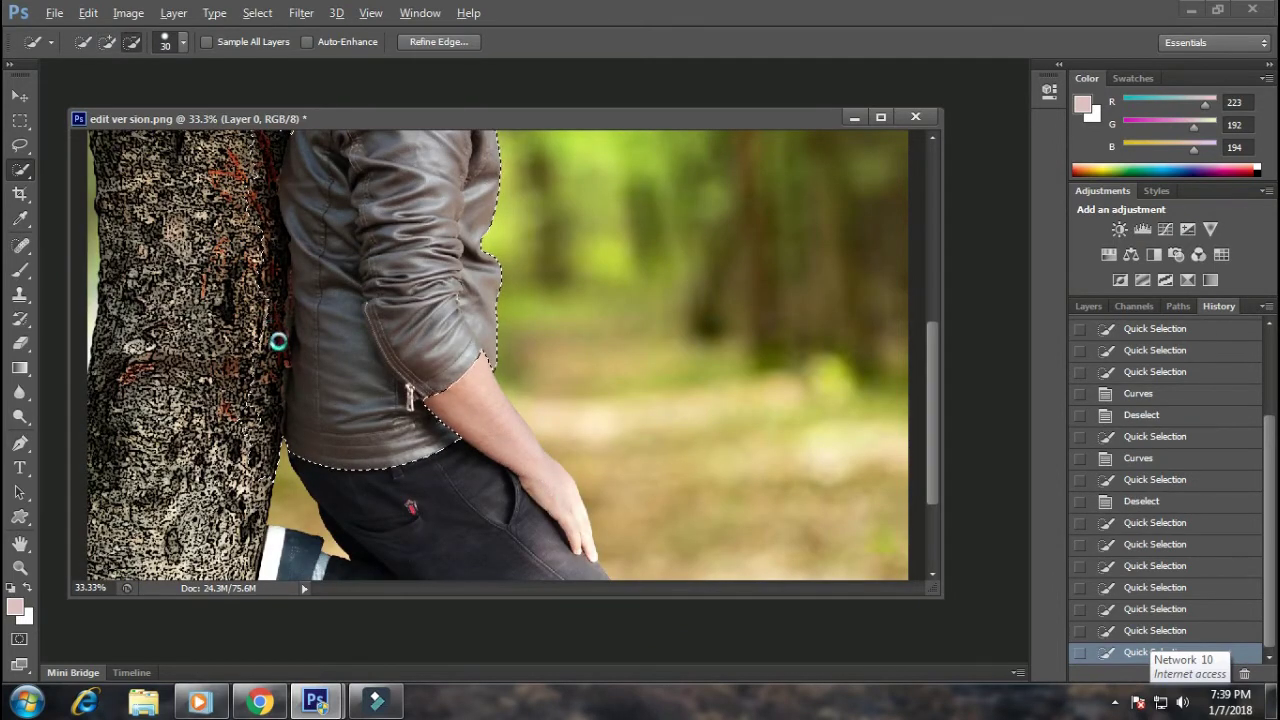
left_click_drag(278, 341, 279, 330)
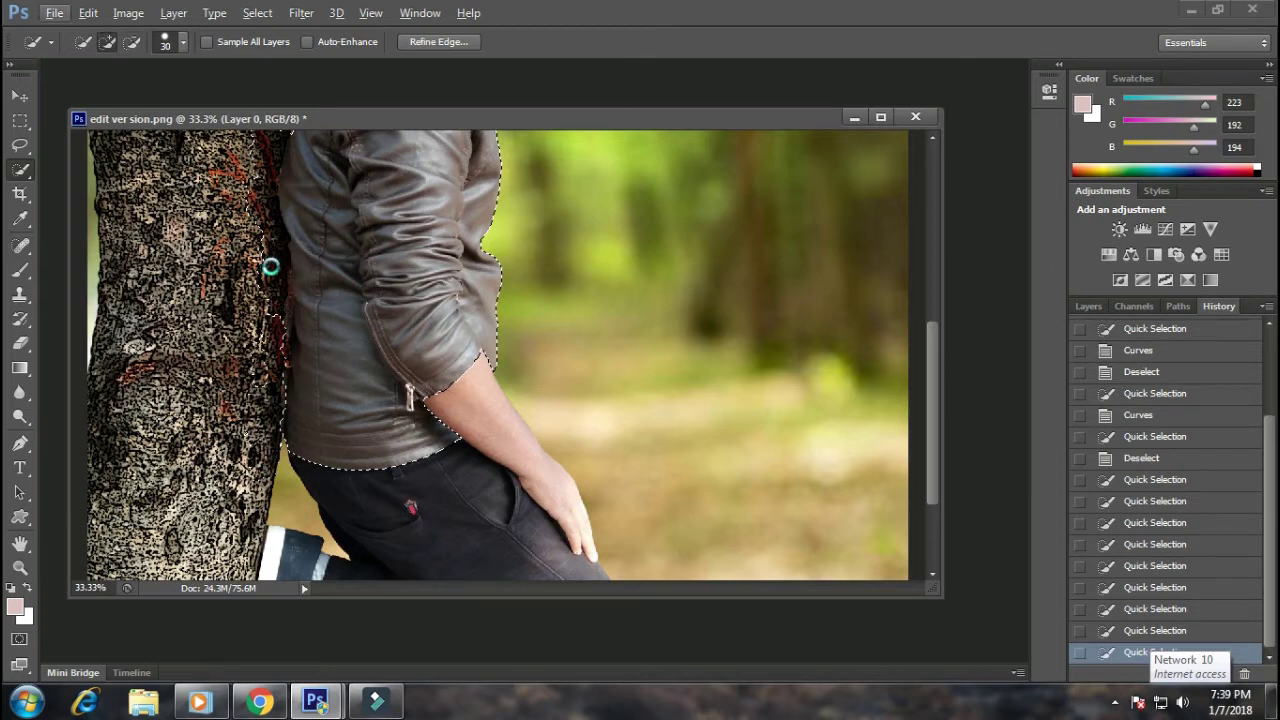
left_click_drag(241, 374, 257, 343)
key("alt")
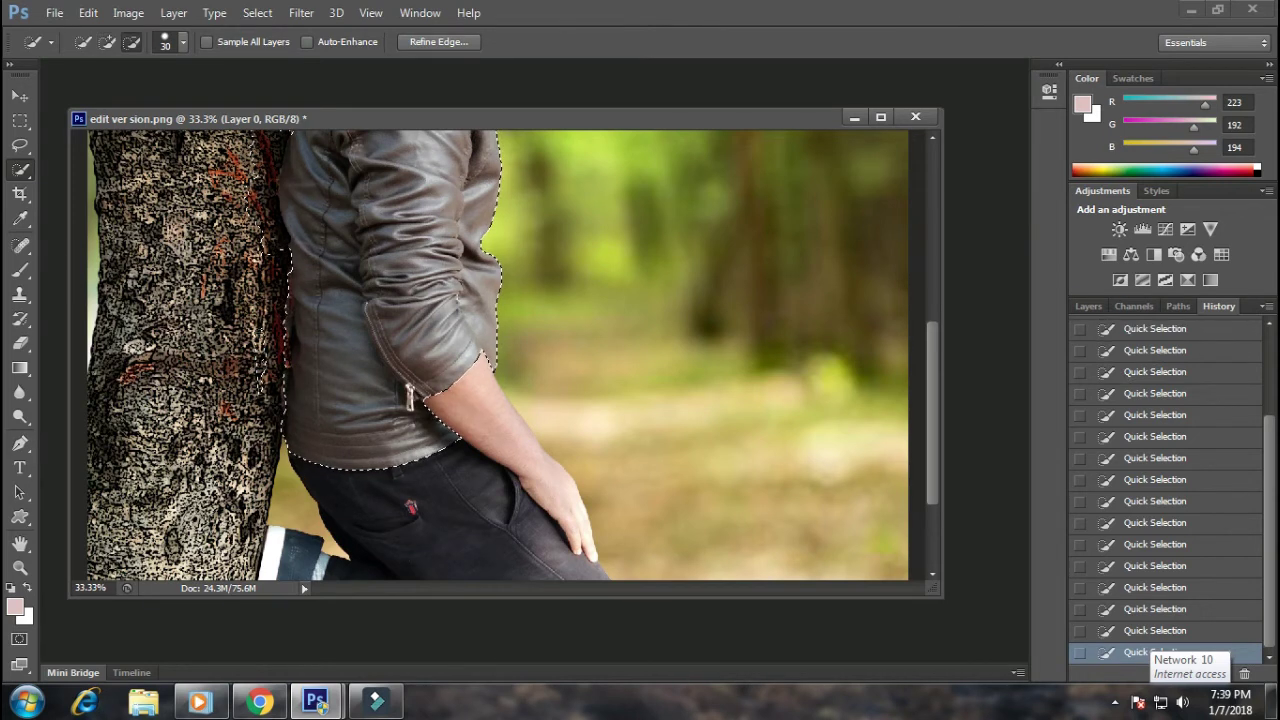
left_click_drag(257, 394, 263, 177)
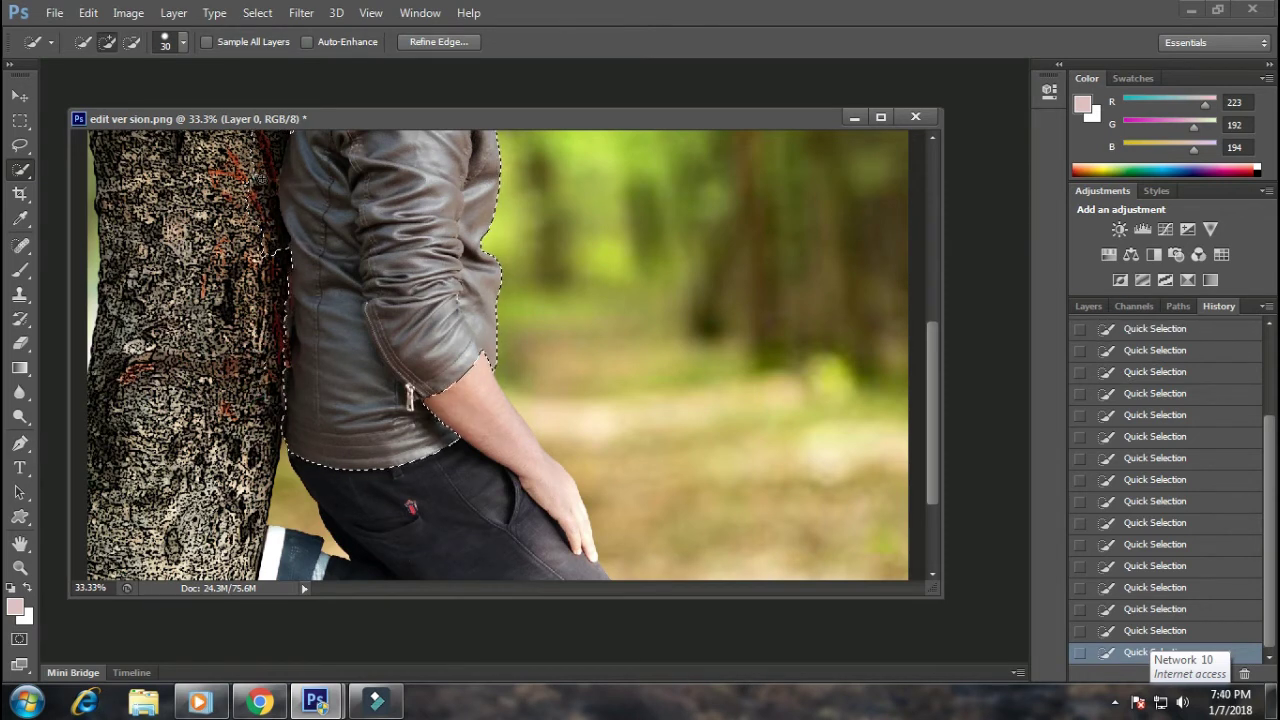
scroll(264, 180, "up", 3)
key("alt")
scroll(541, 311, "up", 1)
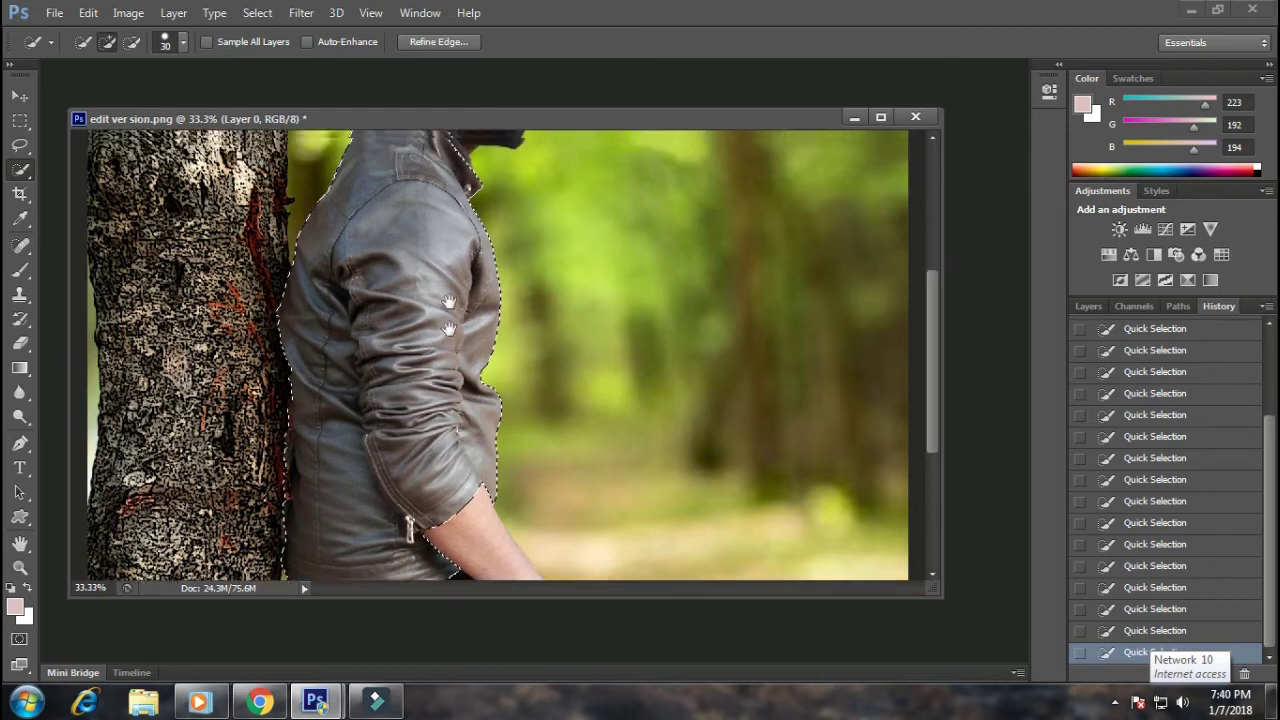
scroll(541, 311, "up", 4)
key("ctrl+minus")
Step: Apply a Curves adjustment to the jacket (input 135, output 106)
key("ctrl+m")
mouse_move(1045, 322)
left_mouse_down()
mouse_move(1011, 293)
mouse_move(1050, 344)
left_mouse_up()
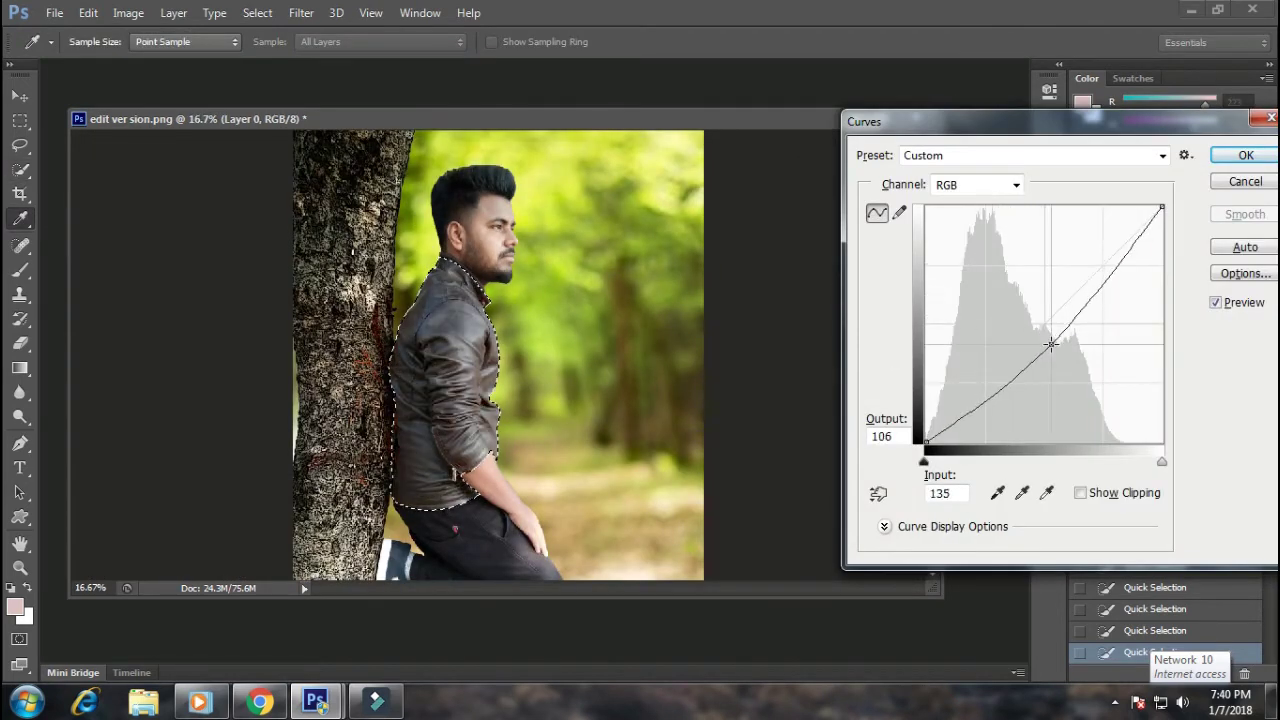
left_click(1245, 158)
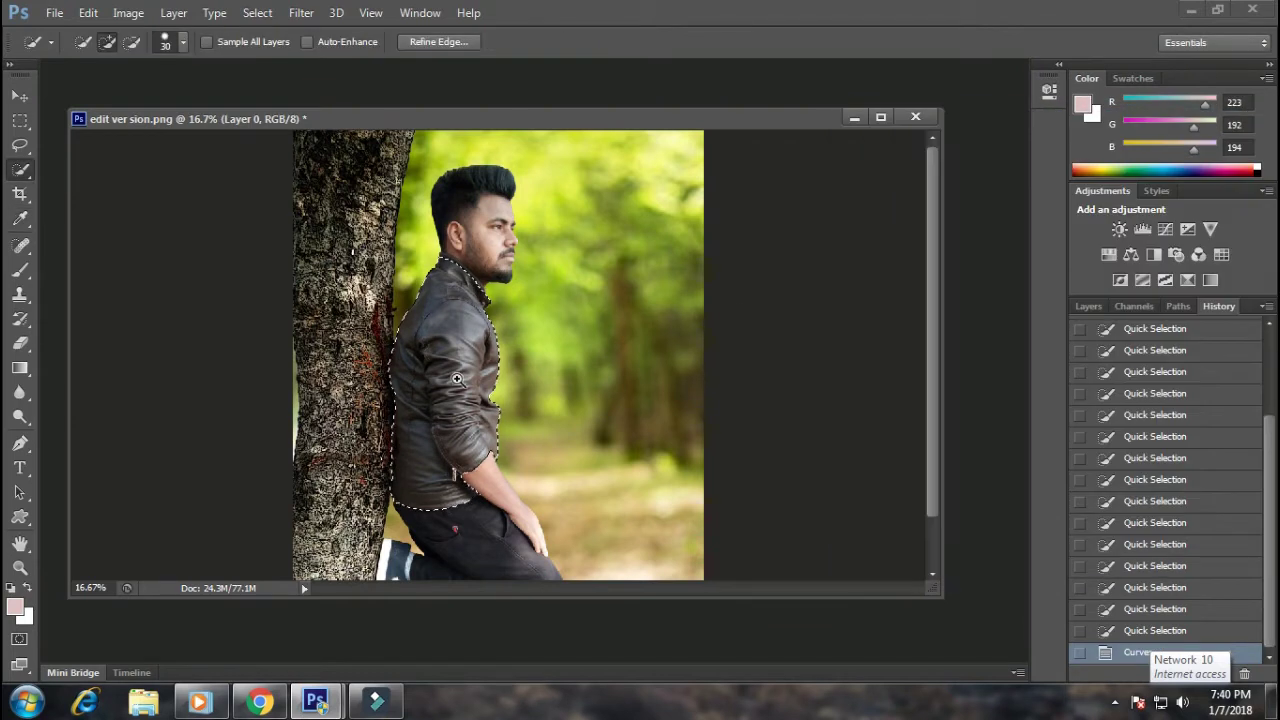
Step: Smart Sharpen the jacket at 200% with a 5.2 px radius
key("ctrl+plus")
left_click(298, 14)
mouse_move(320, 291)
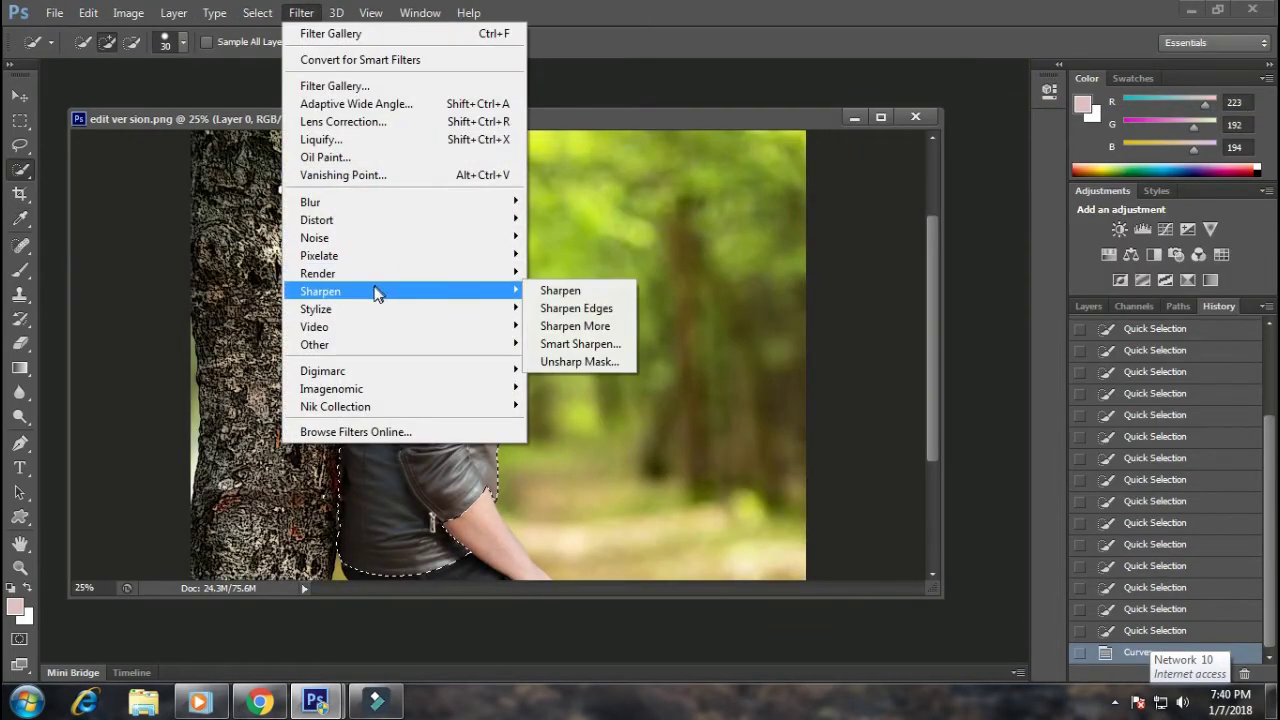
left_click(578, 344)
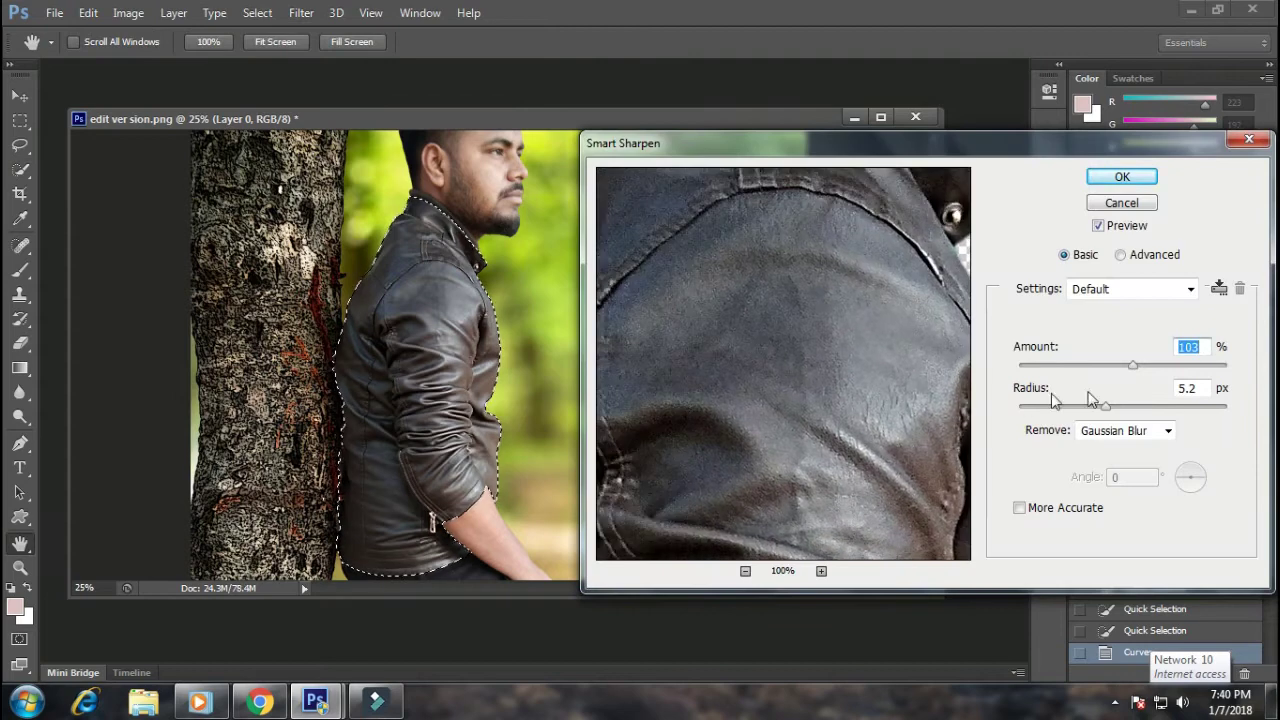
left_click(1122, 176)
Step: Clear the jacket selection
key("m")
key("ctrl+d")
key("ctrl+minus")
key("ctrl+minus")
key("ctrl+plus")
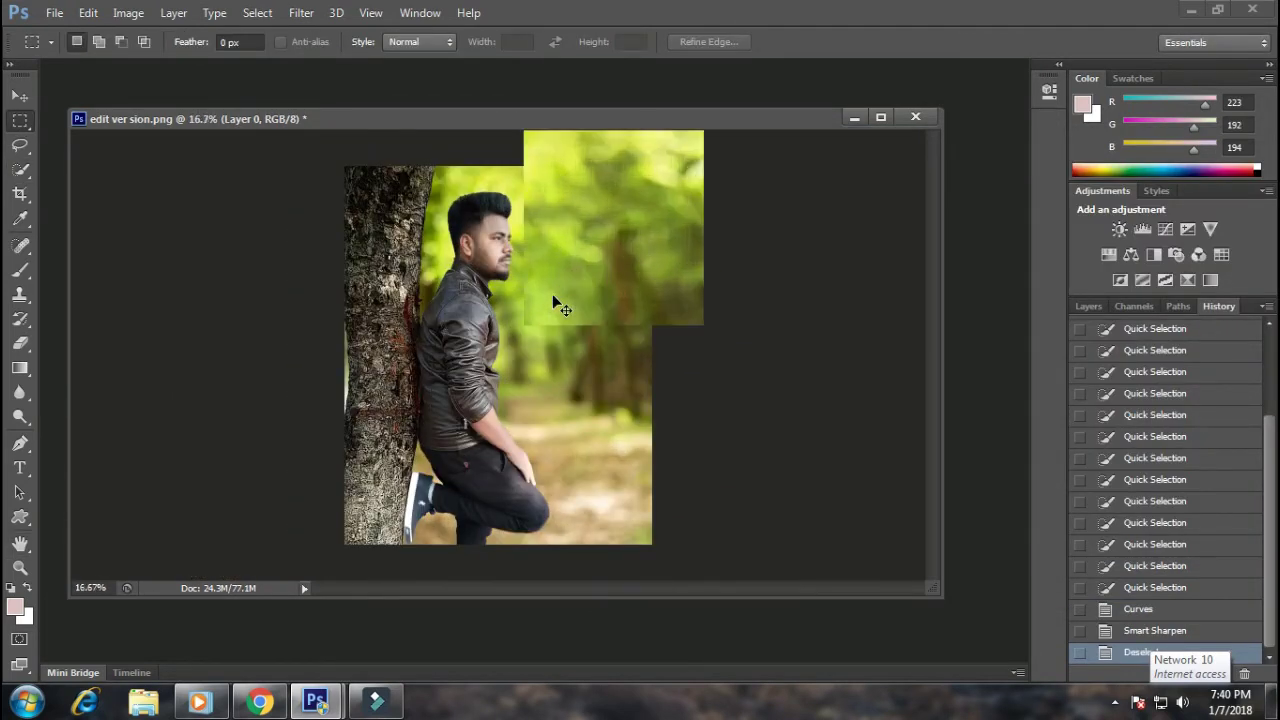
key("ctrl+plus")
key("ctrl+plus")
scroll(560, 307, "down", 5)
scroll(560, 307, "up", 5)
Step: Set a light skin tone as the colour for a soft brush
key("ctrl+plus")
key("ctrl+plus")
left_click(20, 270)
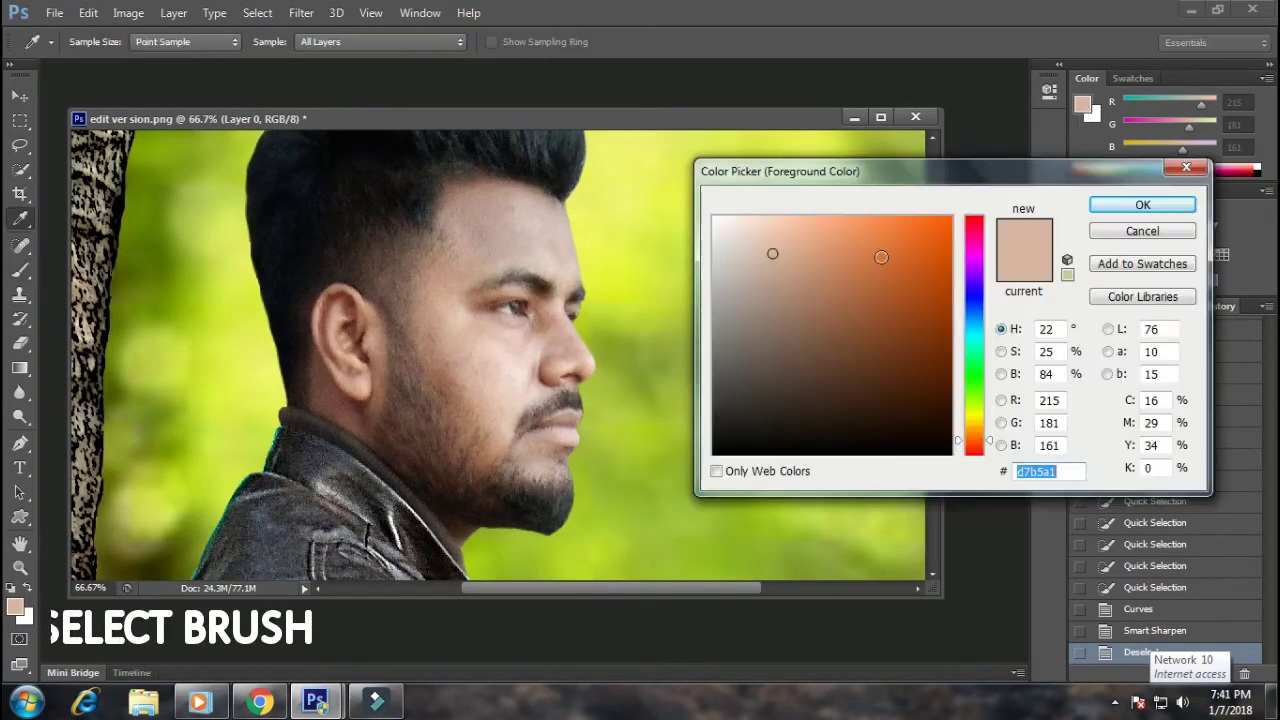
left_click(756, 228)
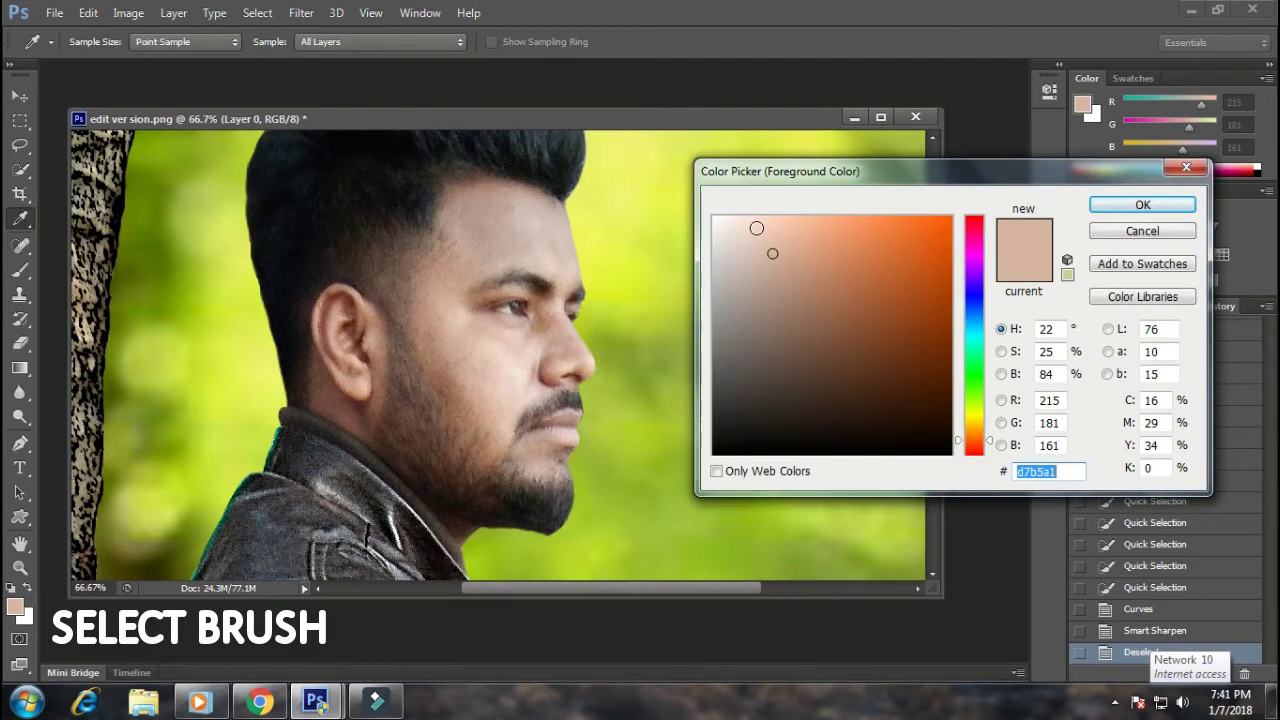
left_click(1122, 211)
key("b")
right_click(460, 228)
key("Escape")
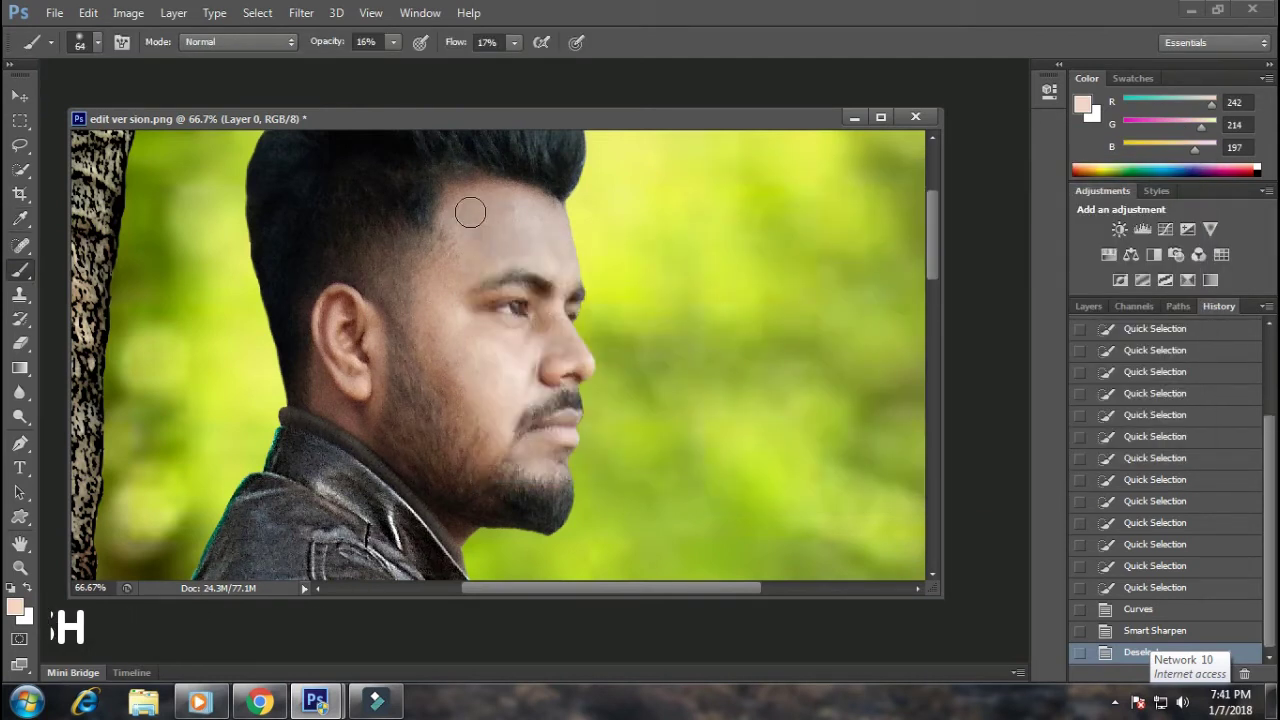
Step: Softly paint skin tone over the forehead, under-eye, cheek, jaw and neck
left_click_drag(556, 246, 547, 224)
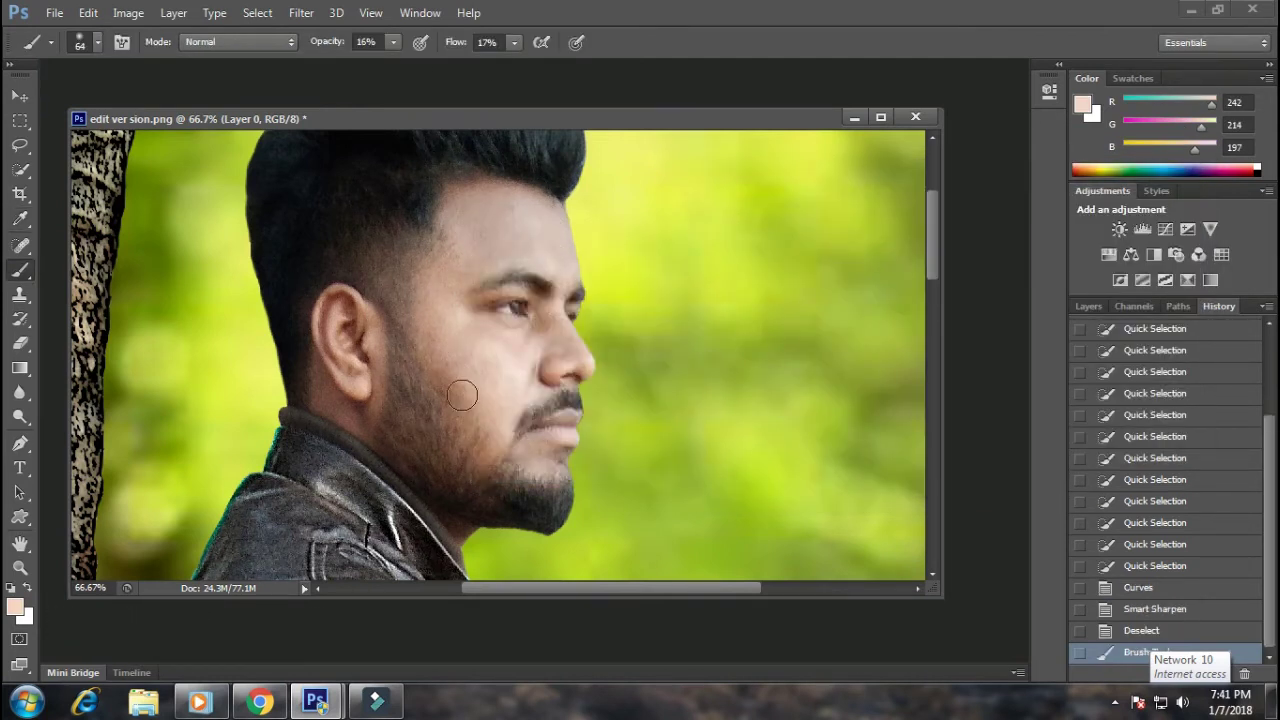
left_click(540, 326)
left_click(545, 318)
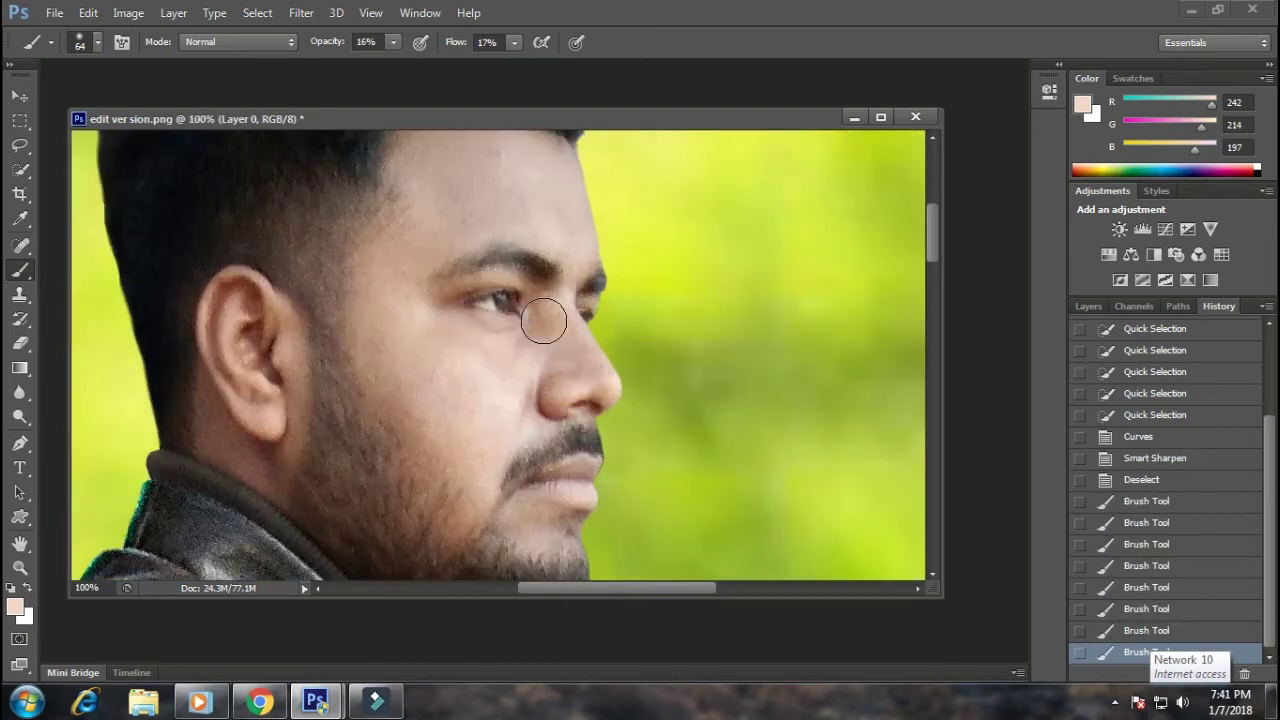
scroll(542, 318, "up", 1, "alt")
left_click(540, 312)
left_click(445, 318)
left_click(448, 325)
left_click(531, 313)
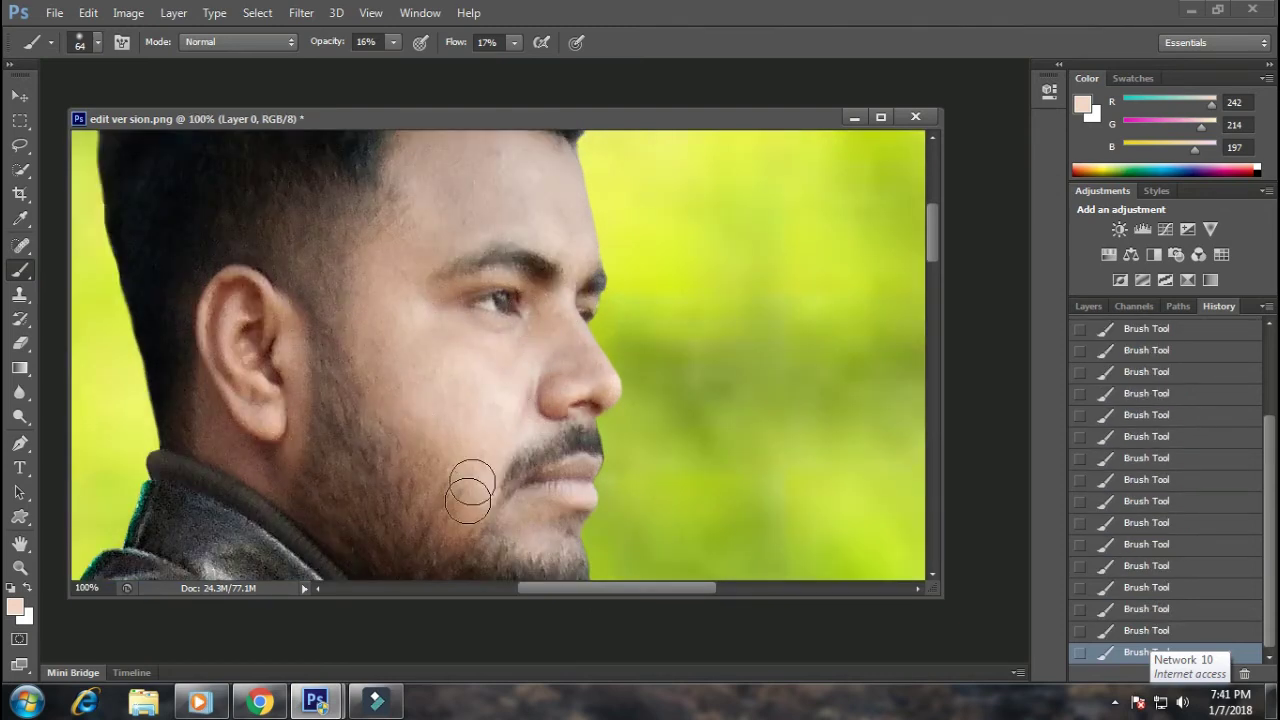
left_click_drag(291, 330, 228, 452)
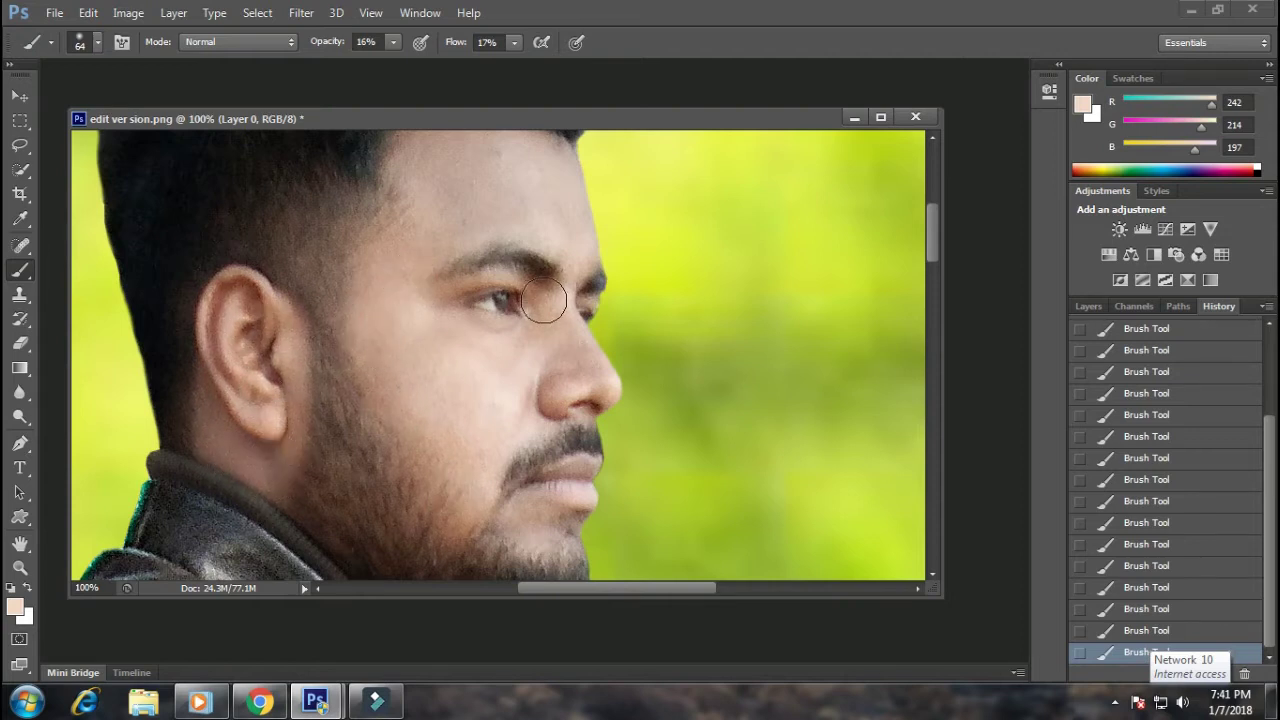
Step: Paint more of the face, then set the brush size to 40
left_click_drag(541, 414, 516, 319)
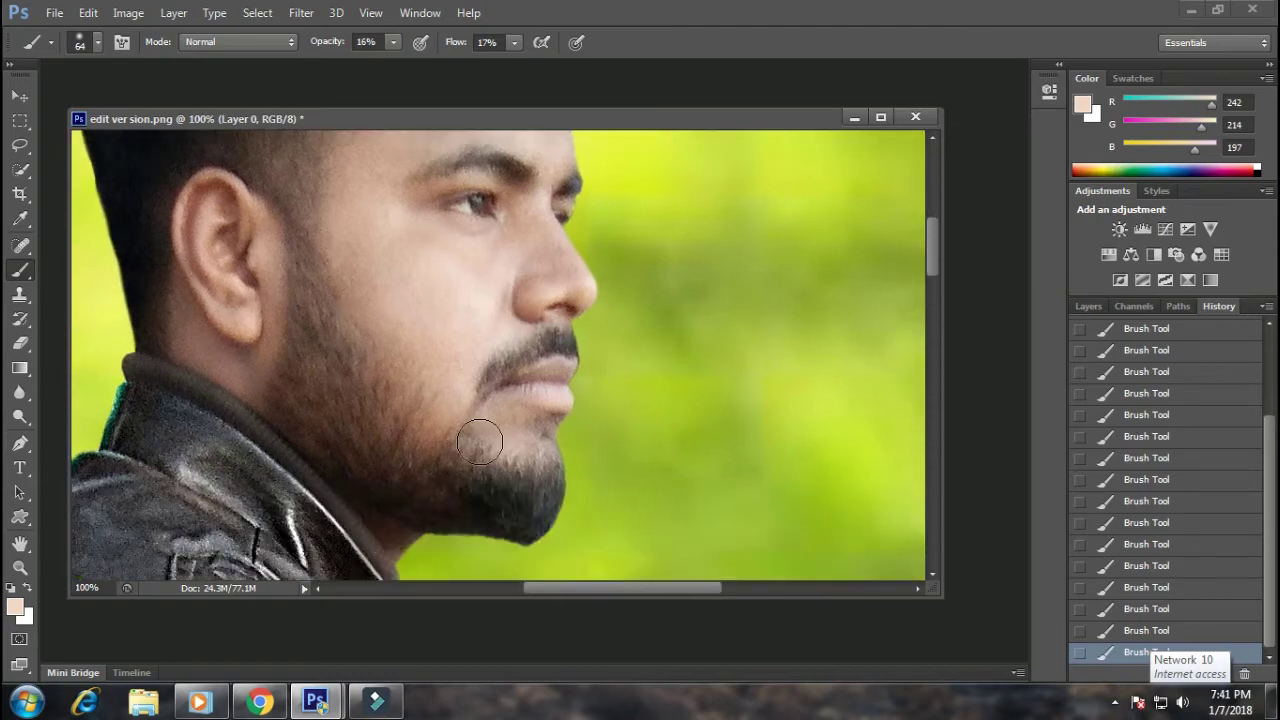
scroll(504, 388, "down", 1)
scroll(504, 388, "down", 1)
scroll(504, 388, "up", 1)
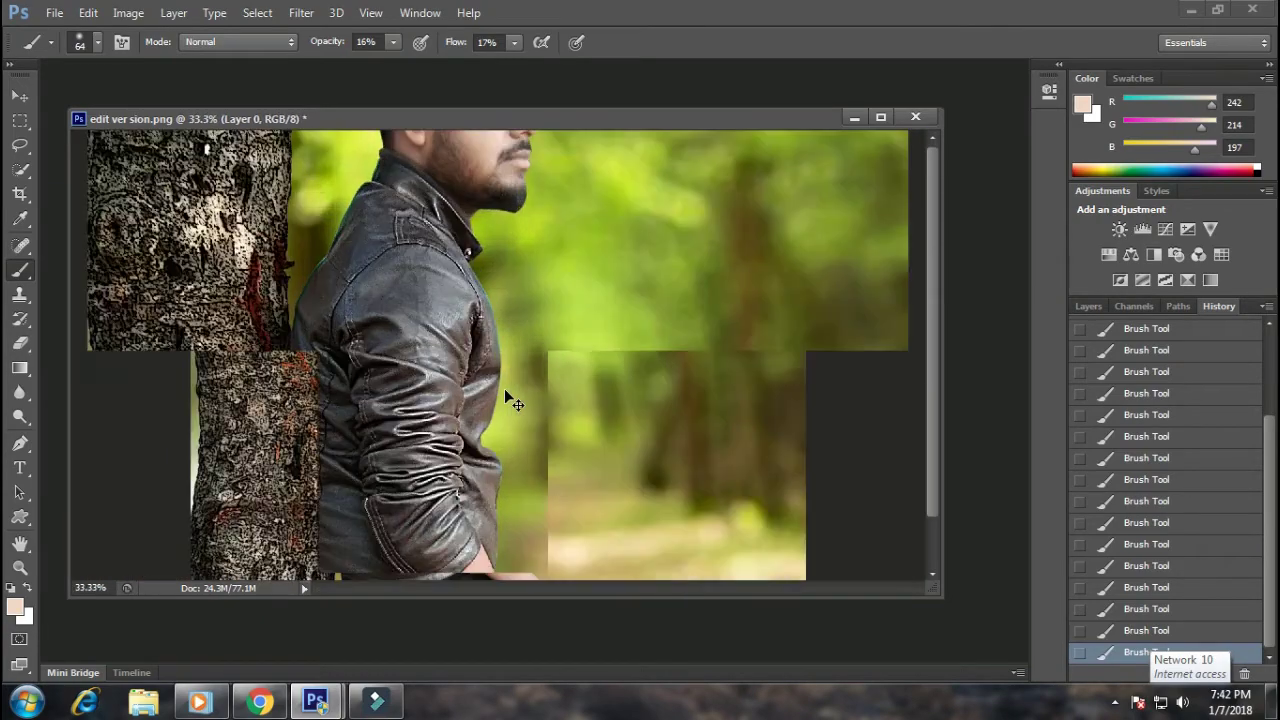
scroll(504, 388, "up", 1)
scroll(543, 436, "up", 3)
left_click_drag(534, 237, 594, 514)
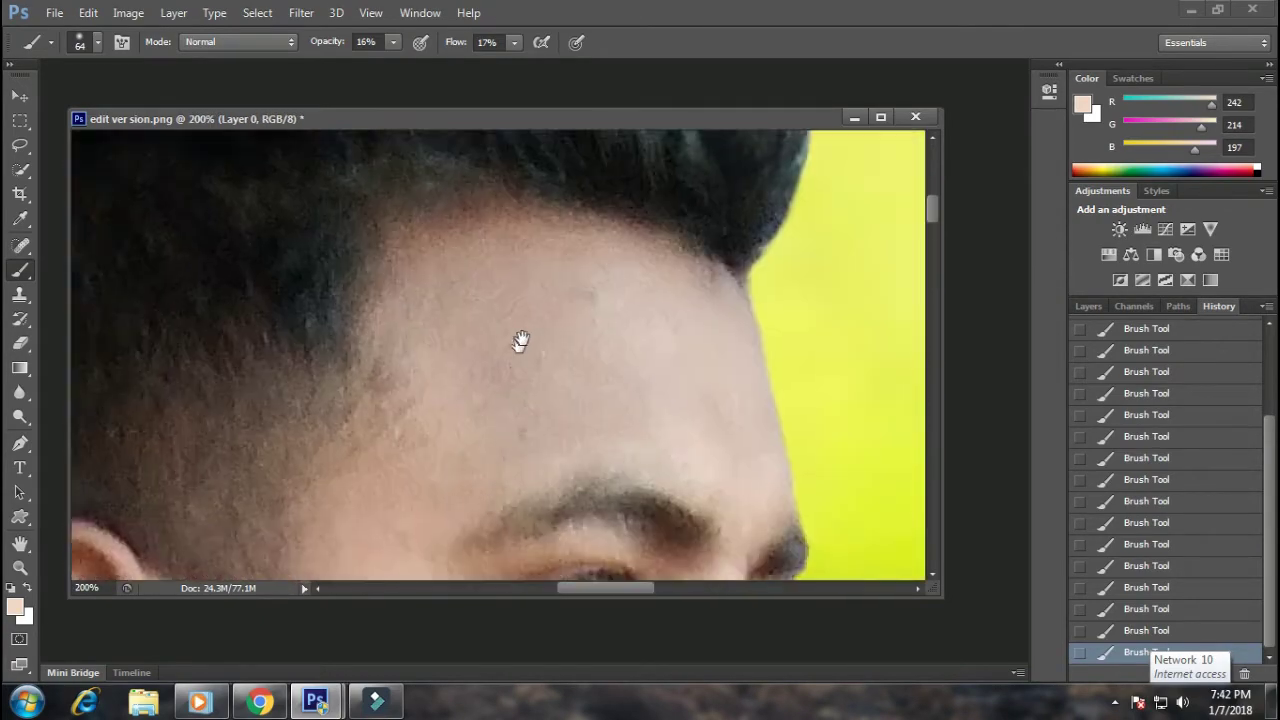
right_click(594, 376)
type("40")
key("Return")
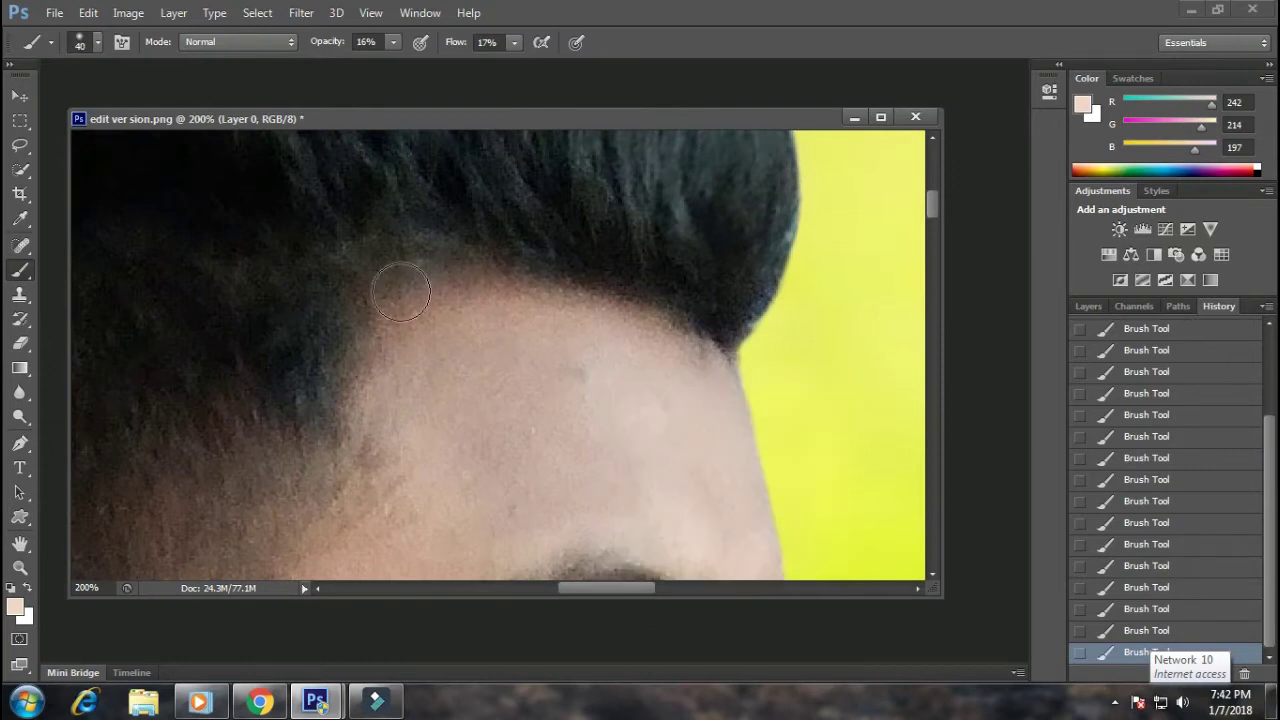
Step: Undo the last few brush strokes via a History state
scroll(505, 340, "down", 2)
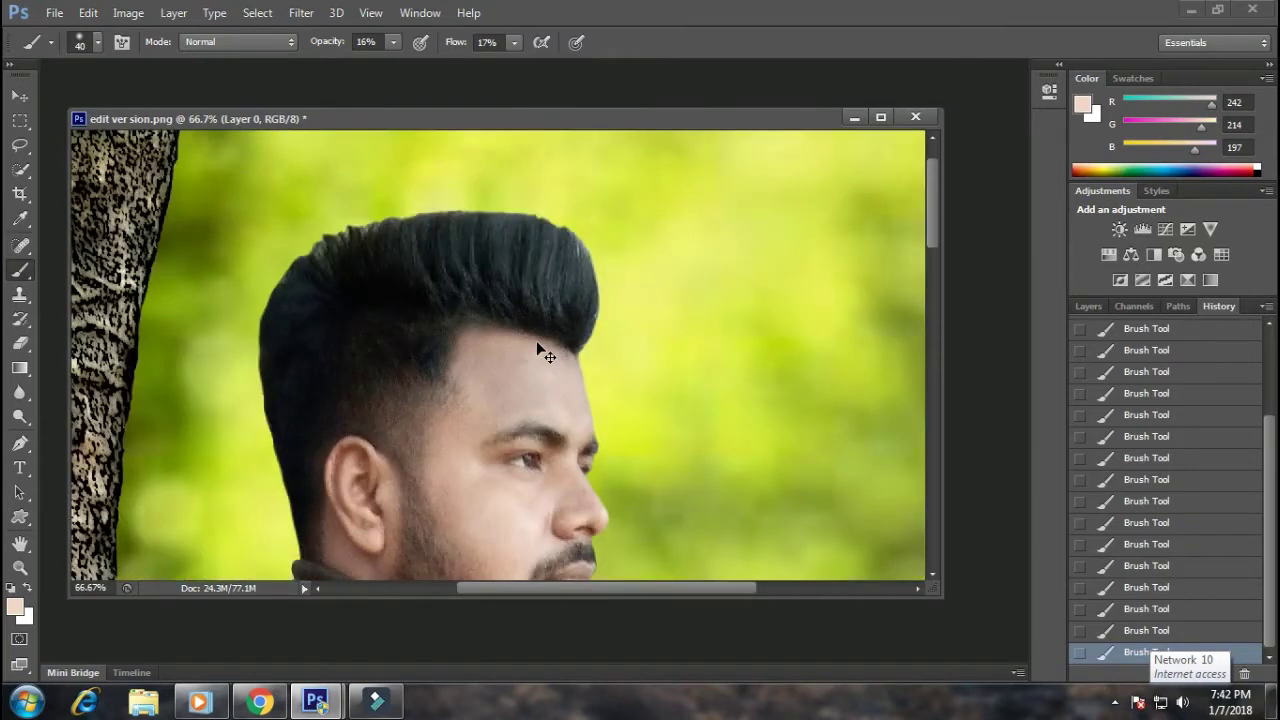
scroll(537, 349, "down", 1)
scroll(669, 511, "down", 1)
left_click(1155, 544)
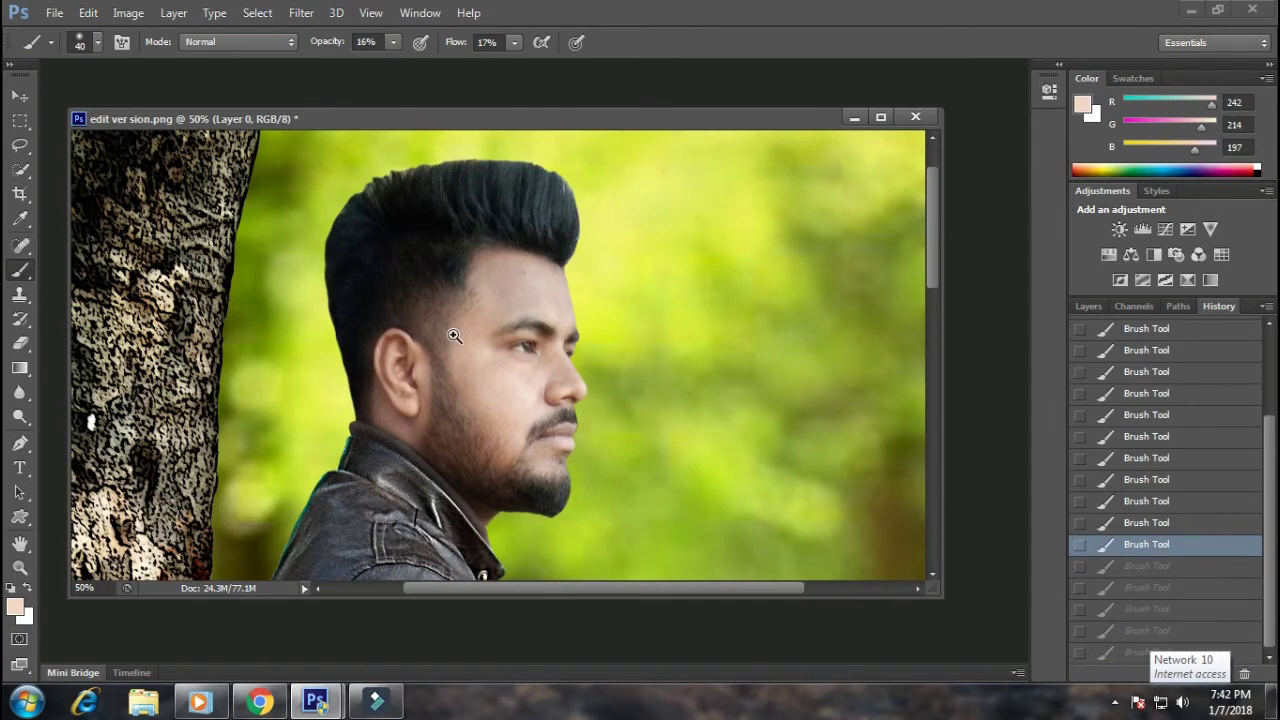
scroll(456, 355, "up", 1)
scroll(456, 400, "up", 1)
scroll(415, 210, "down", 4)
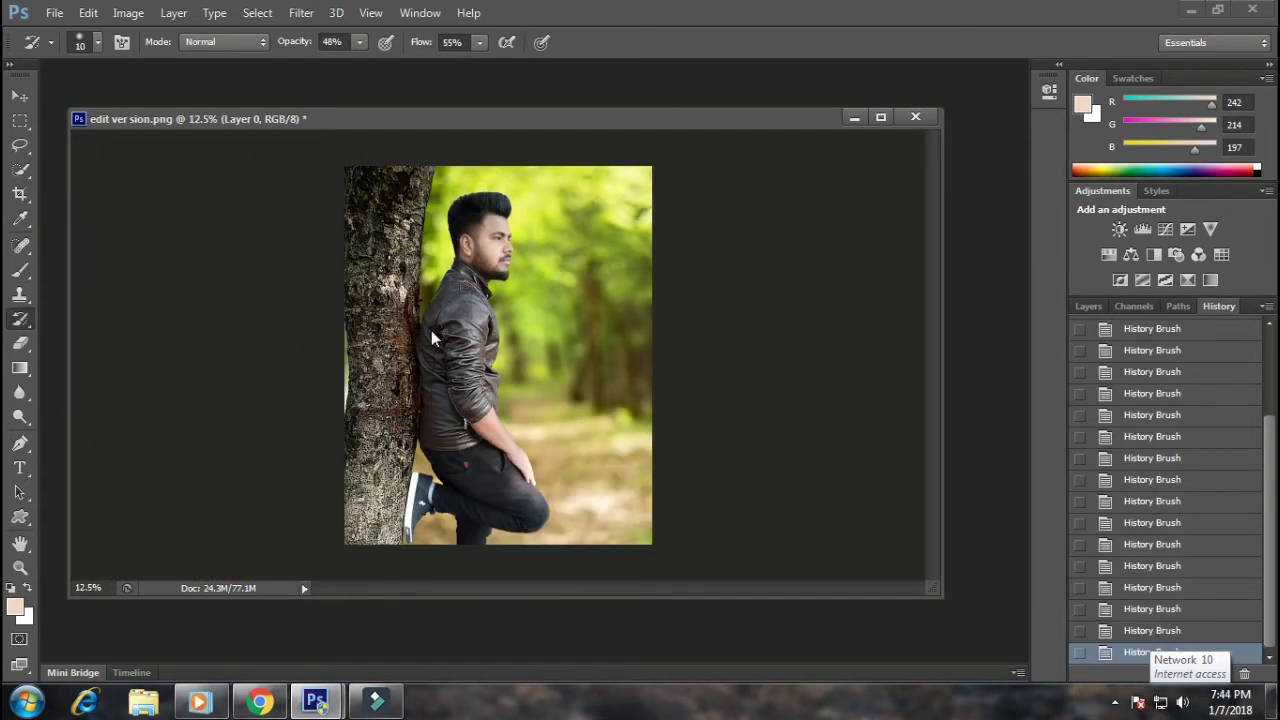
Step: Save a copy as JPEG named 'master edit' at maximum quality
key("ctrl+shift+s")
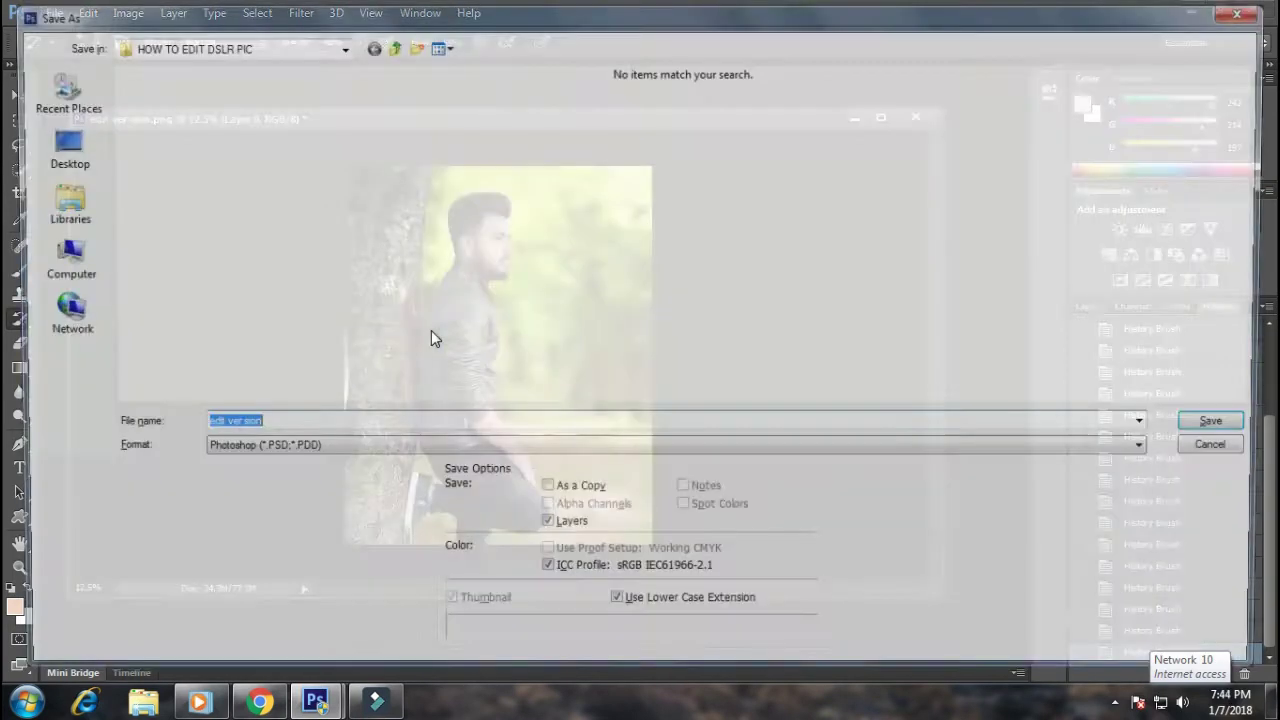
left_click(502, 449)
key("j")
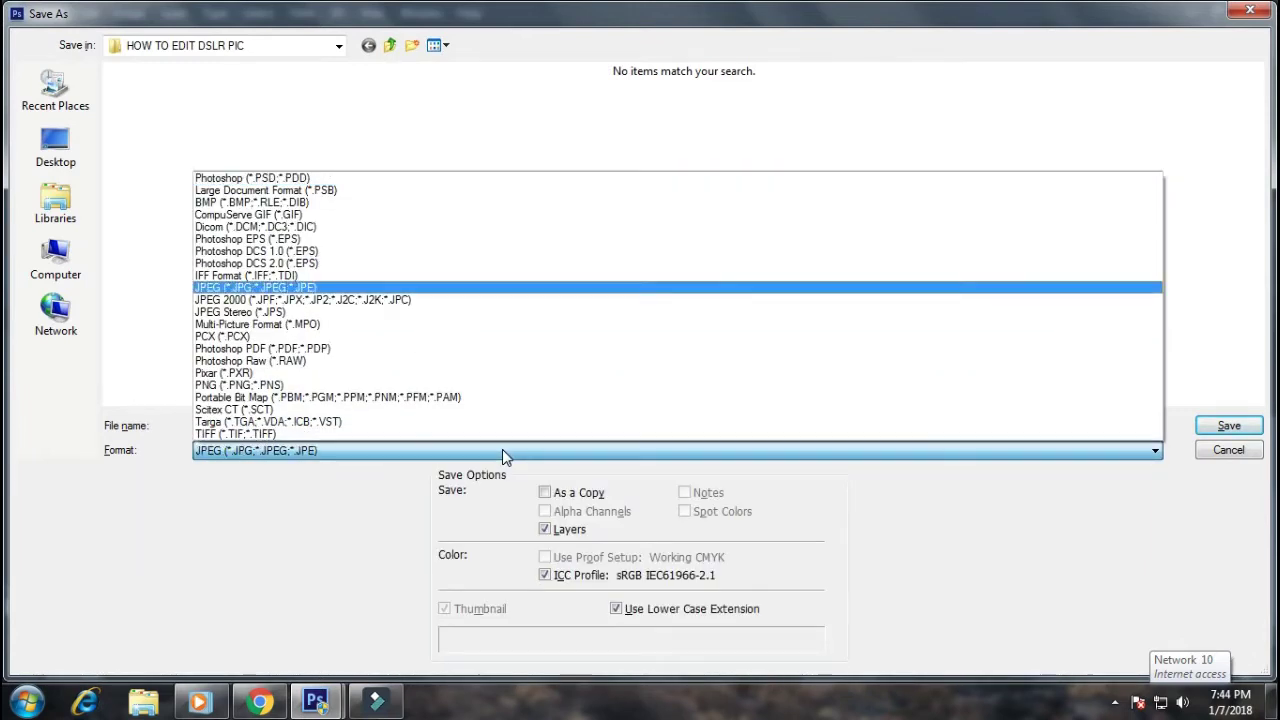
key("Return")
left_click(296, 426)
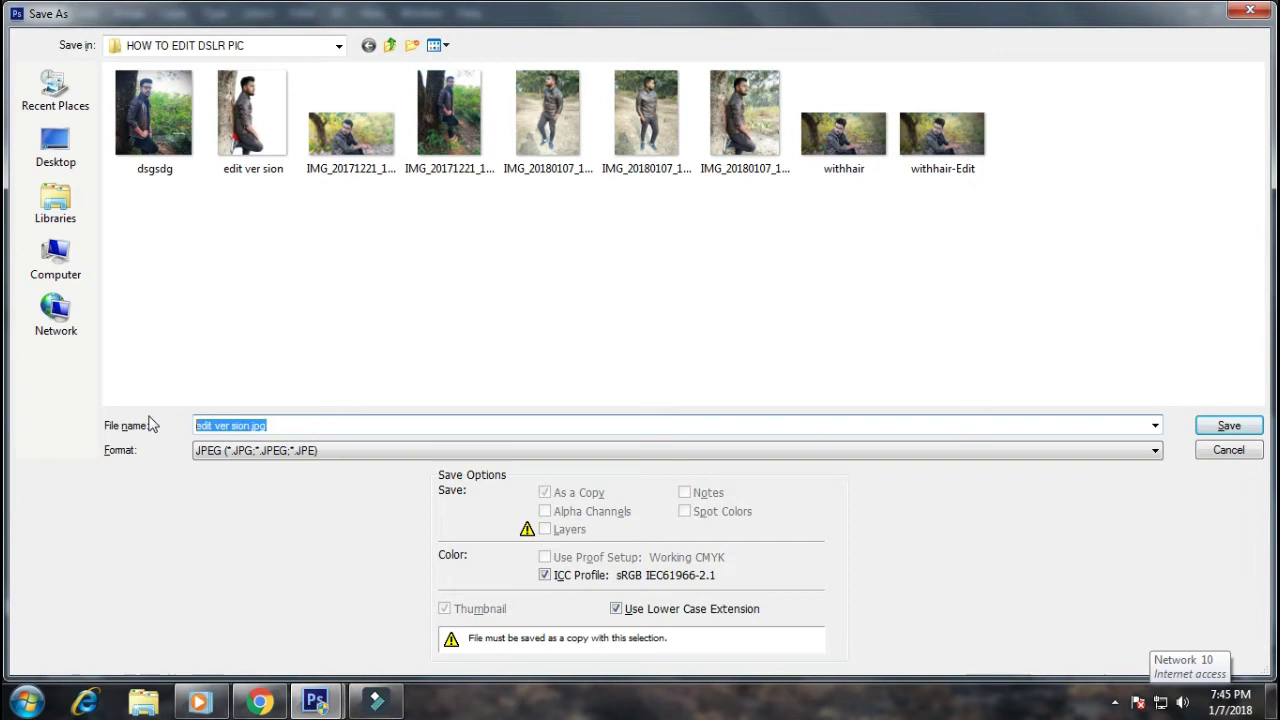
type("master edit")
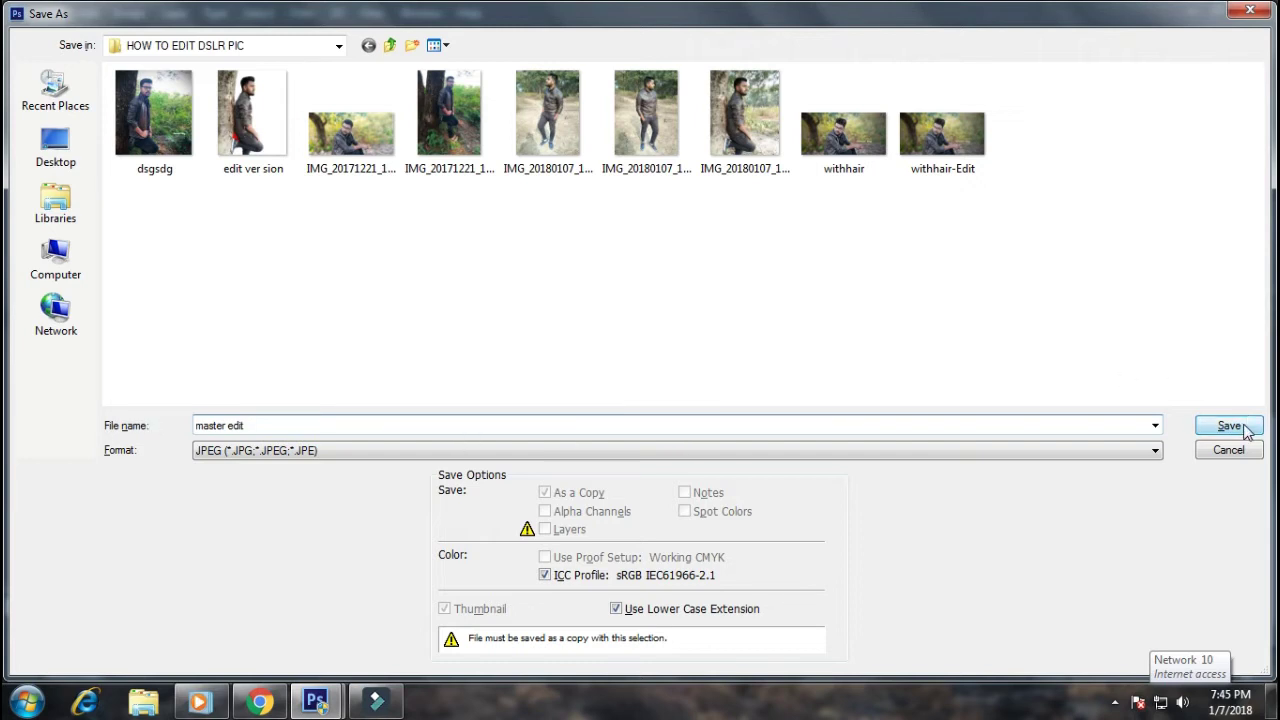
left_click(1238, 427)
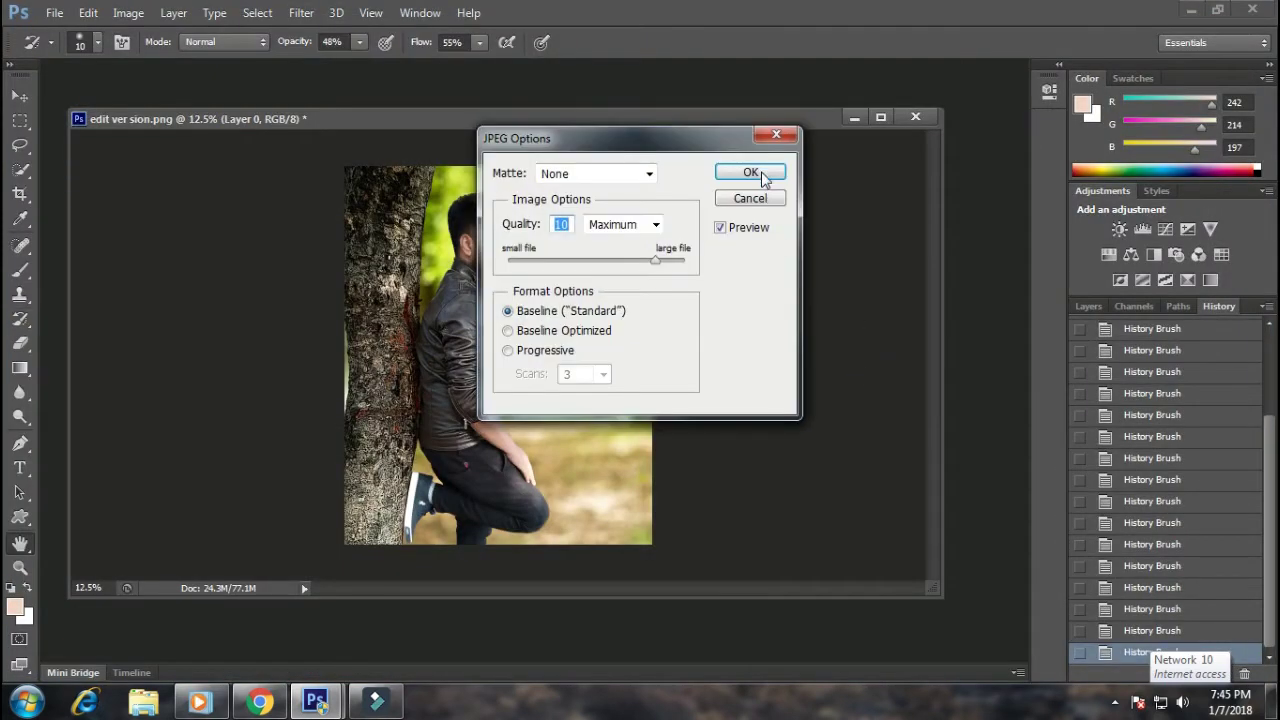
left_click(758, 170)
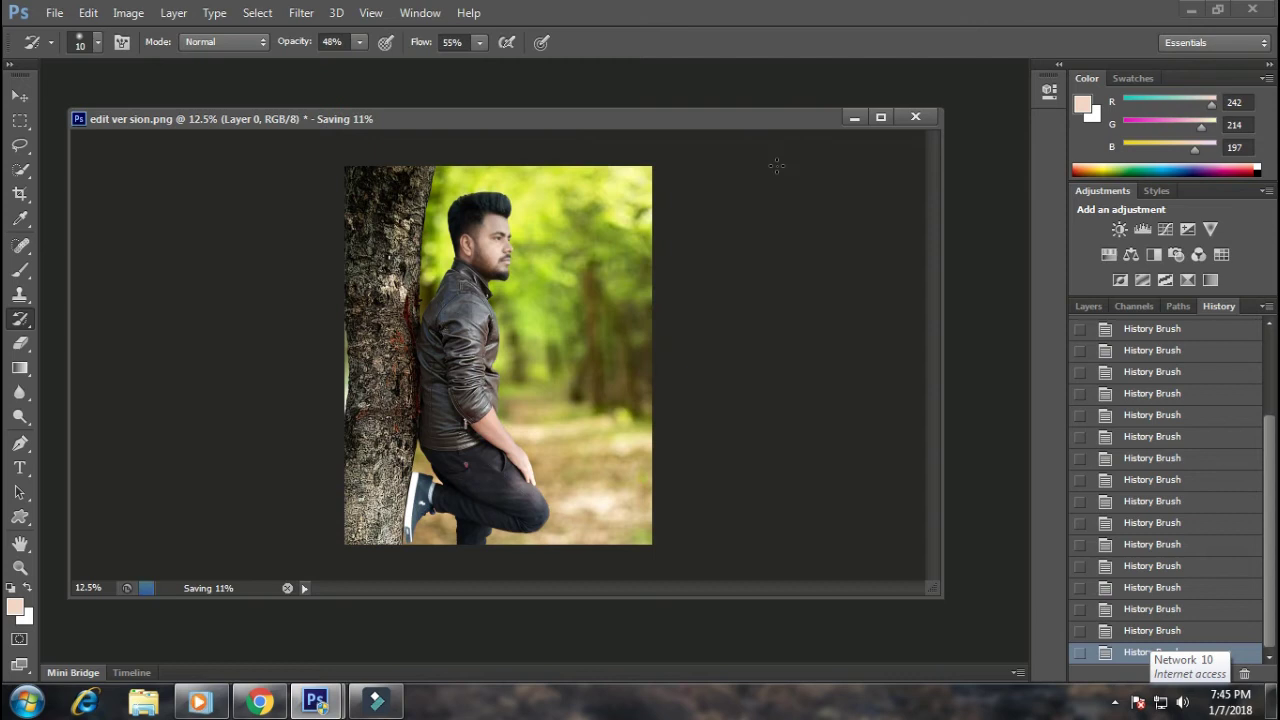
Step: Close the original without saving and reopen master edit.jpg
left_click(925, 114)
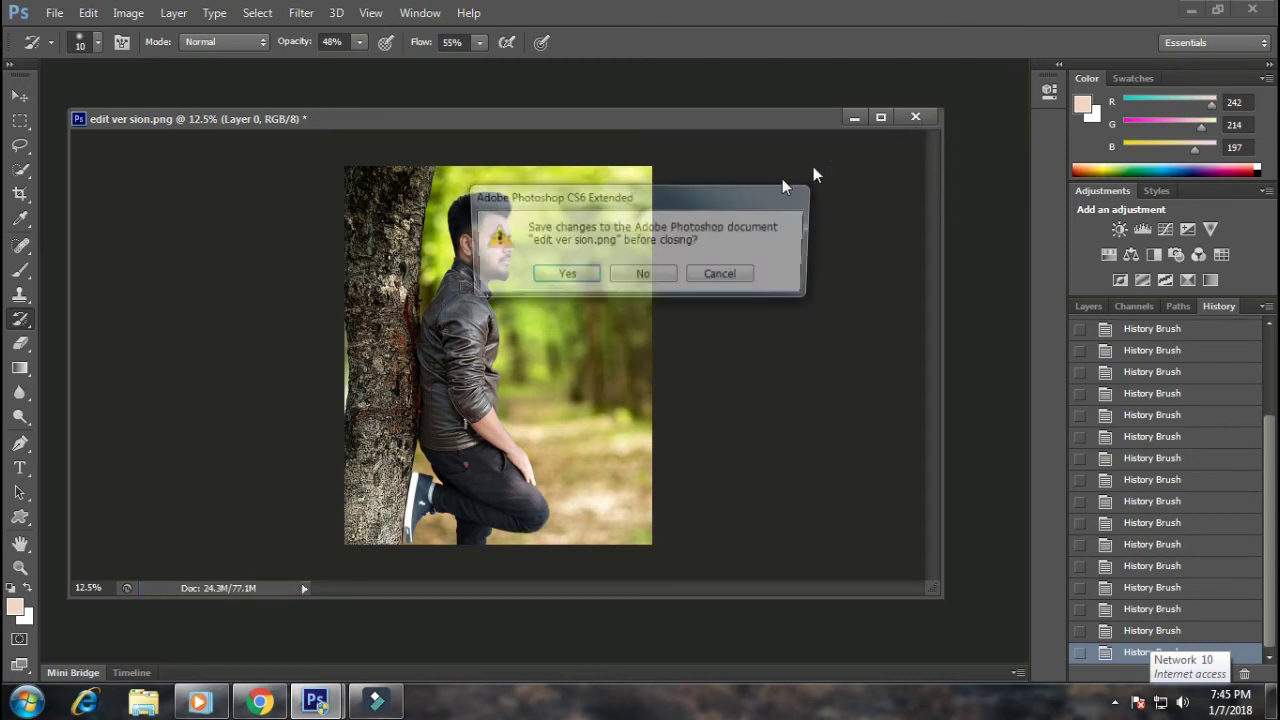
left_click(646, 280)
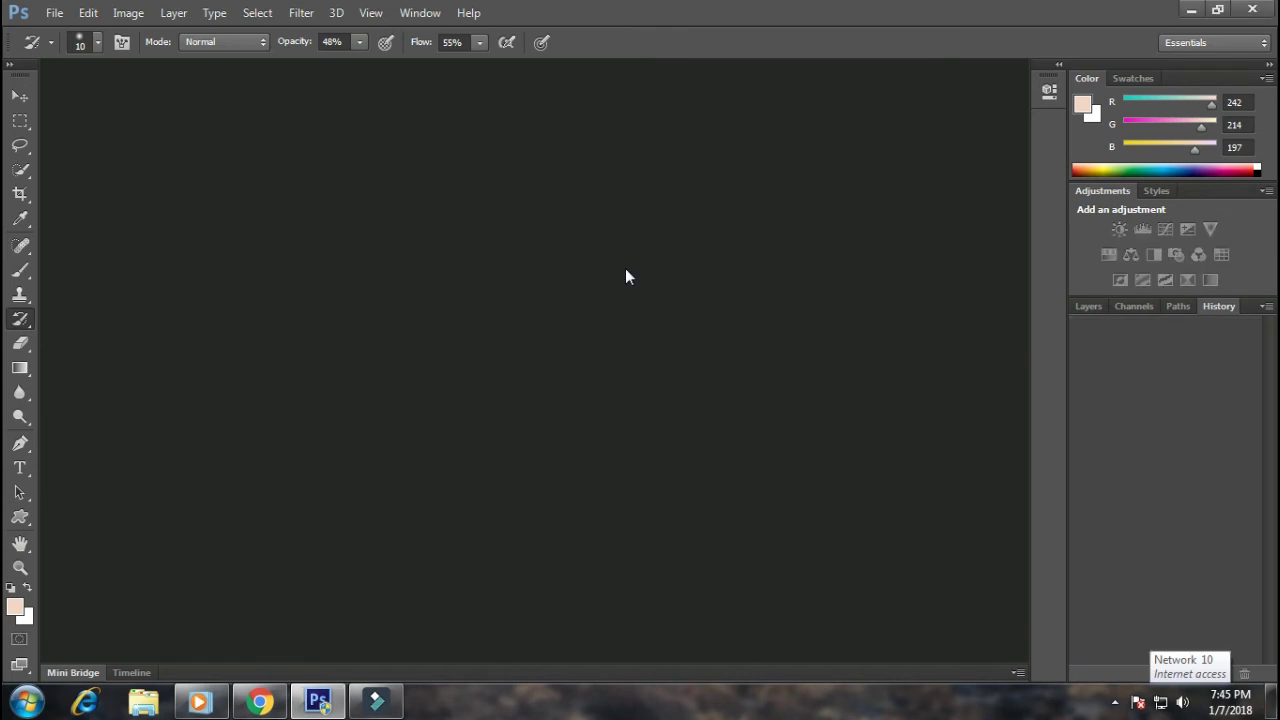
double_click(625, 268)
double_click(949, 135)
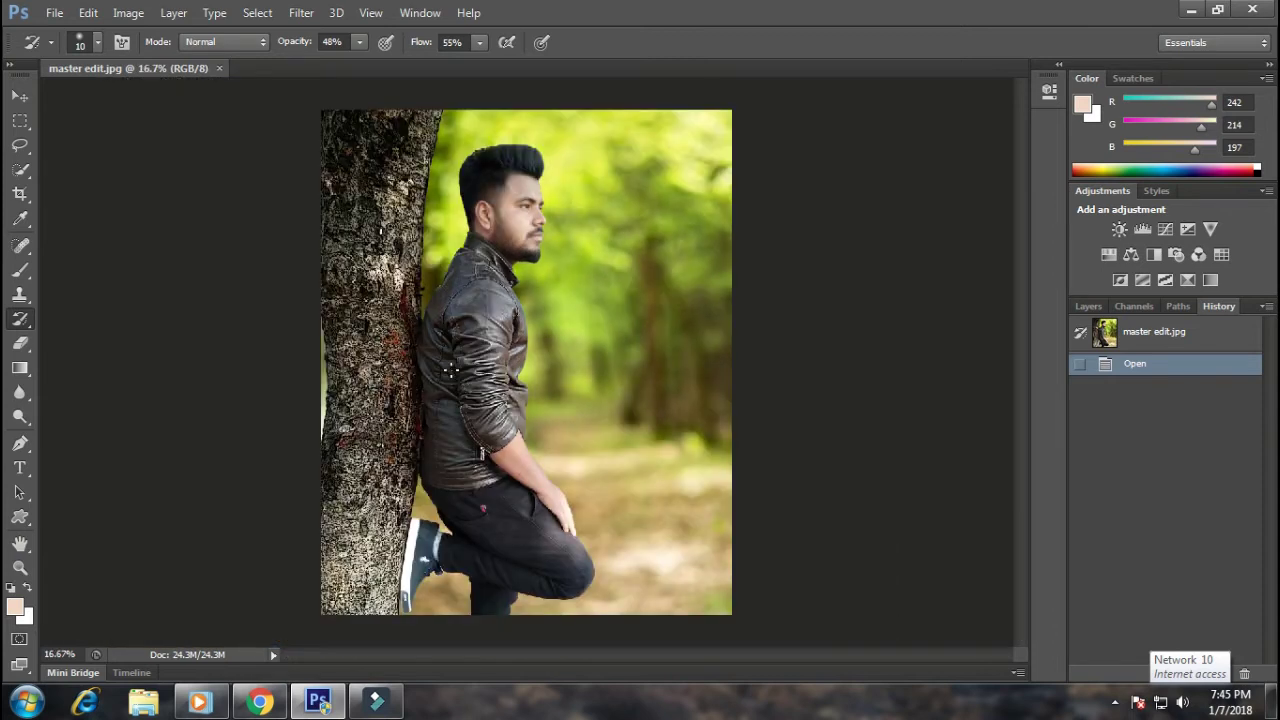
left_click_drag(450, 370, 452, 200)
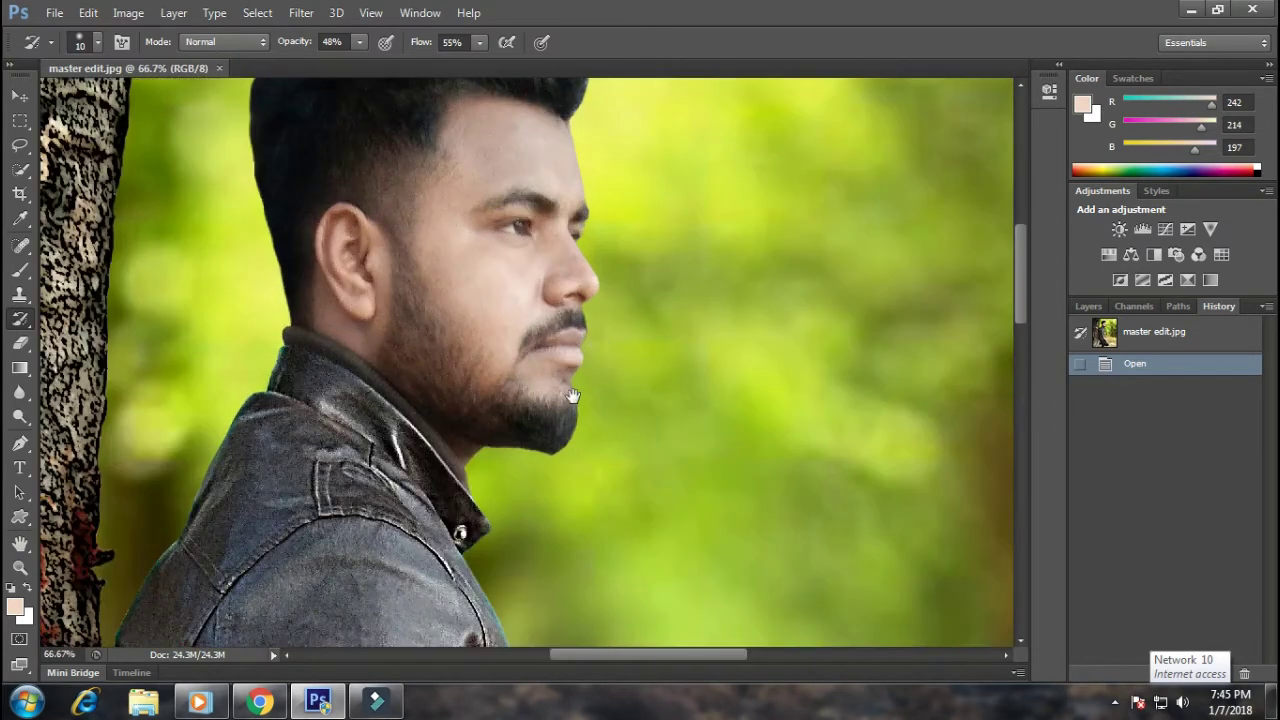
scroll(572, 396, "up", 1)
scroll(634, 460, "up", 1)
scroll(566, 351, "up", 1)
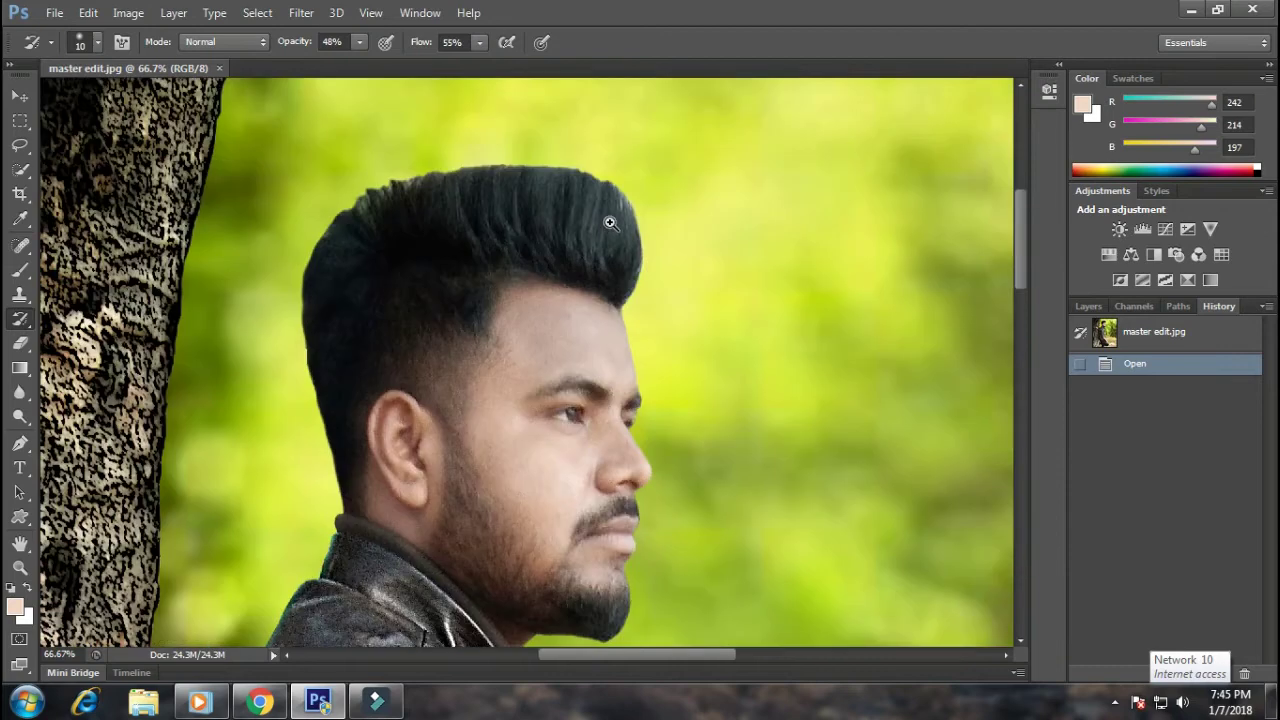
scroll(610, 222, "down", 1)
scroll(610, 222, "down", 3)
scroll(610, 222, "down", 1)
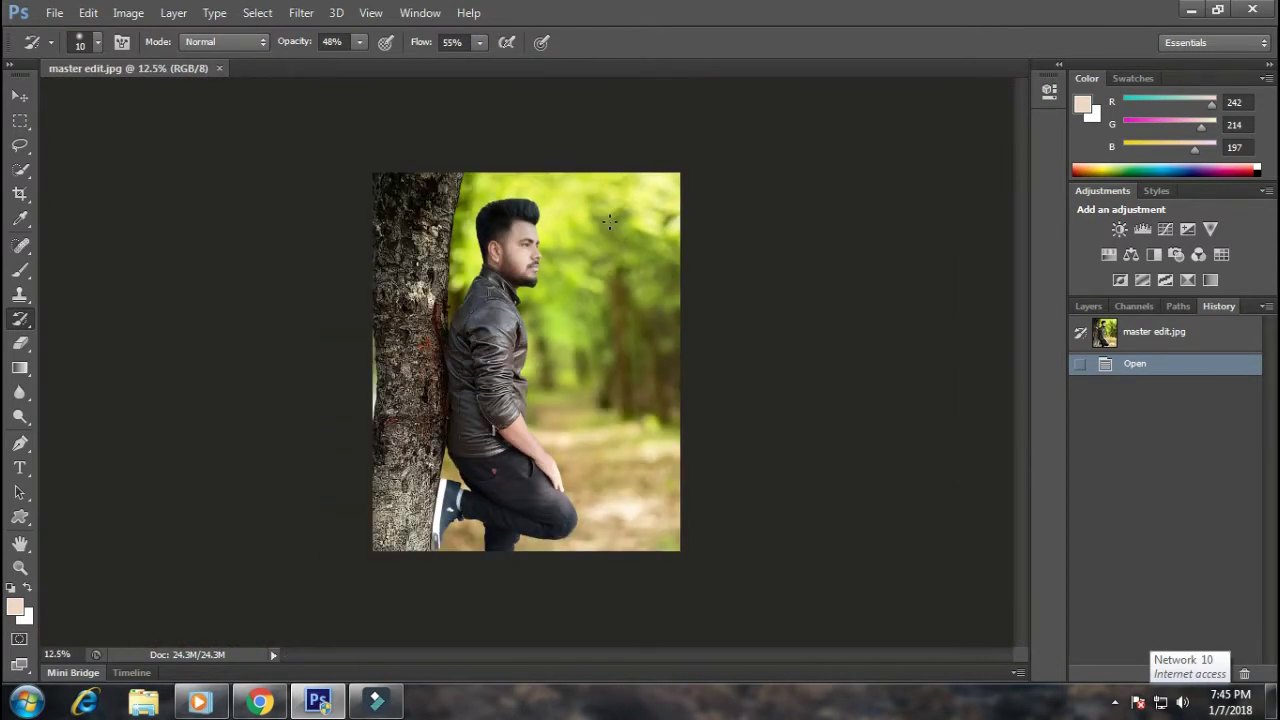
Step: Apply a Lens Correction custom vignette of amount -38 to darken the photo's edges
left_click(301, 12)
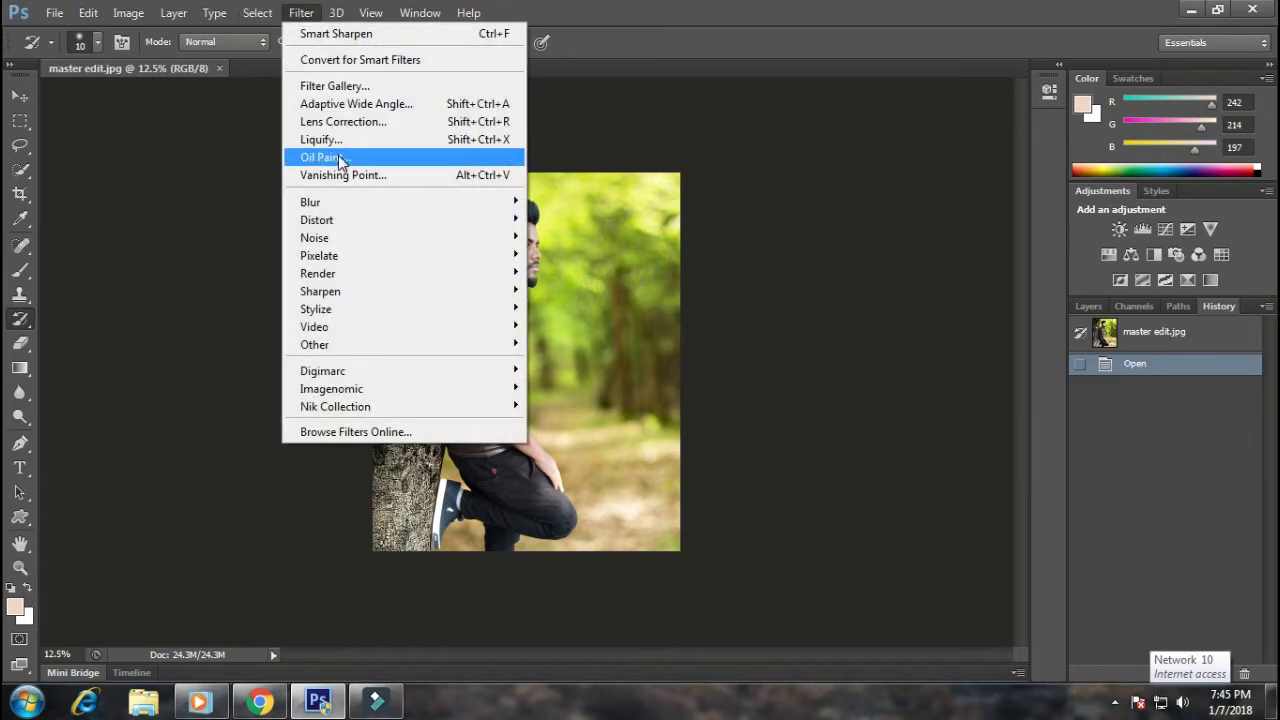
left_click(343, 122)
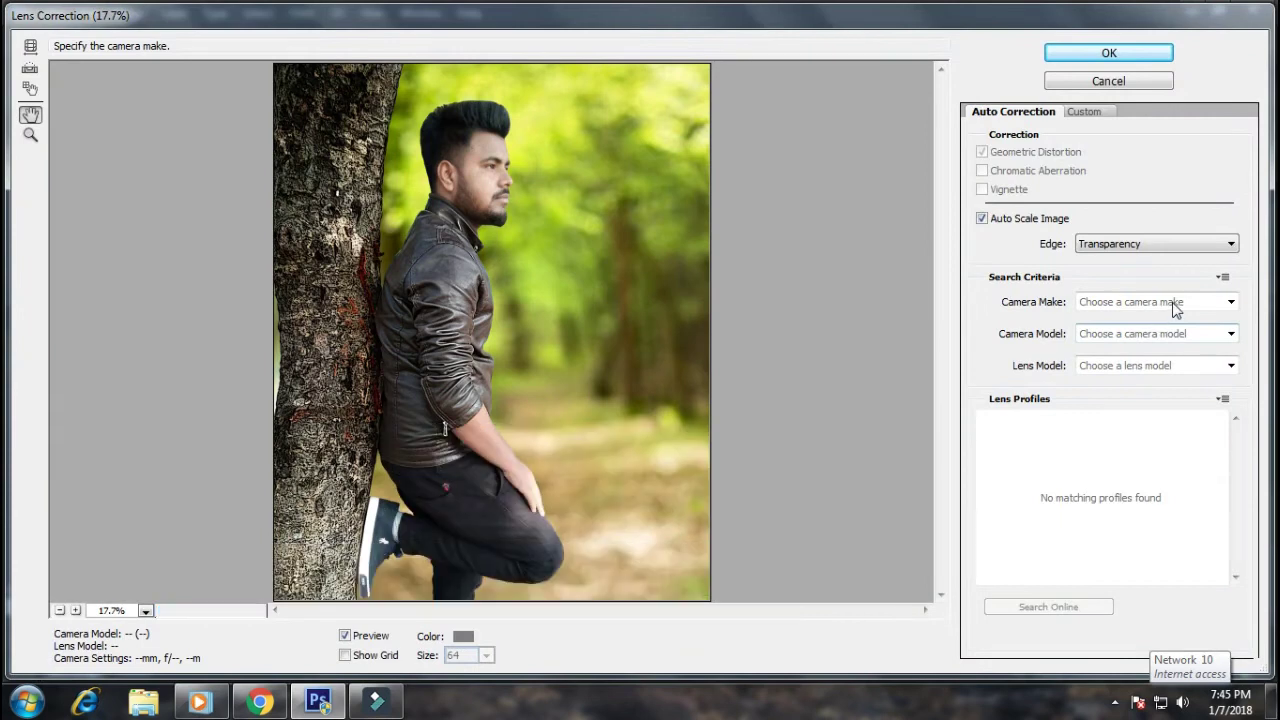
left_click(1090, 112)
mouse_move(1109, 396)
left_mouse_down()
mouse_move(1055, 398)
mouse_move(1066, 400)
left_mouse_up()
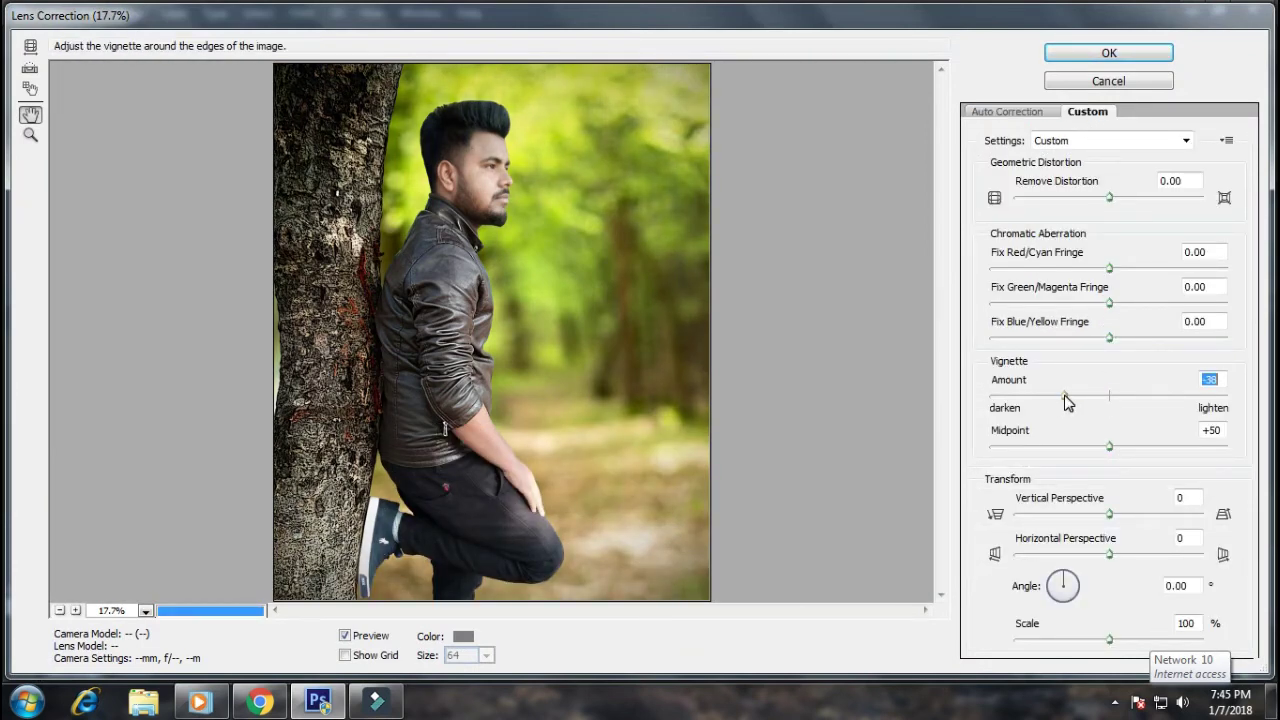
left_click(1127, 55)
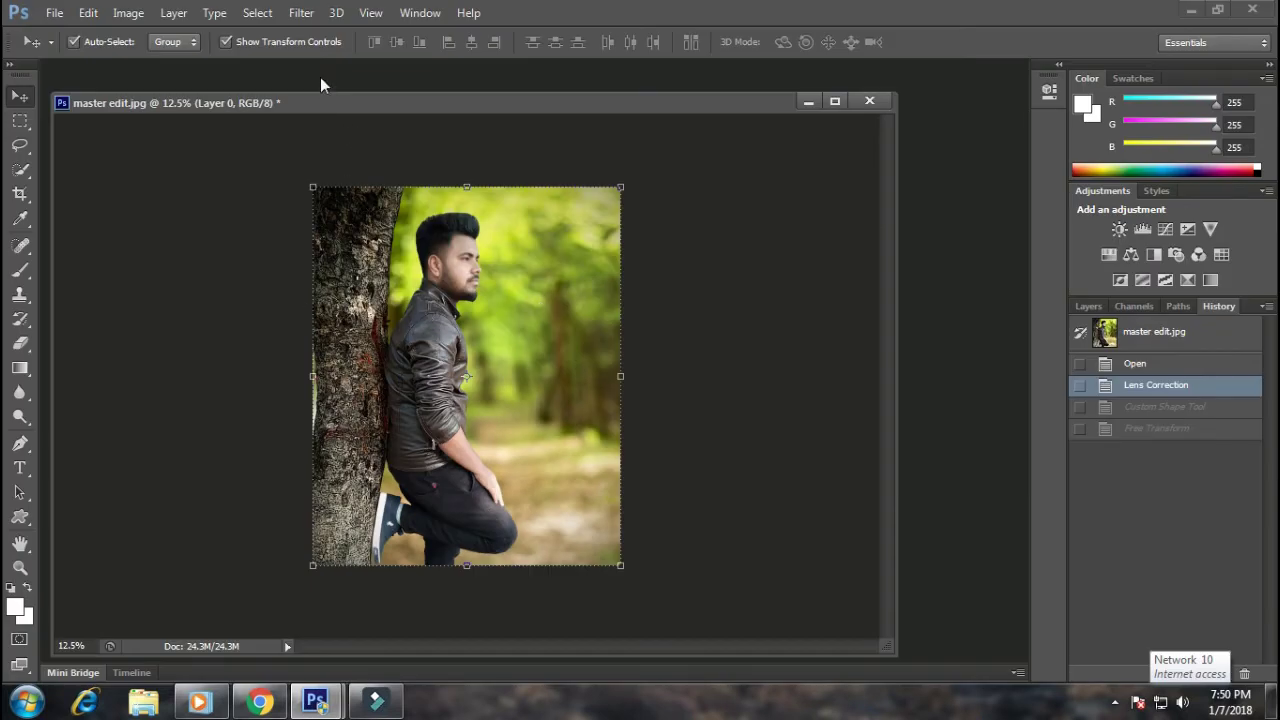
Step: Raise the photo's saturation by +22 with Hue/Saturation to make the greens more vivid
key("ctrl+u")
mouse_move(966, 604)
left_mouse_down()
mouse_move(942, 608)
mouse_move(947, 617)
left_mouse_up()
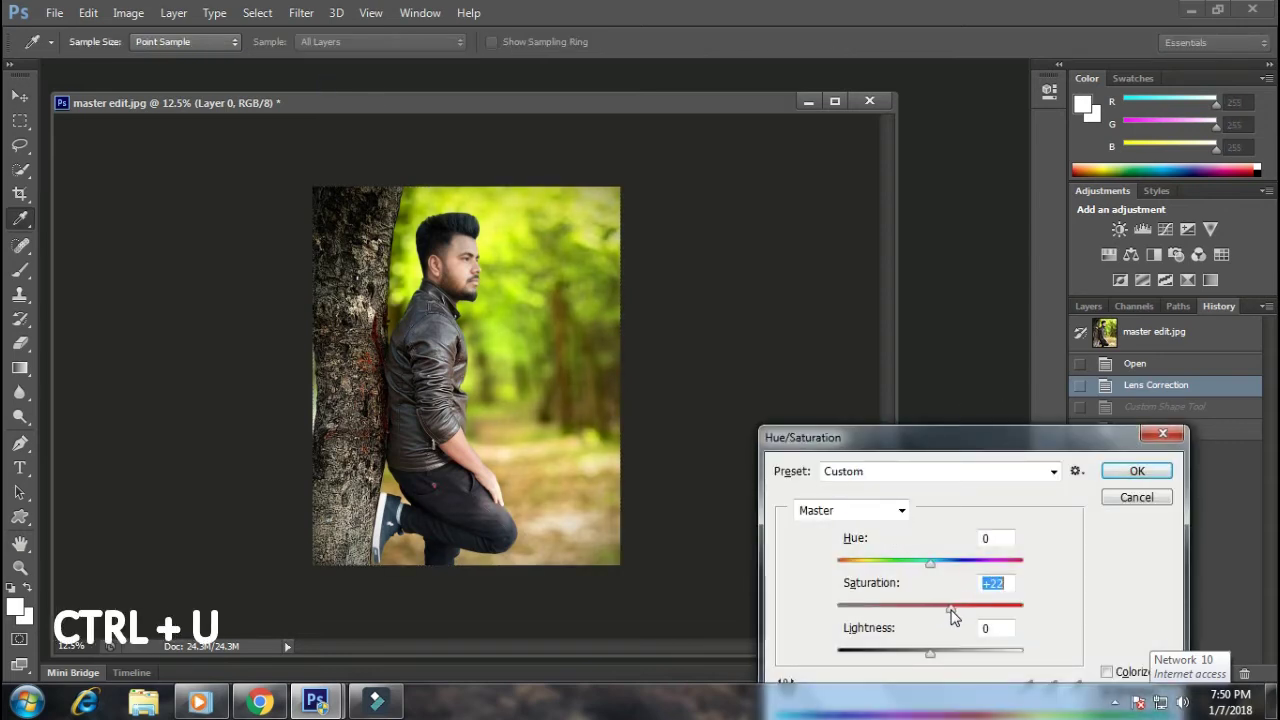
left_click(1137, 471)
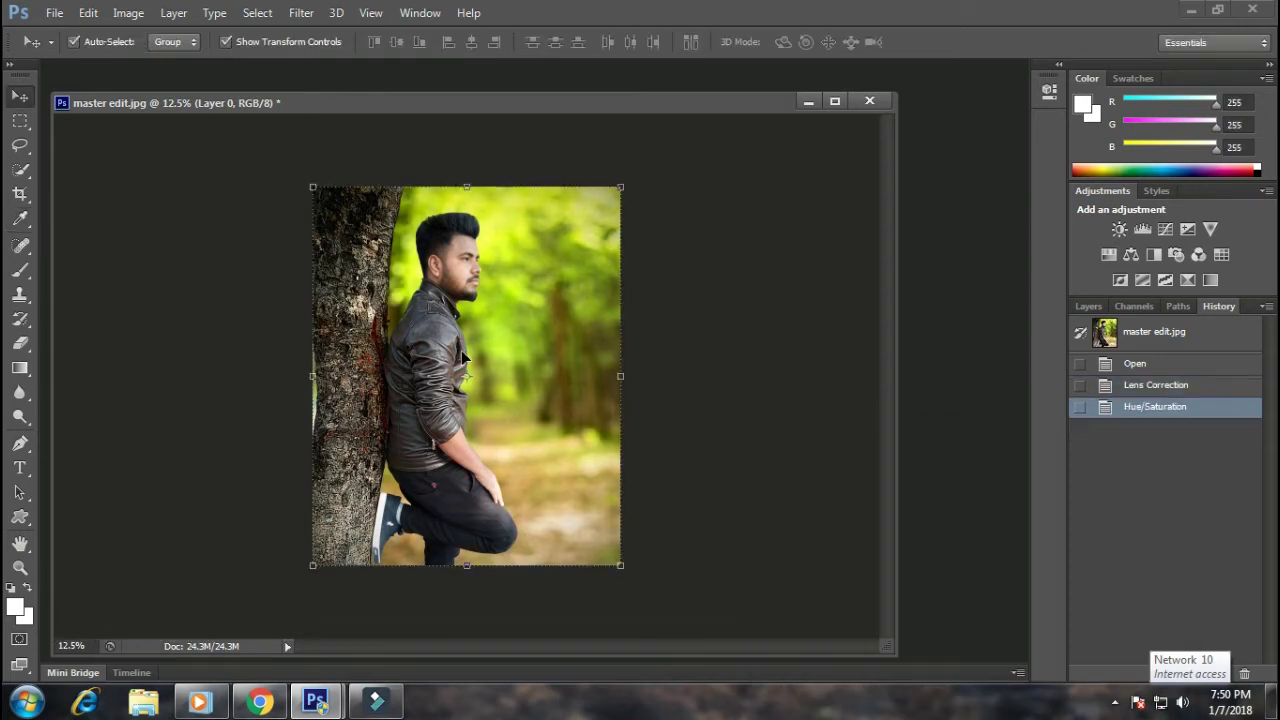
scroll(486, 337, "up", 2)
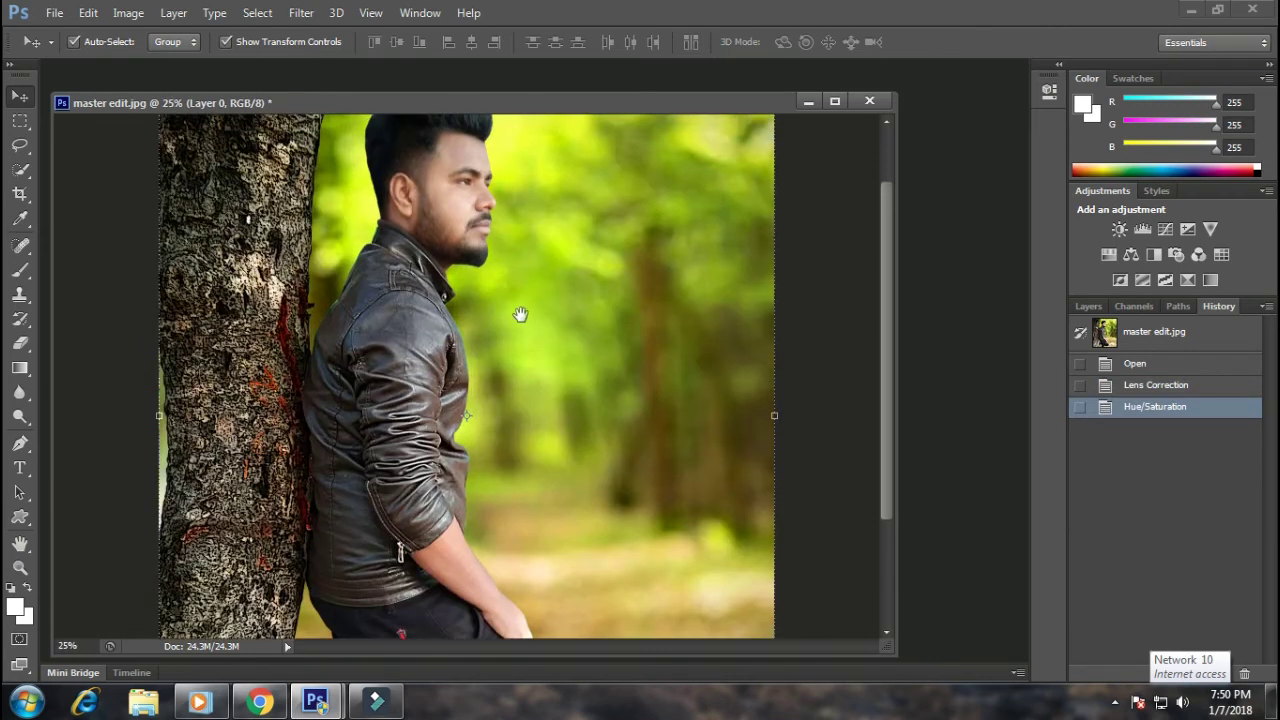
scroll(543, 311, "down", 2)
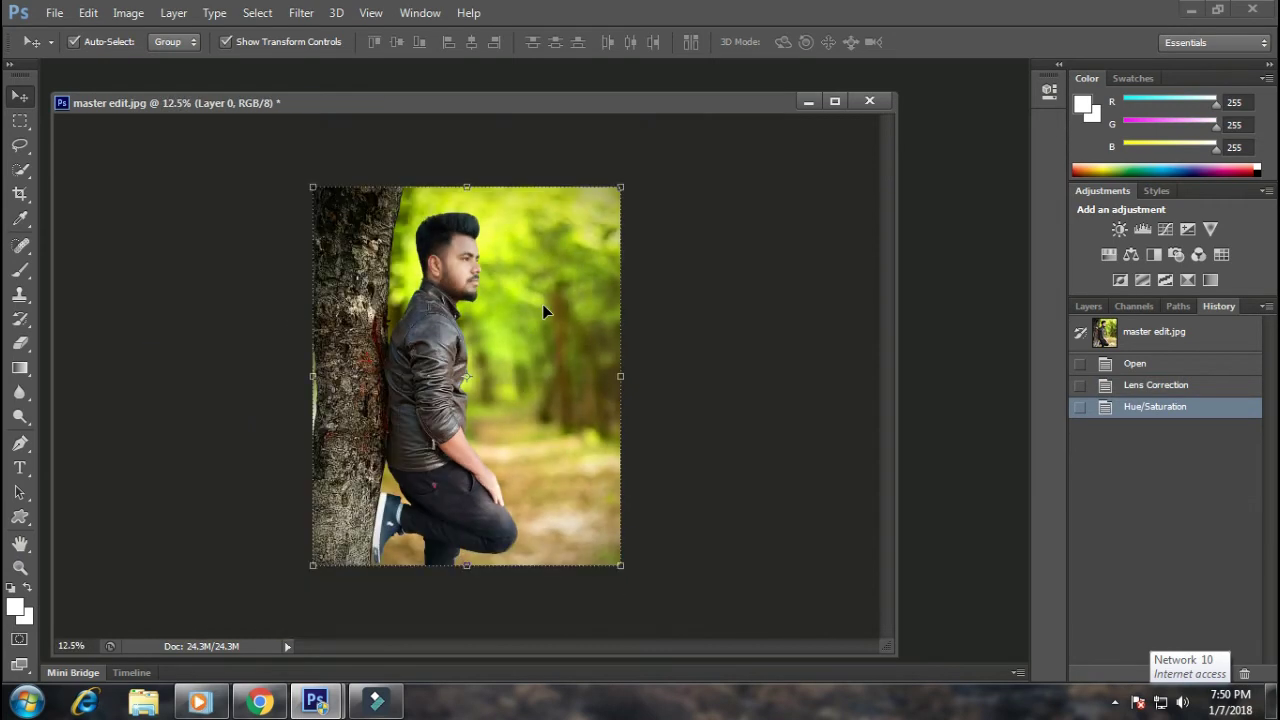
Step: Create a white text box right of the man's arm with 150 pt font size
left_click(20, 470)
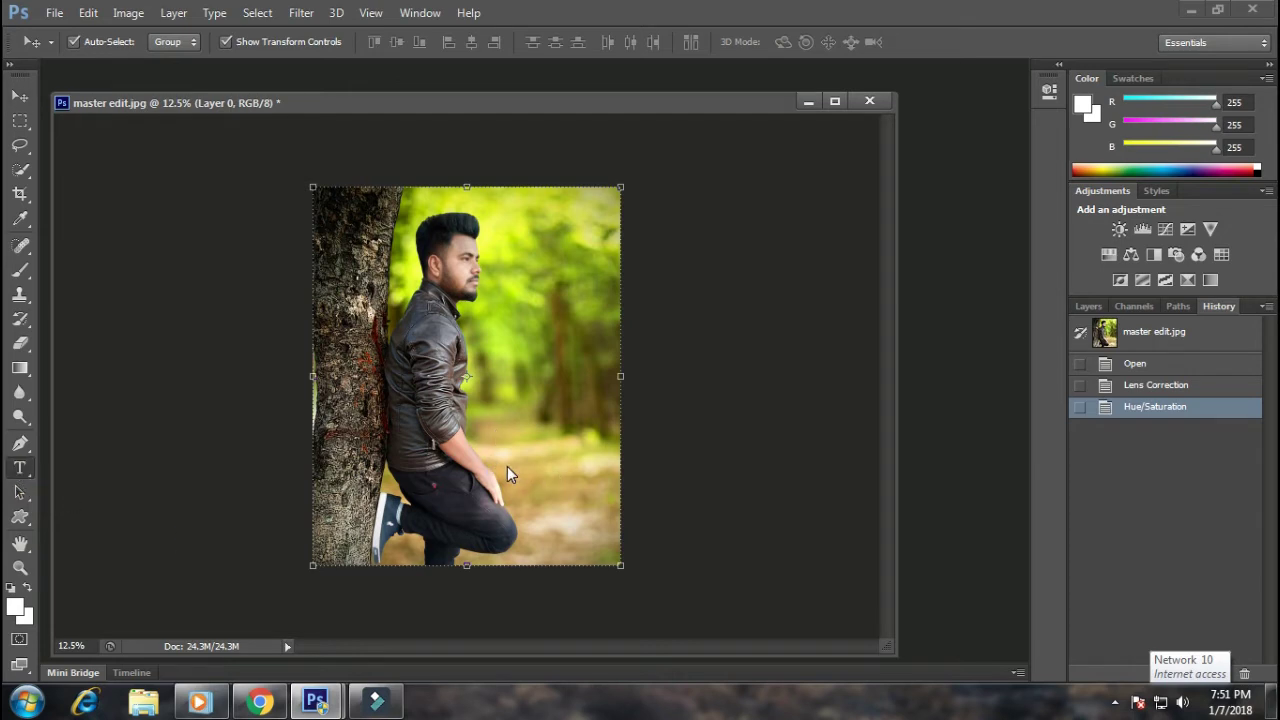
left_click(571, 494, "ctrl")
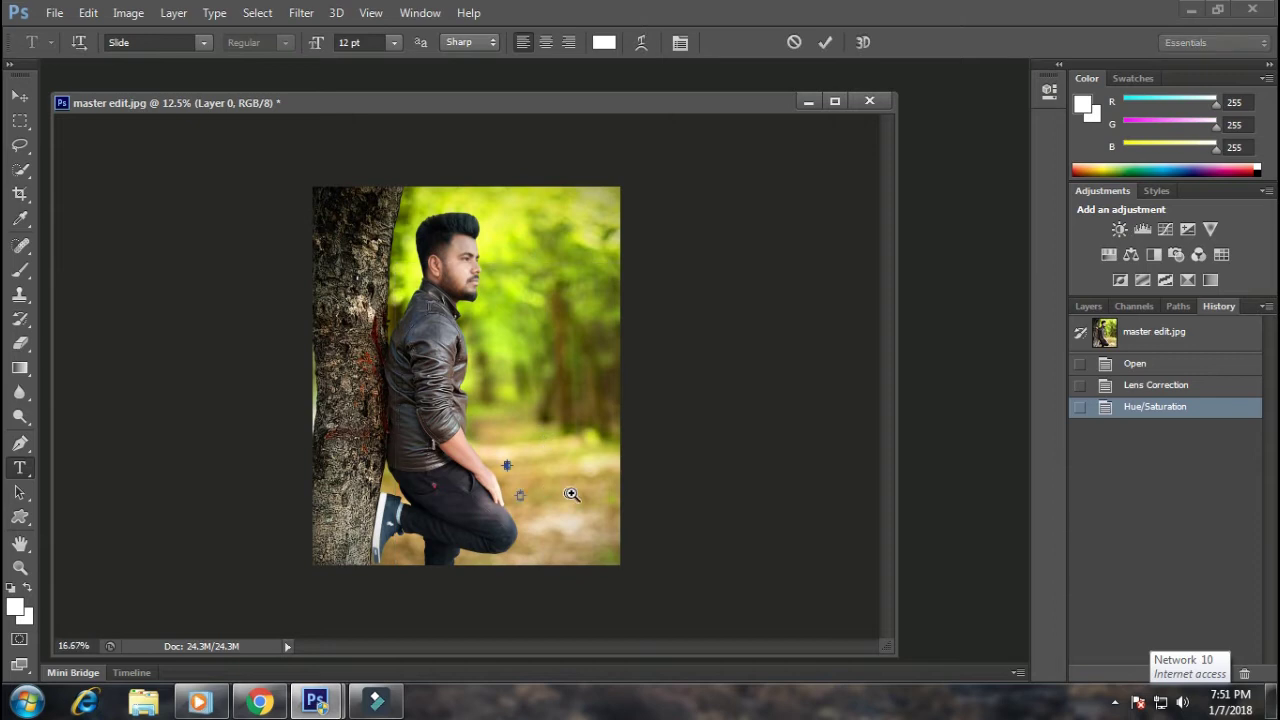
left_click(1136, 386)
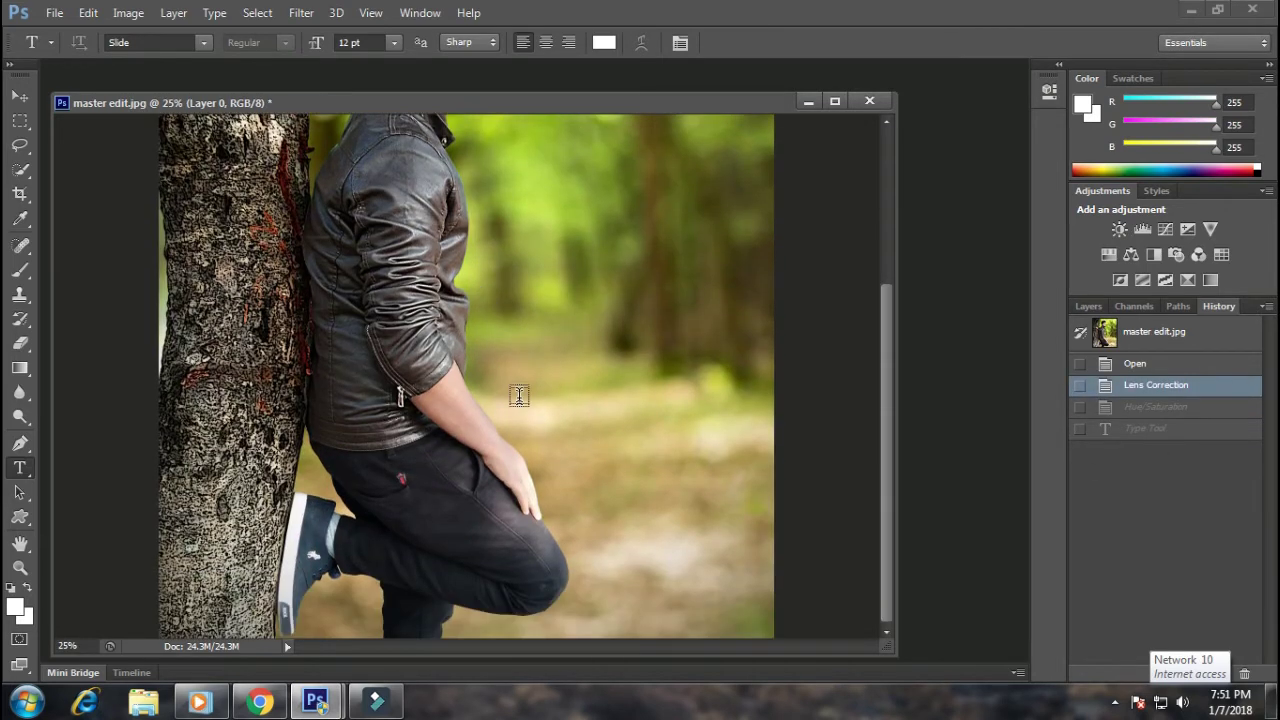
left_click_drag(508, 369, 748, 427)
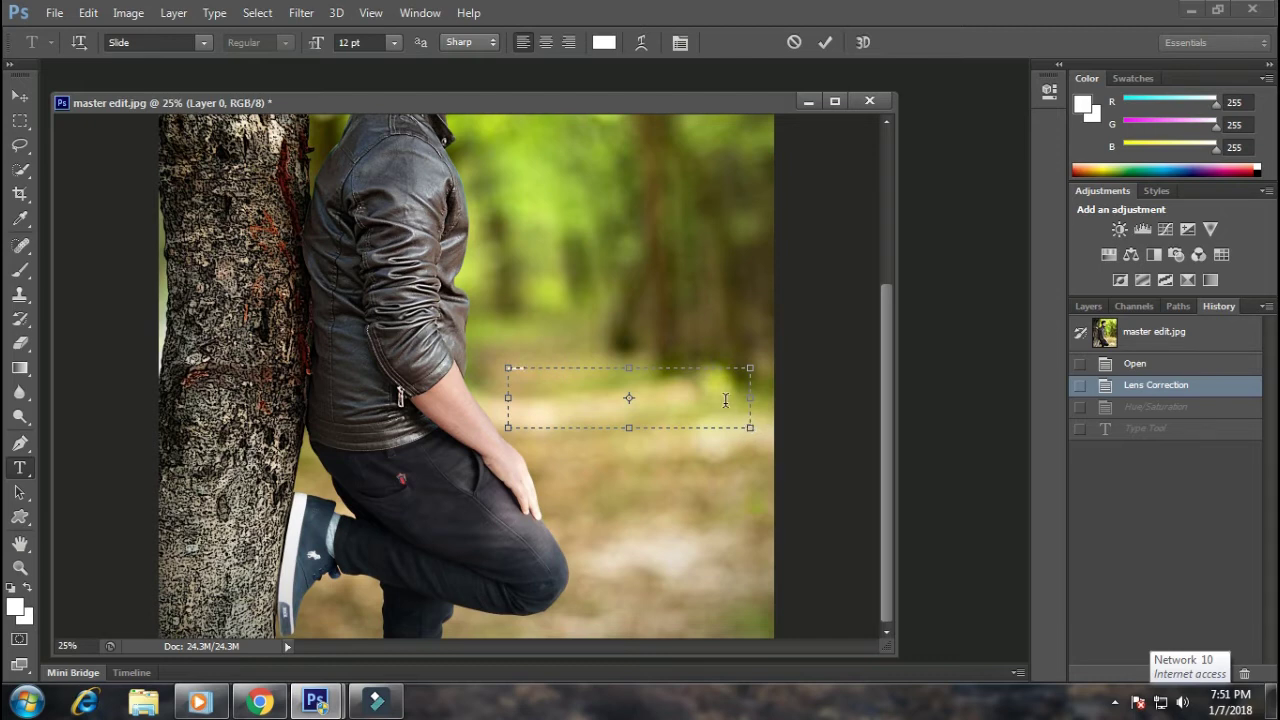
left_click(358, 39)
type("150")
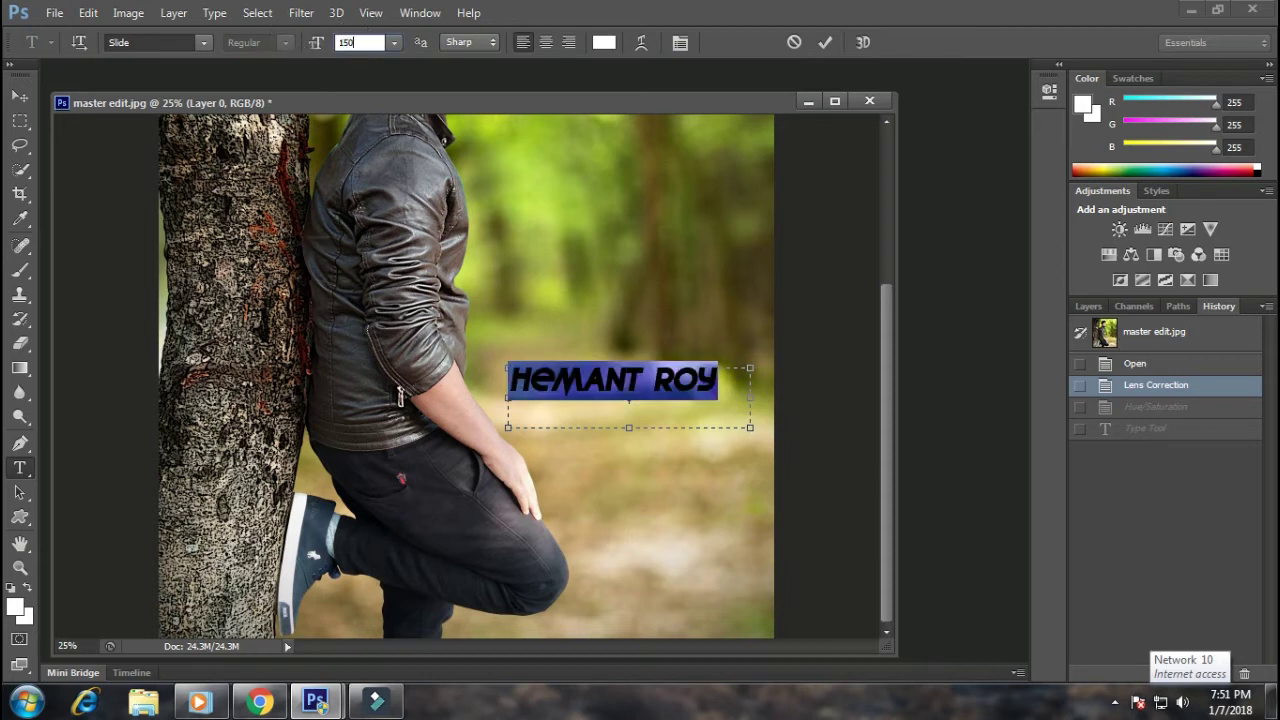
left_click(578, 380)
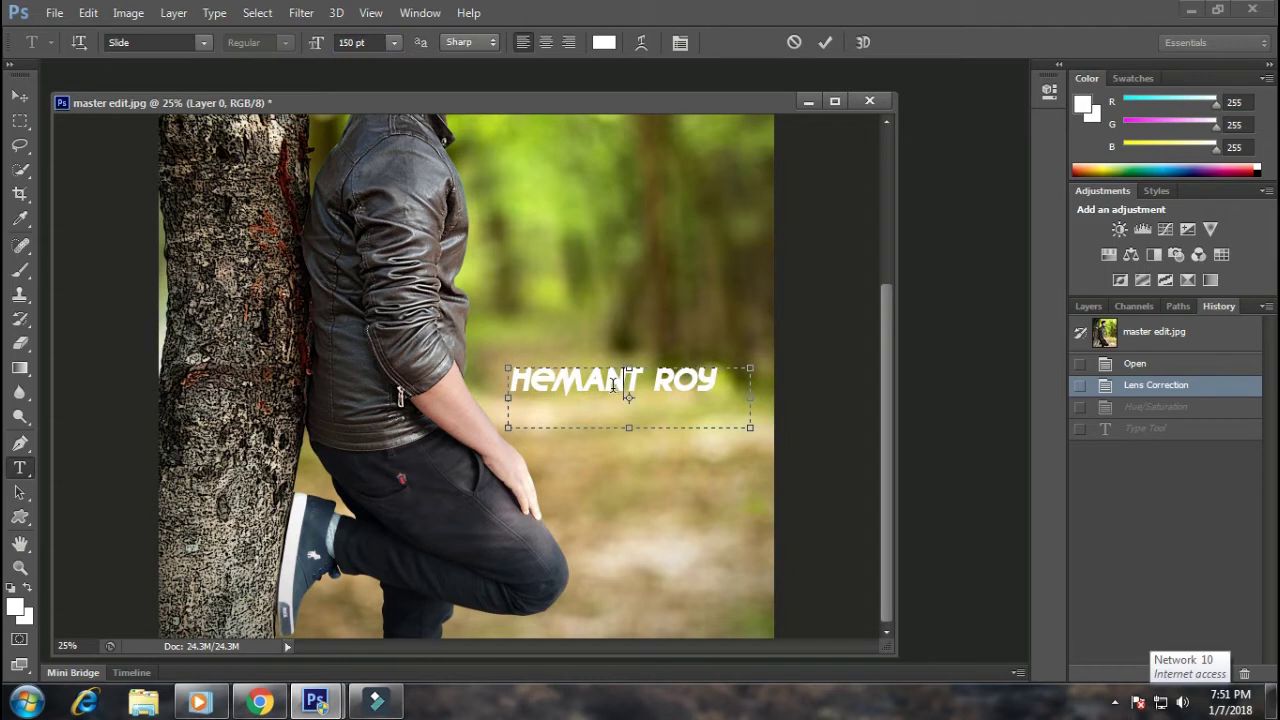
Step: Retype the first name's middle letters in lowercase and move the title onto the left tree trunk
left_click_drag(605, 380, 534, 385)
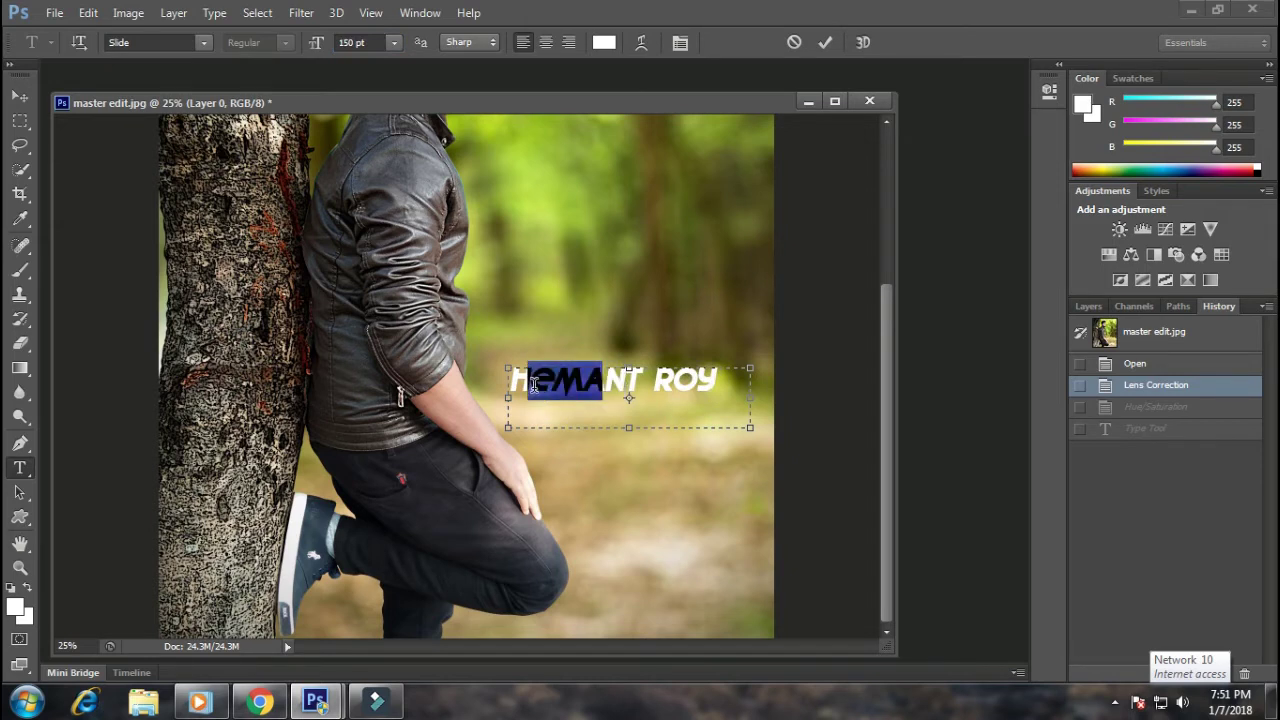
type("ema")
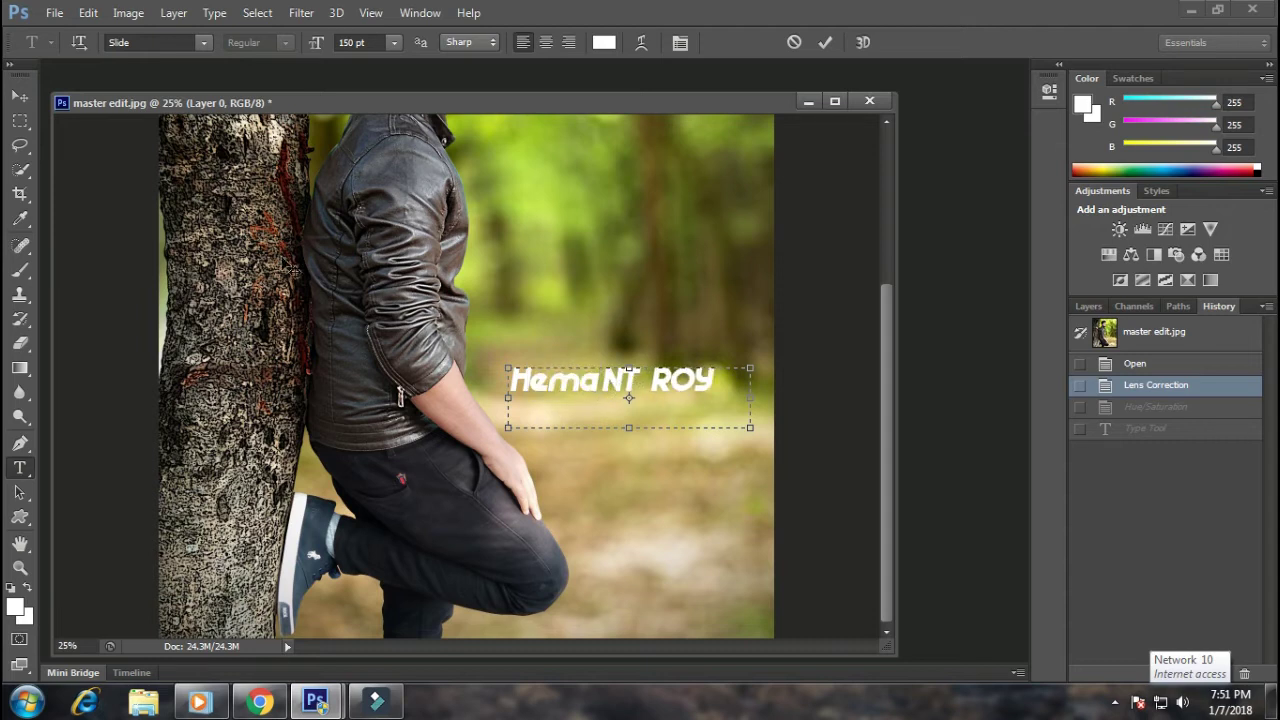
left_click(20, 96)
key("ctrl+minus")
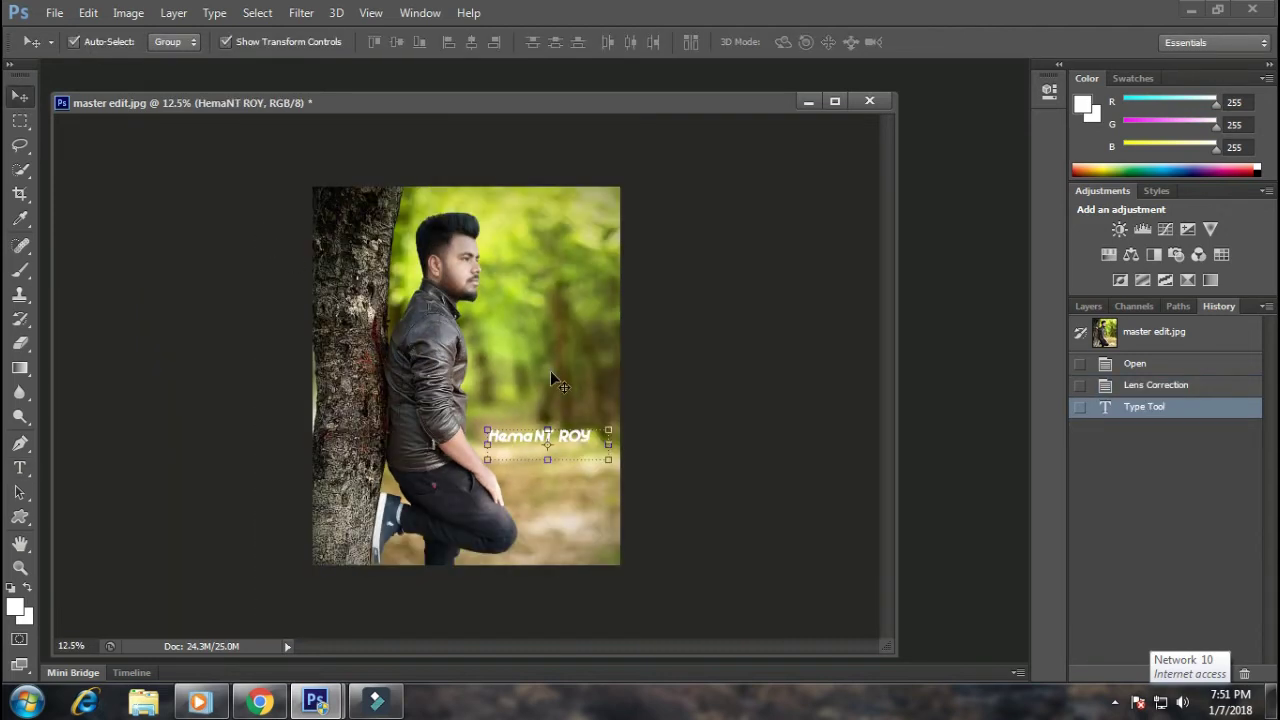
mouse_move(577, 459)
left_mouse_down()
mouse_move(577, 475)
mouse_move(565, 340)
mouse_move(575, 262)
mouse_move(556, 355)
mouse_move(406, 345)
mouse_move(407, 363)
left_mouse_up()
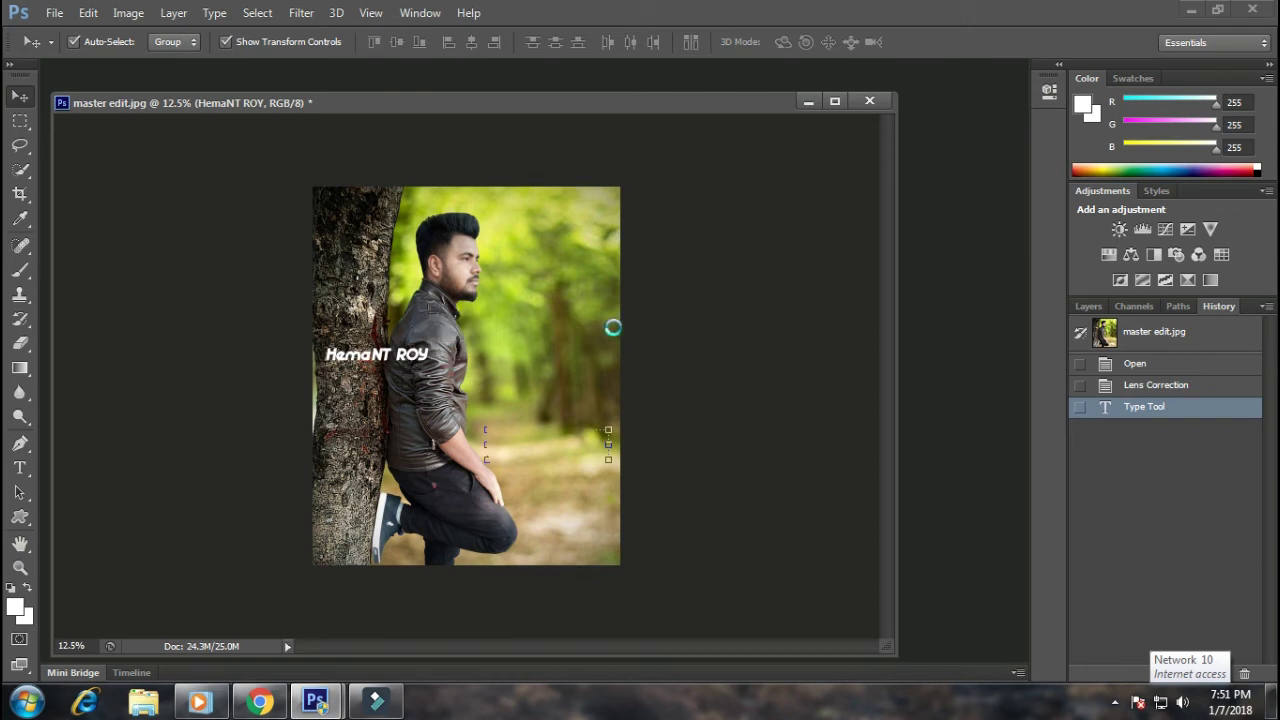
Step: Open abcd.png from the EDIT TOOLS folder on drive E
key("ctrl+o")
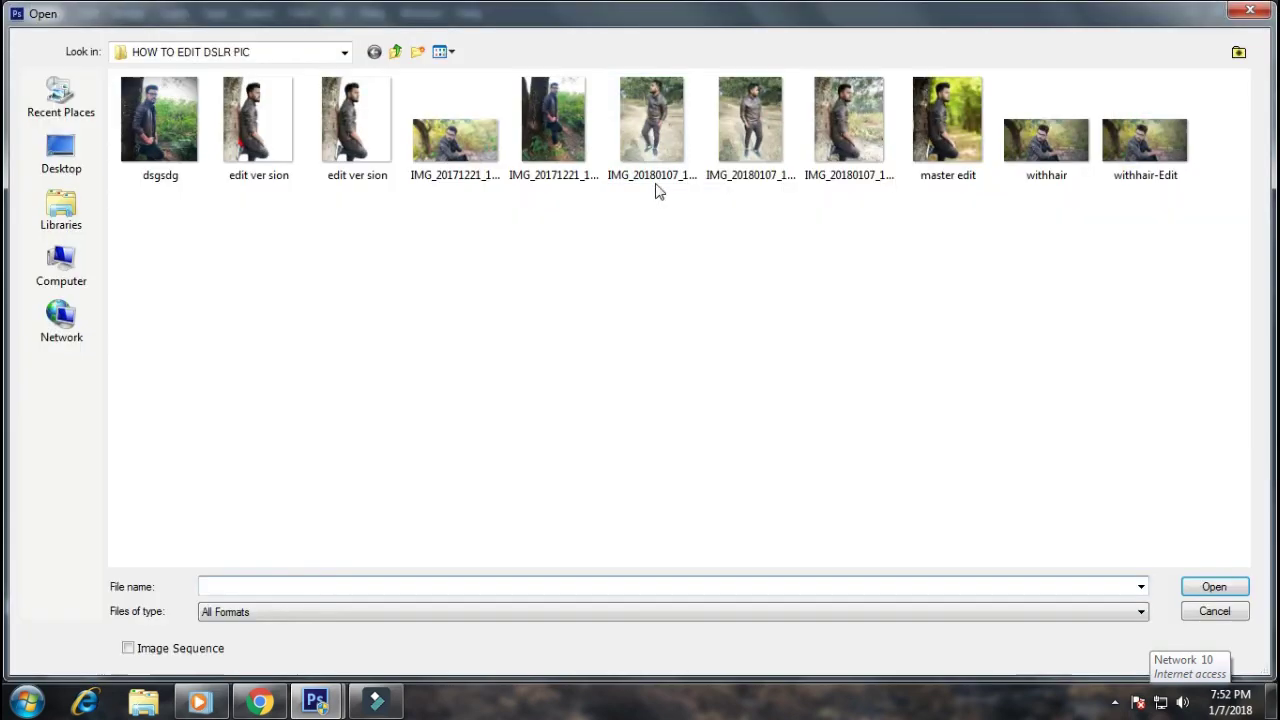
left_click(345, 52)
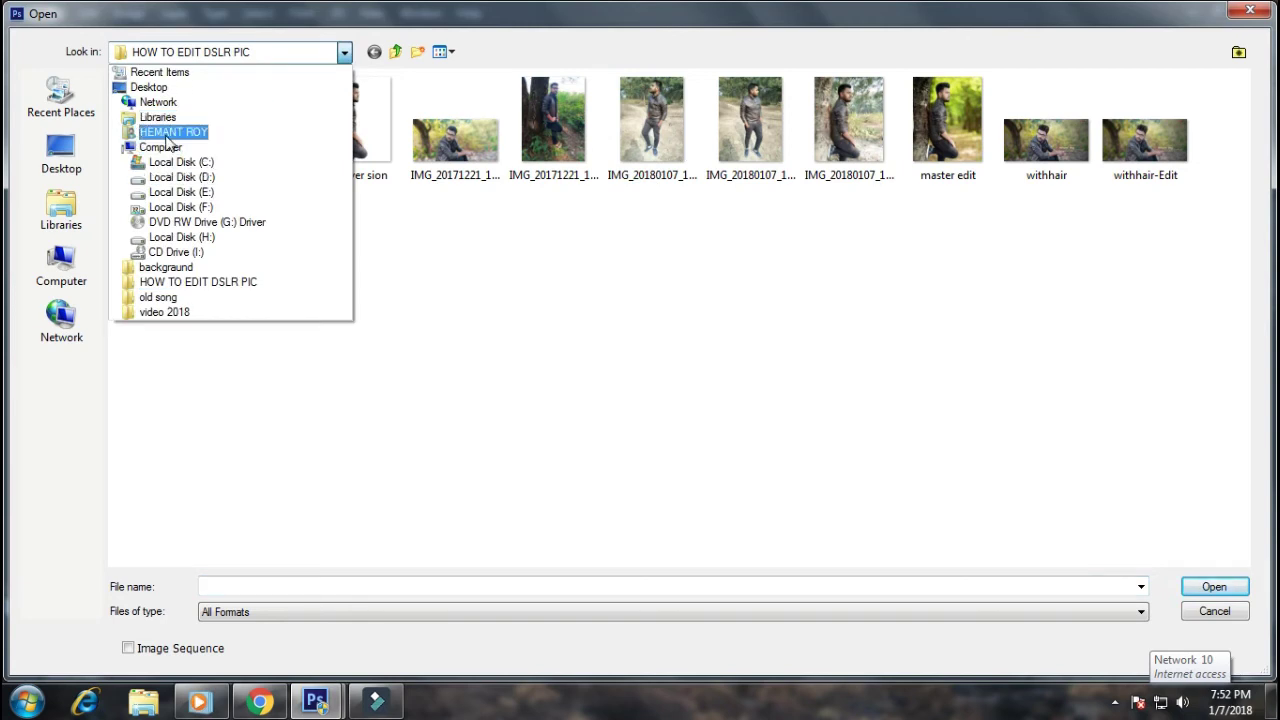
left_click(172, 132)
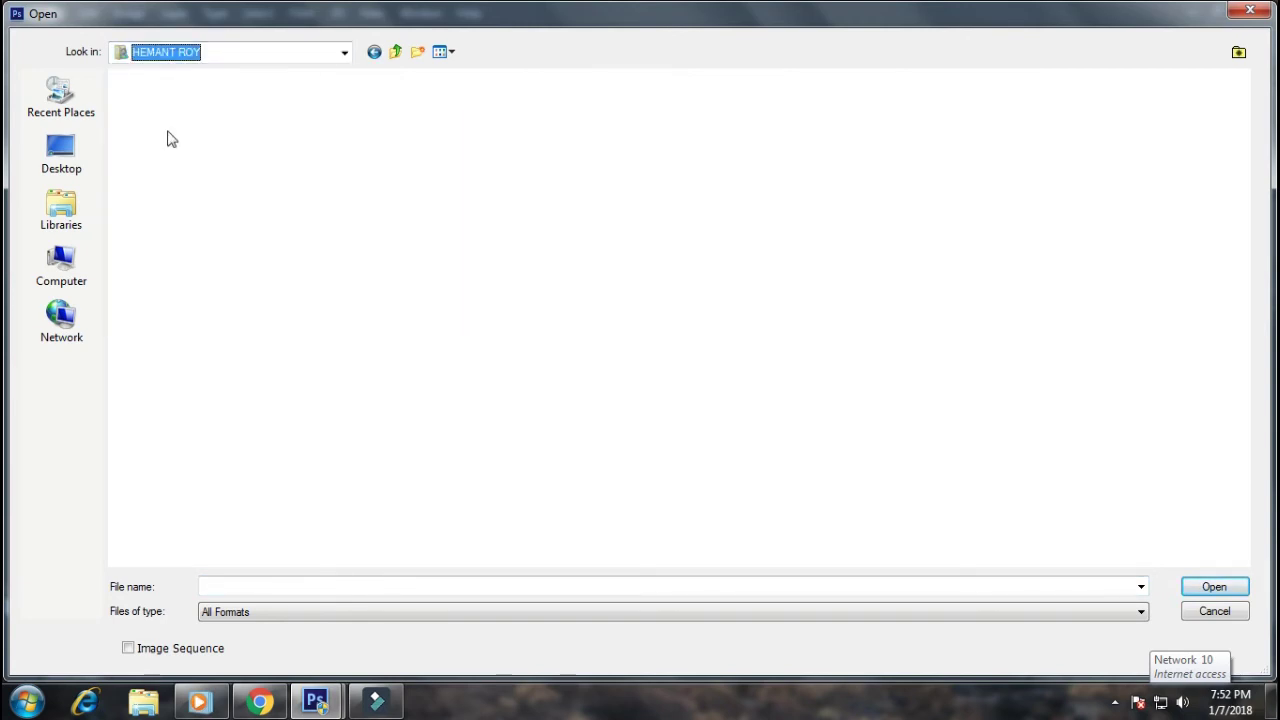
left_click(345, 52)
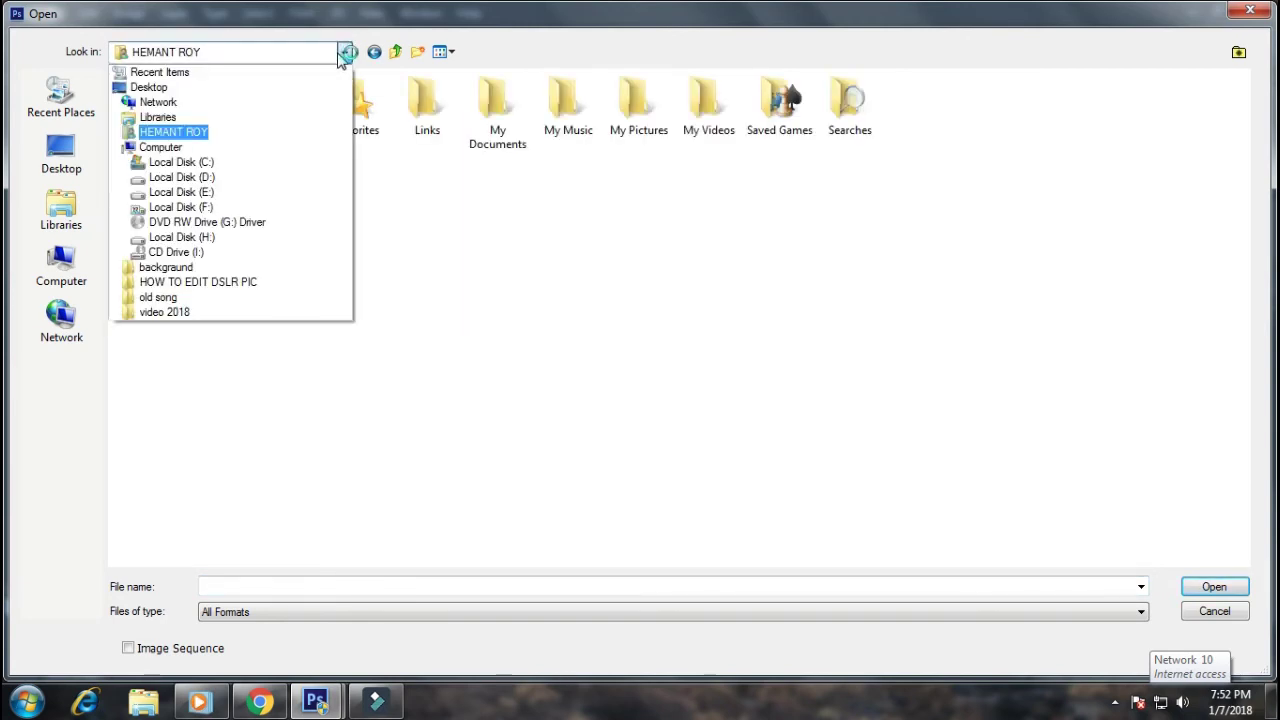
left_click(200, 192)
left_click(185, 120)
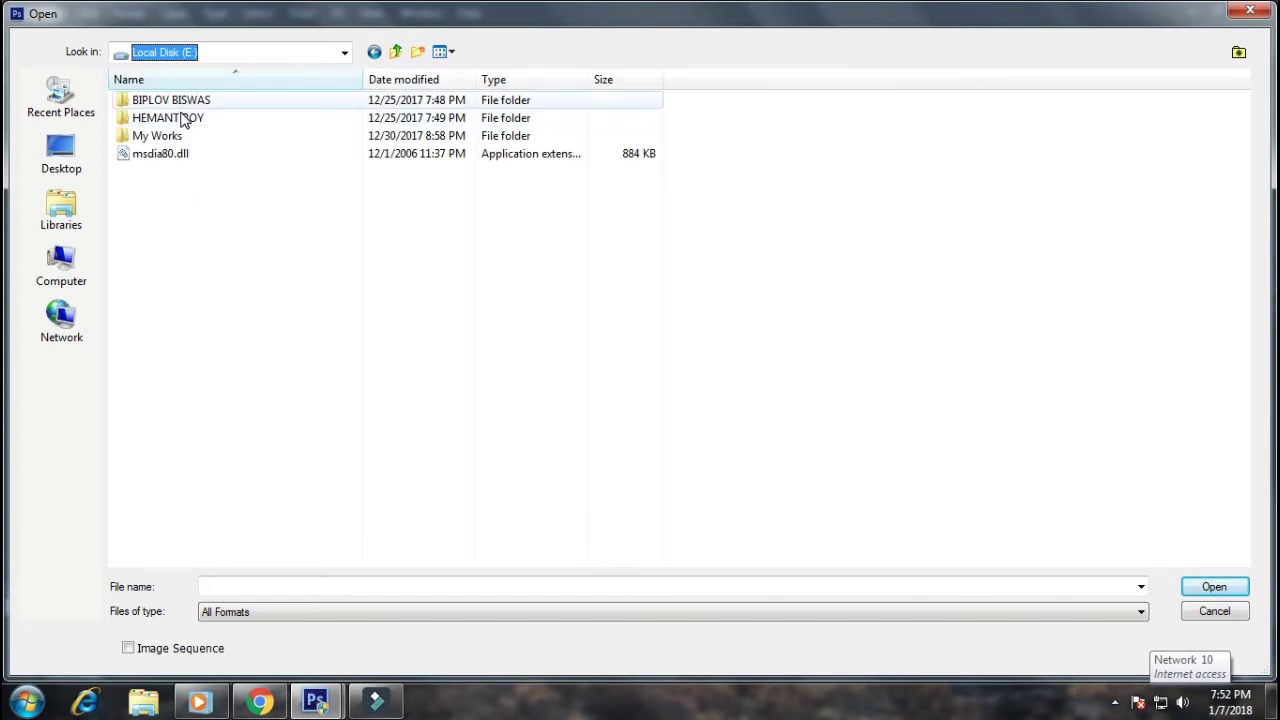
double_click(183, 120)
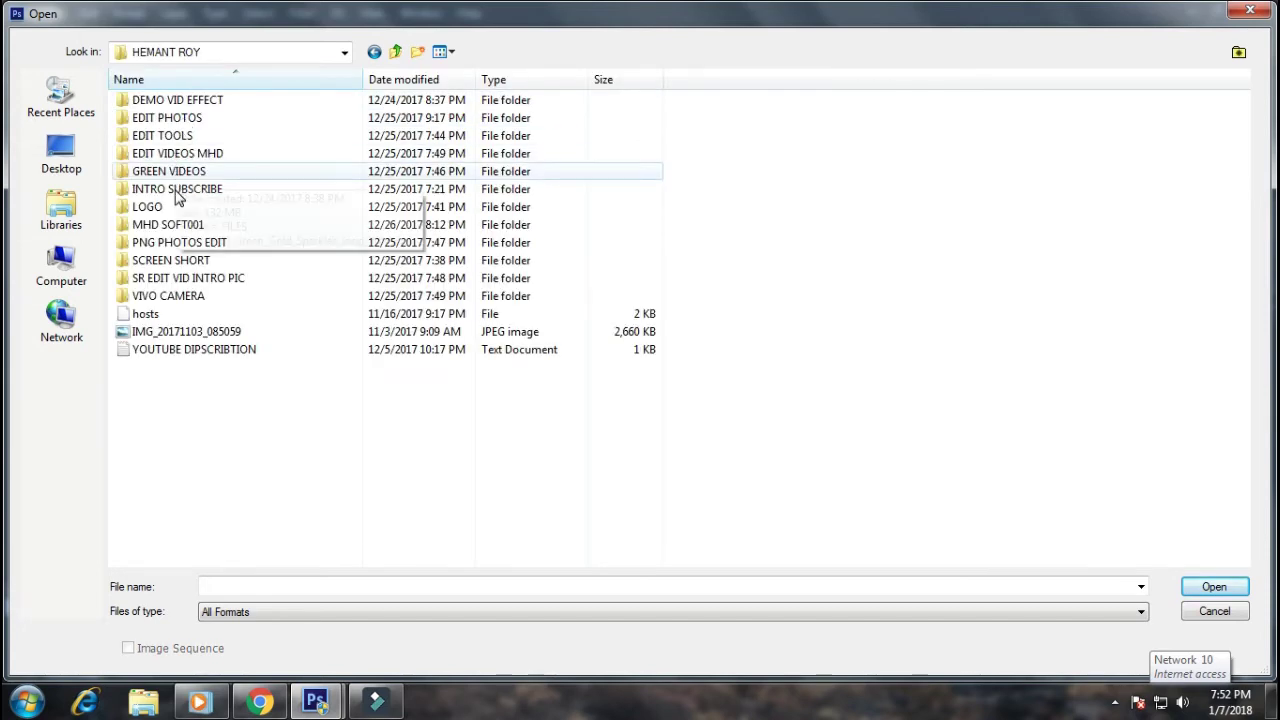
left_click(172, 138)
double_click(172, 138)
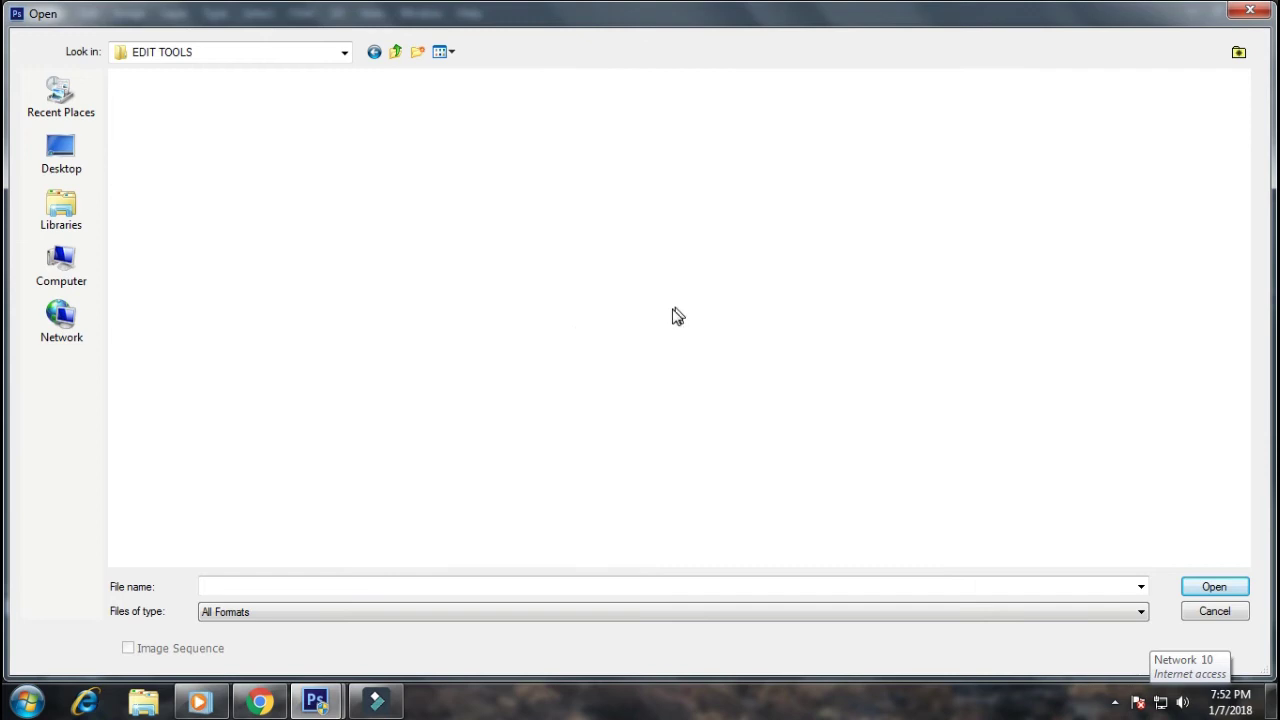
left_click(1143, 418)
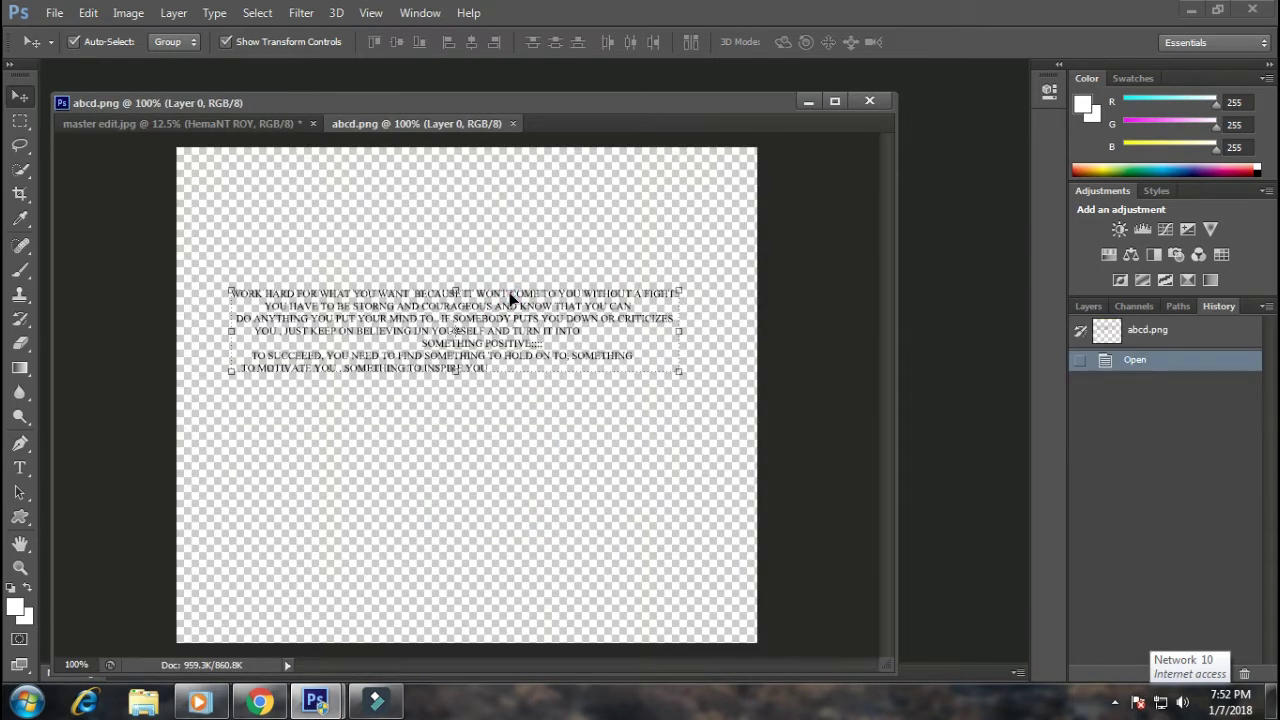
Step: Copy the abcd.png quote text layer onto the portrait and close abcd.png
left_click_drag(500, 125, 737, 377)
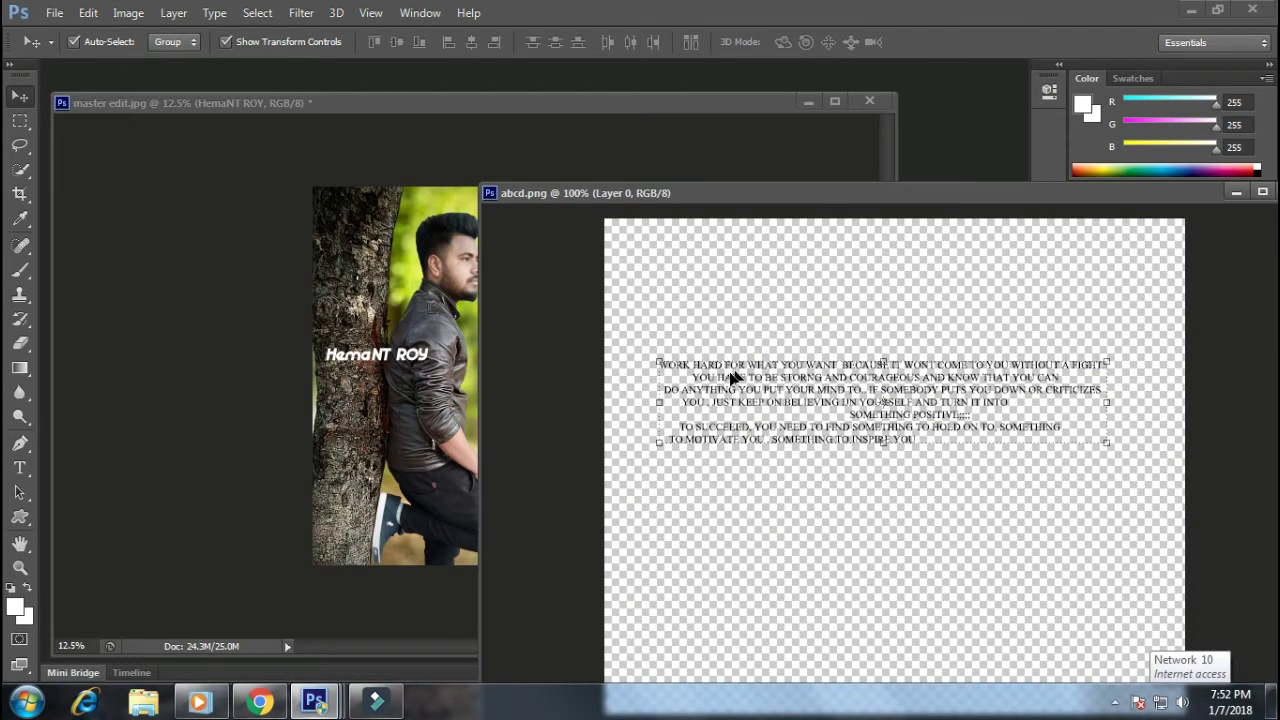
left_click(420, 358)
left_click(889, 400)
left_click_drag(868, 386, 627, 371)
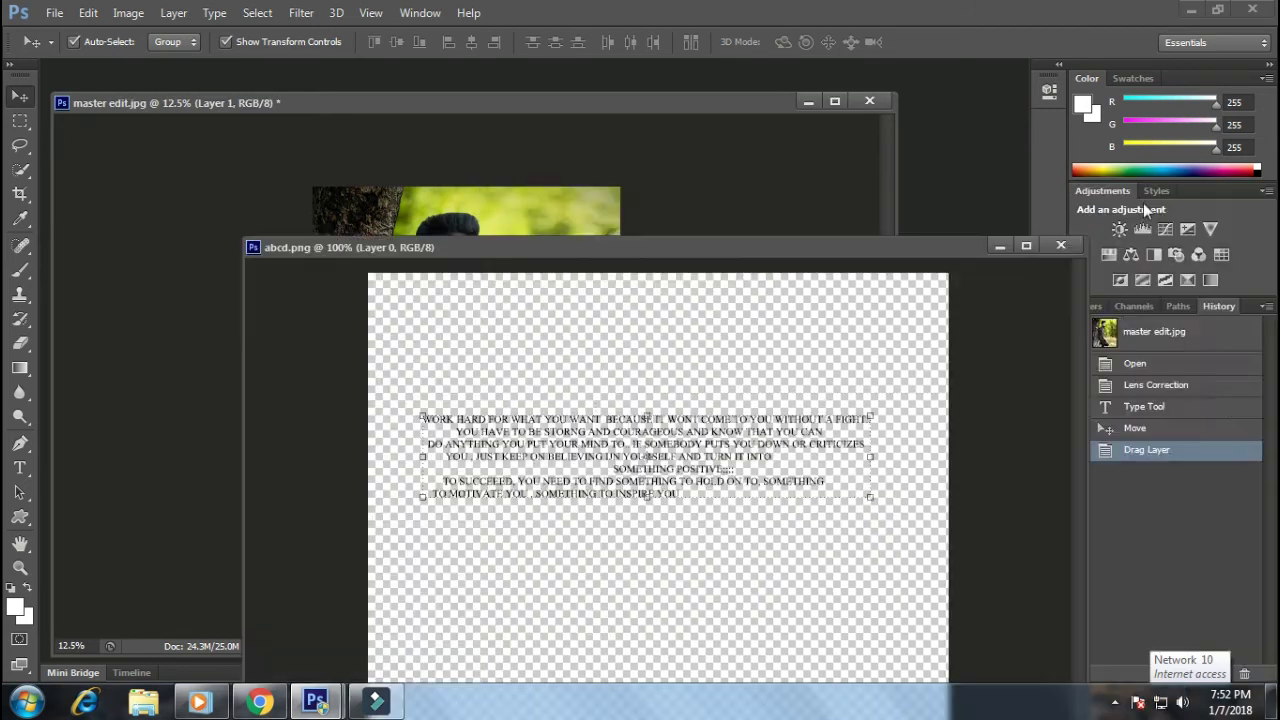
left_click(1057, 243)
left_click(406, 401)
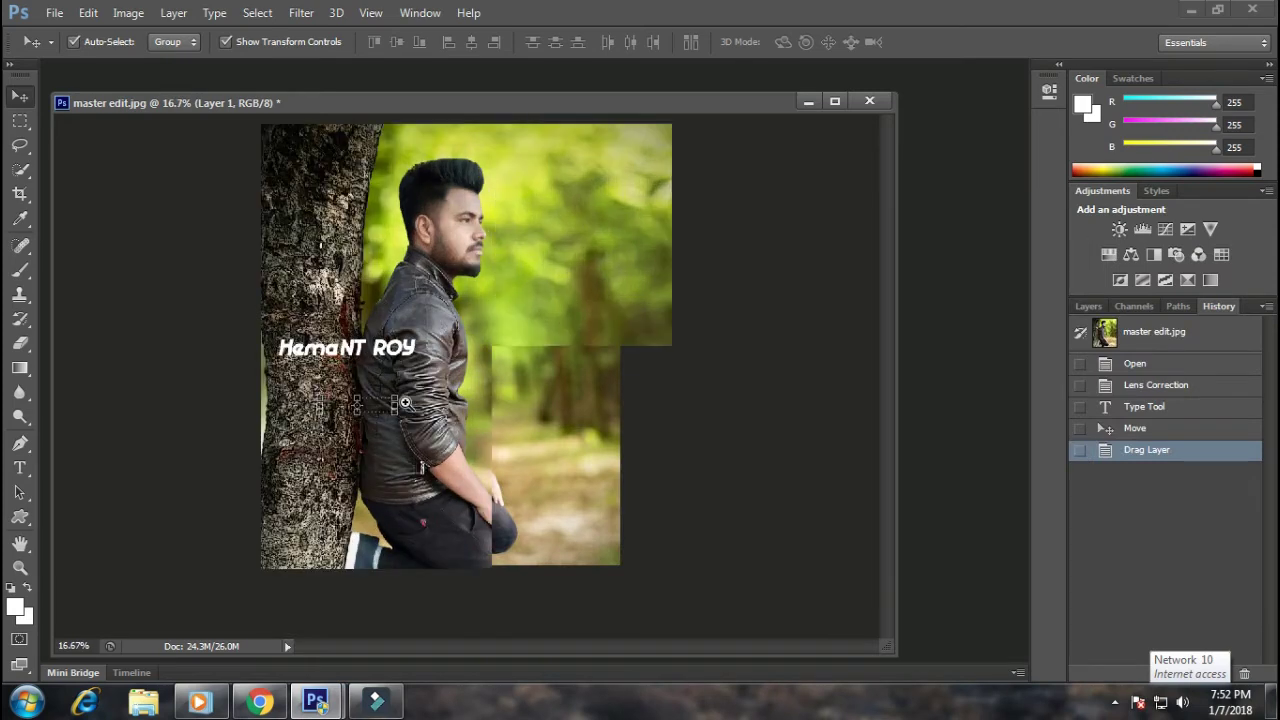
Step: Invert the quote text to white, enlarge it, and place it below the title
key("ctrl+i")
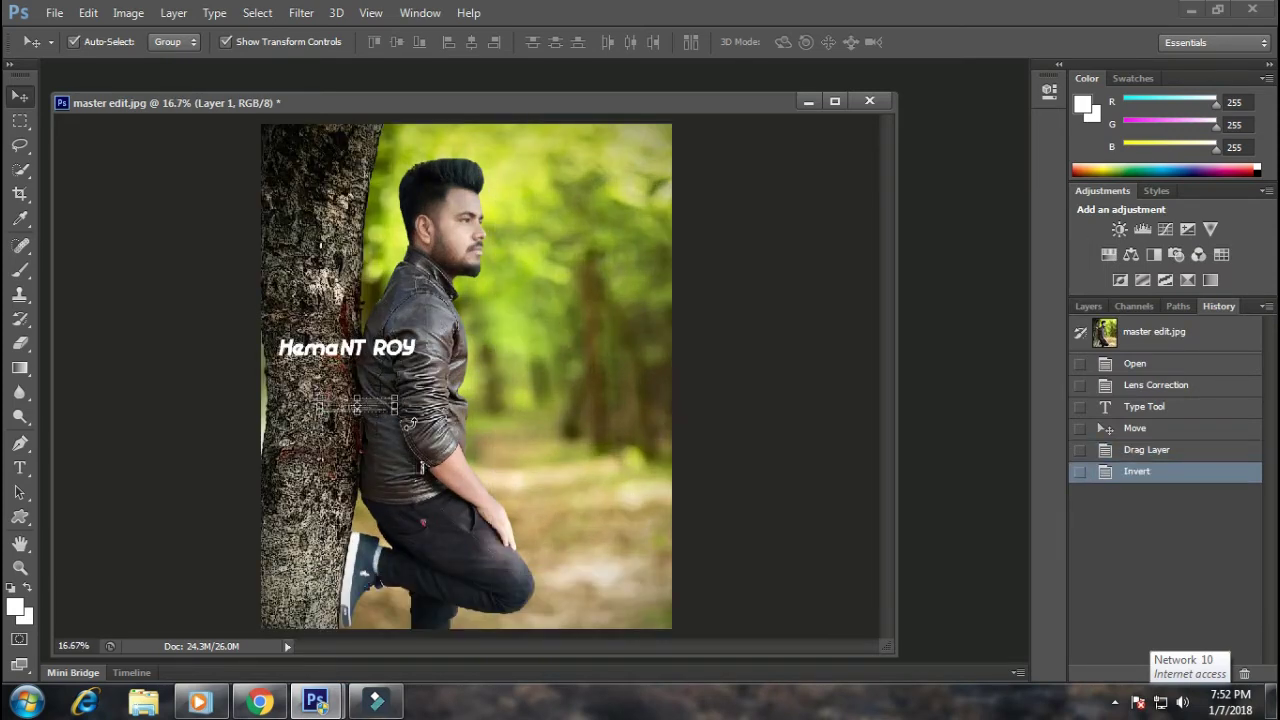
key("ctrl+t")
left_click_drag(398, 412, 484, 430)
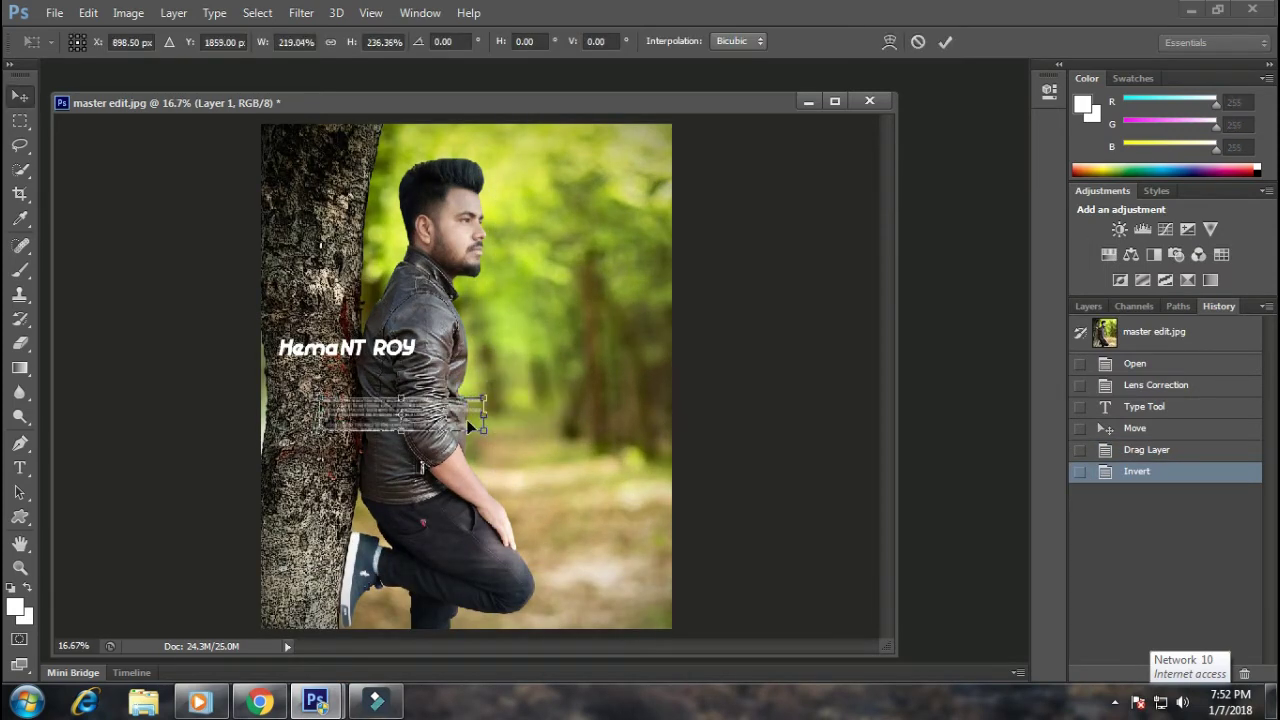
key("Return")
left_click_drag(427, 423, 385, 486)
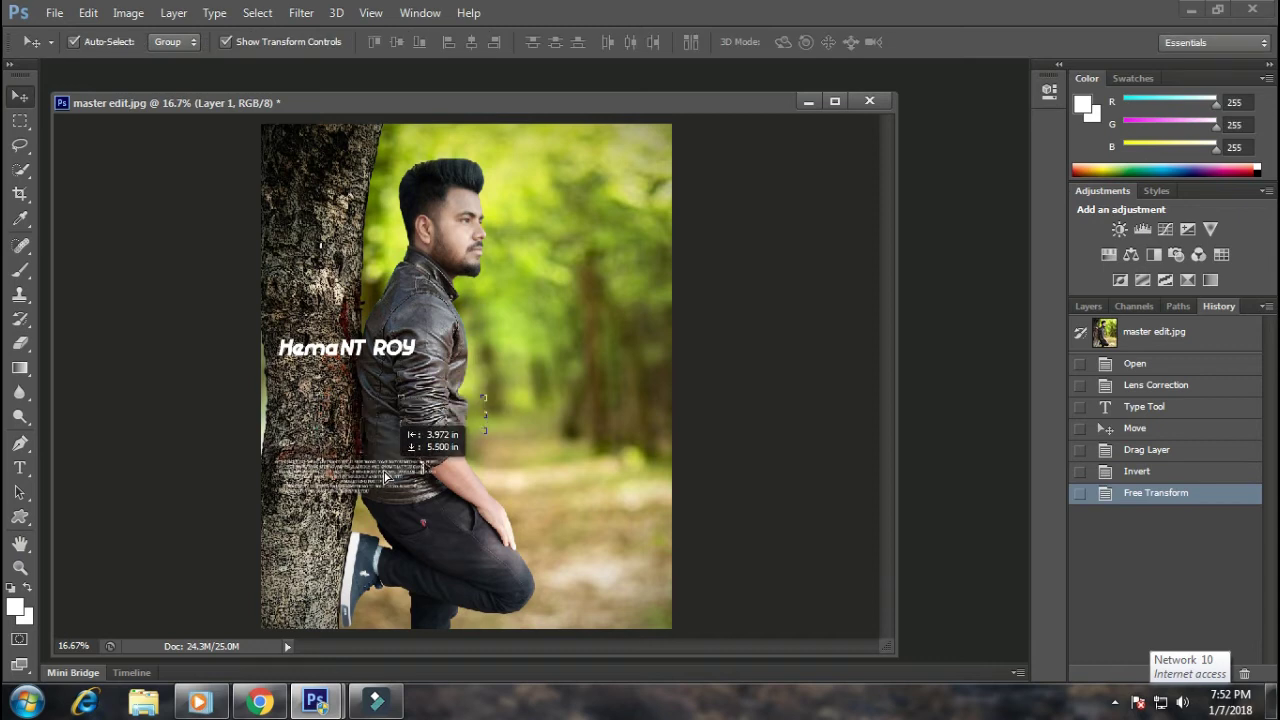
Step: Shrink the name title slightly and move it down just above the quote
left_click_drag(378, 367, 378, 440)
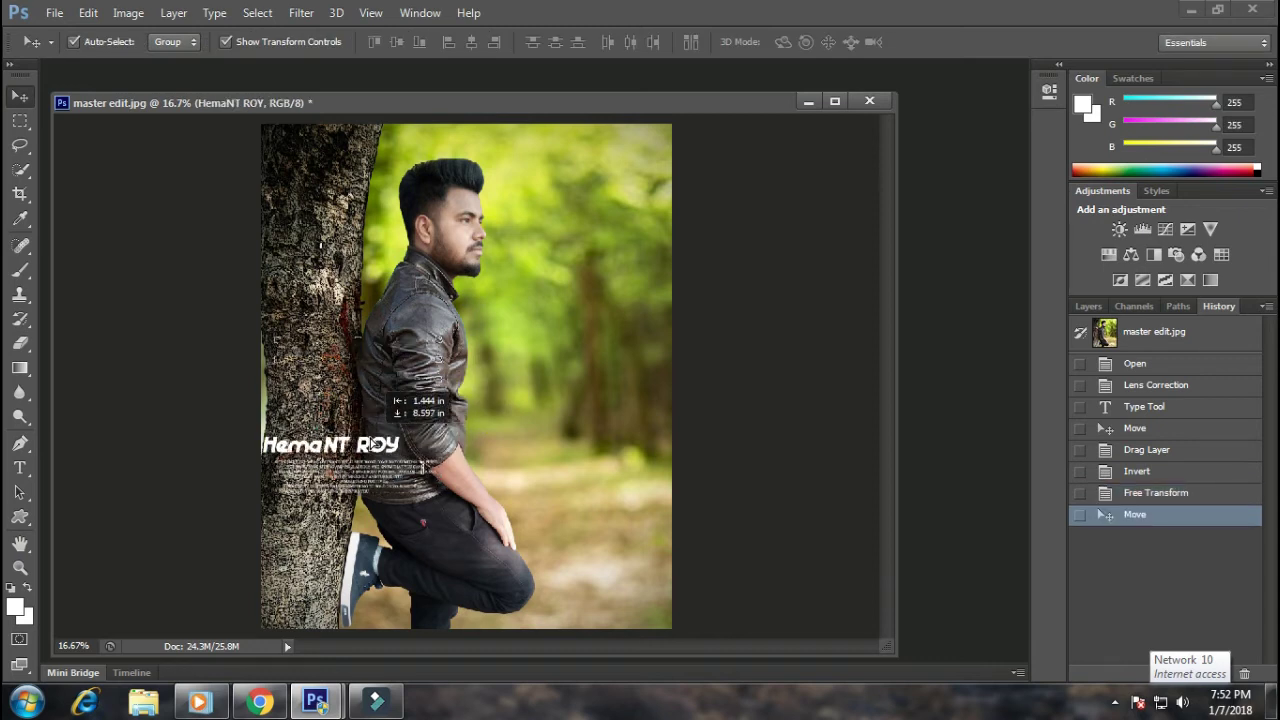
left_click(640, 316)
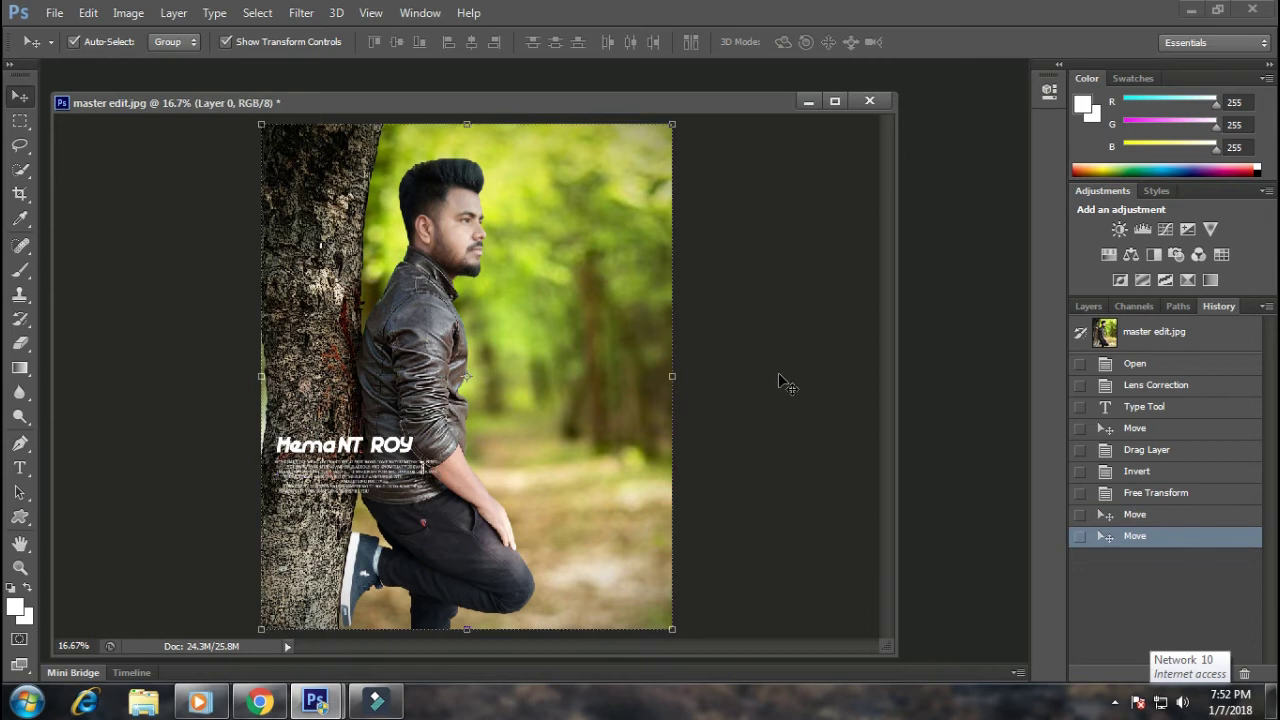
key("ctrl+minus")
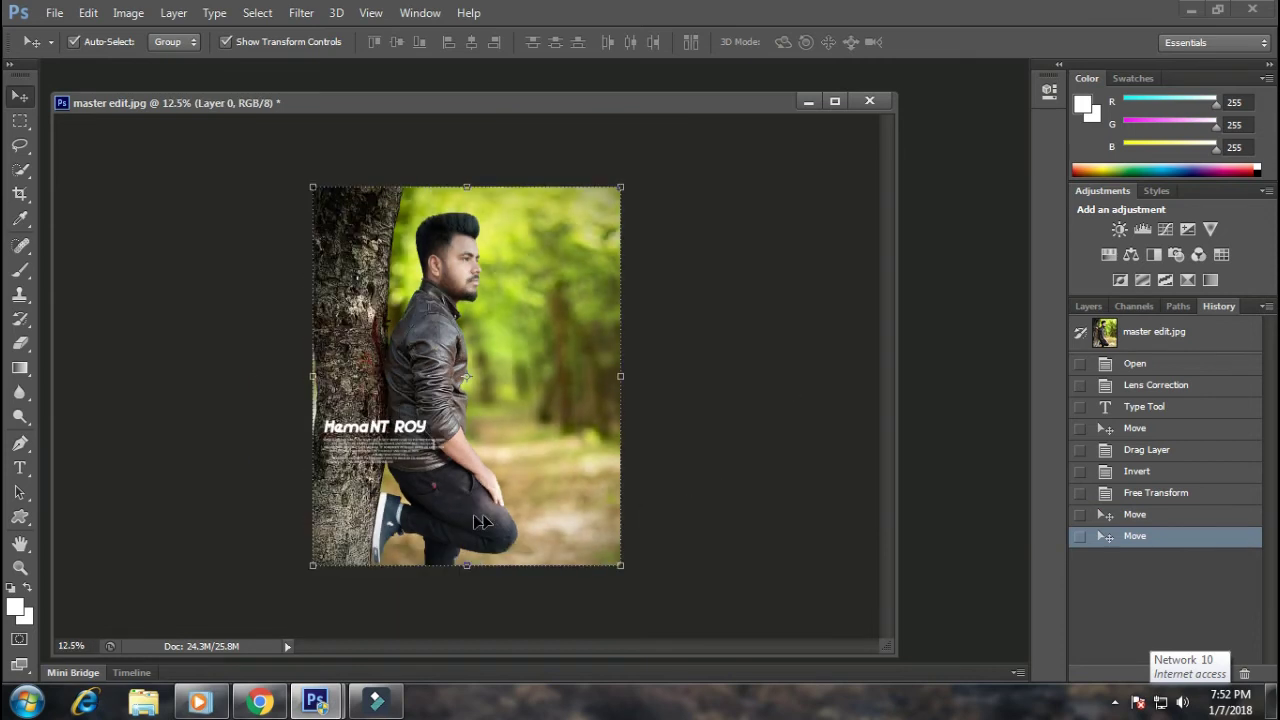
key("ctrl+plus")
key("ctrl+plus")
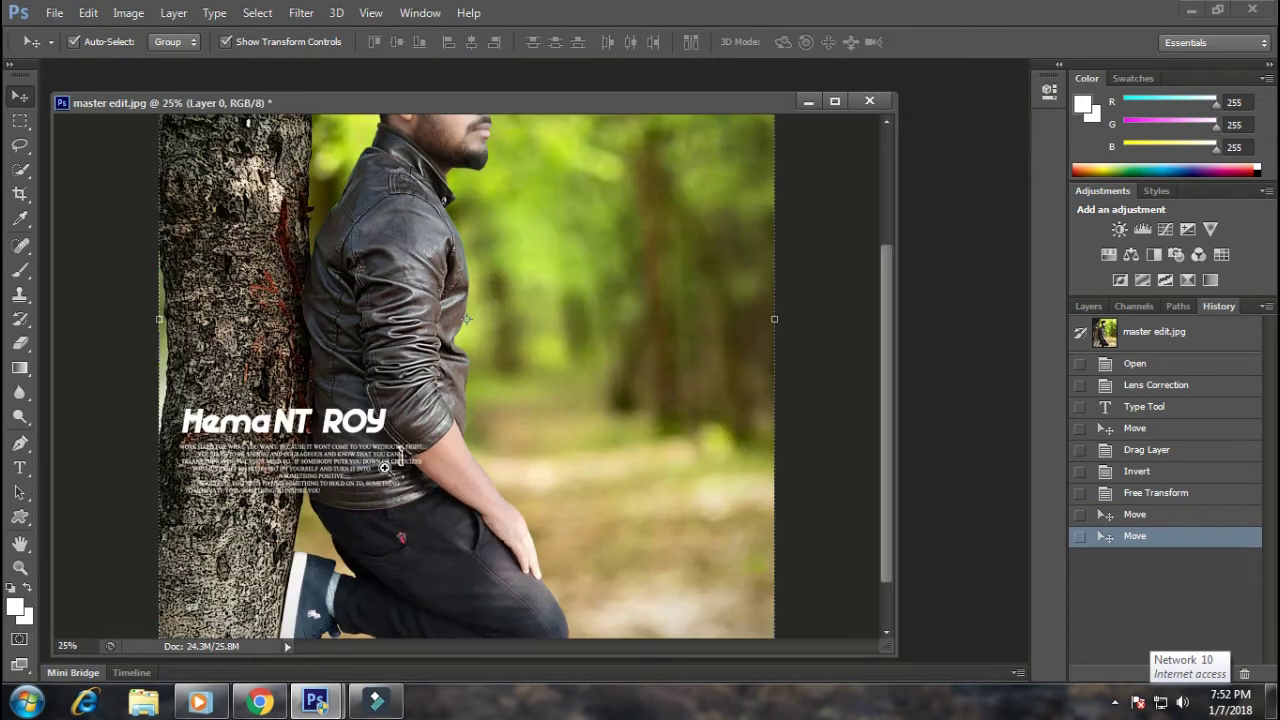
key("ctrl+plus")
key("ctrl+plus")
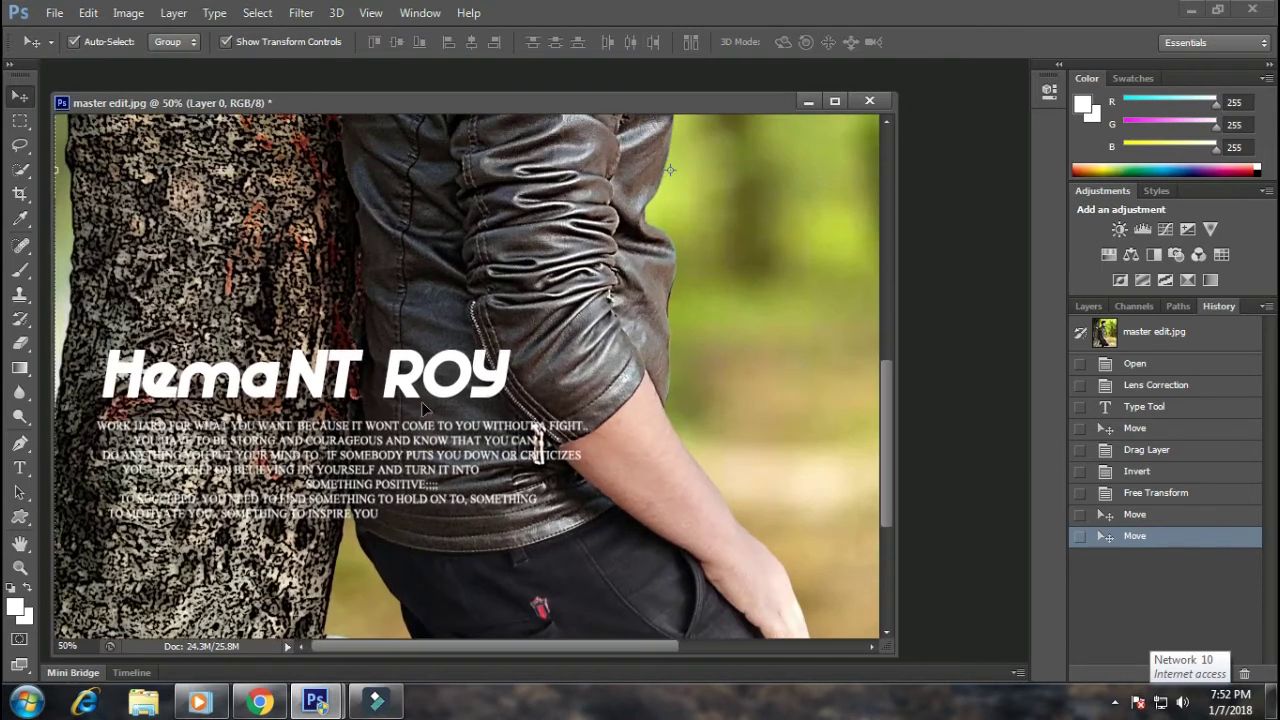
left_click(428, 378)
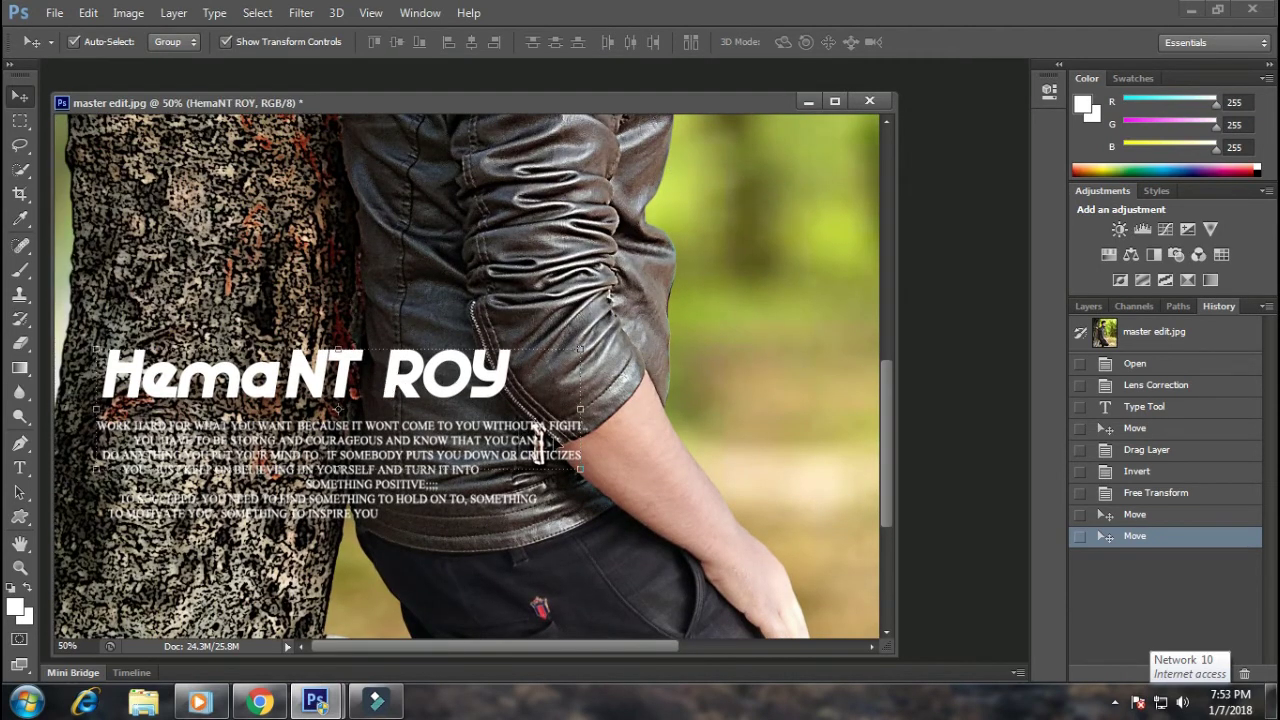
left_click_drag(580, 467, 532, 444)
key("Return")
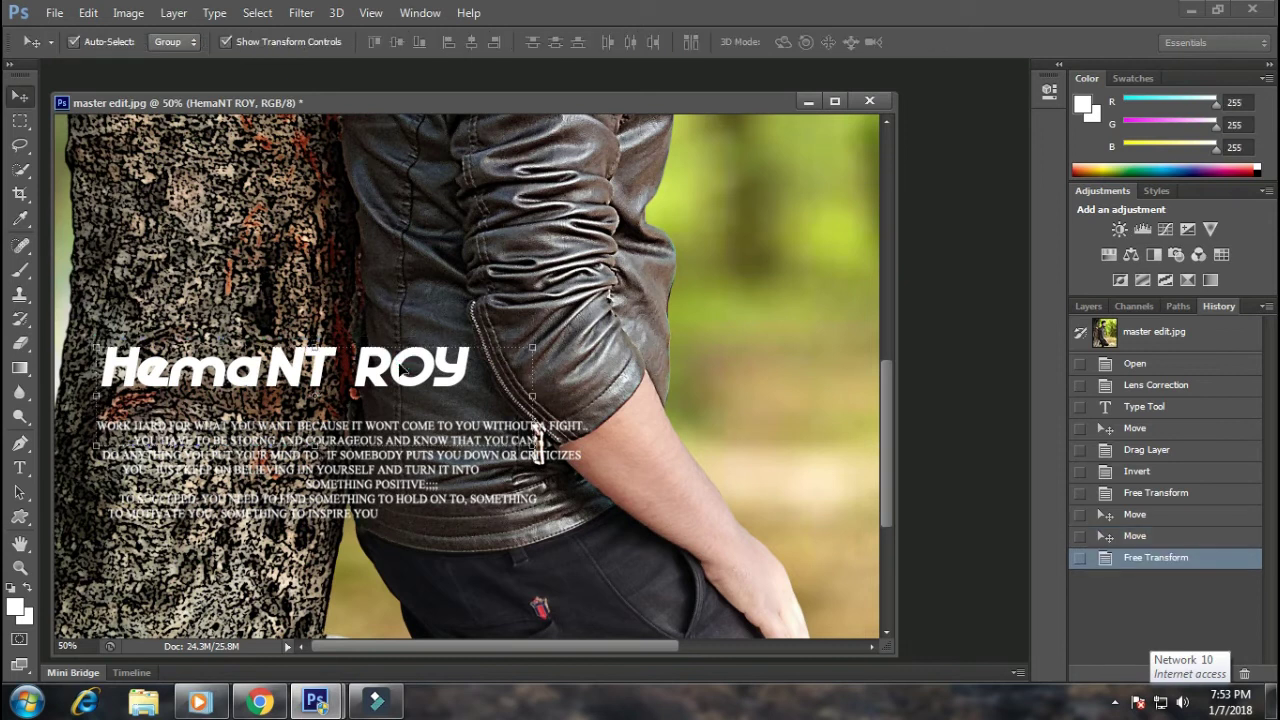
left_click_drag(400, 378, 400, 400)
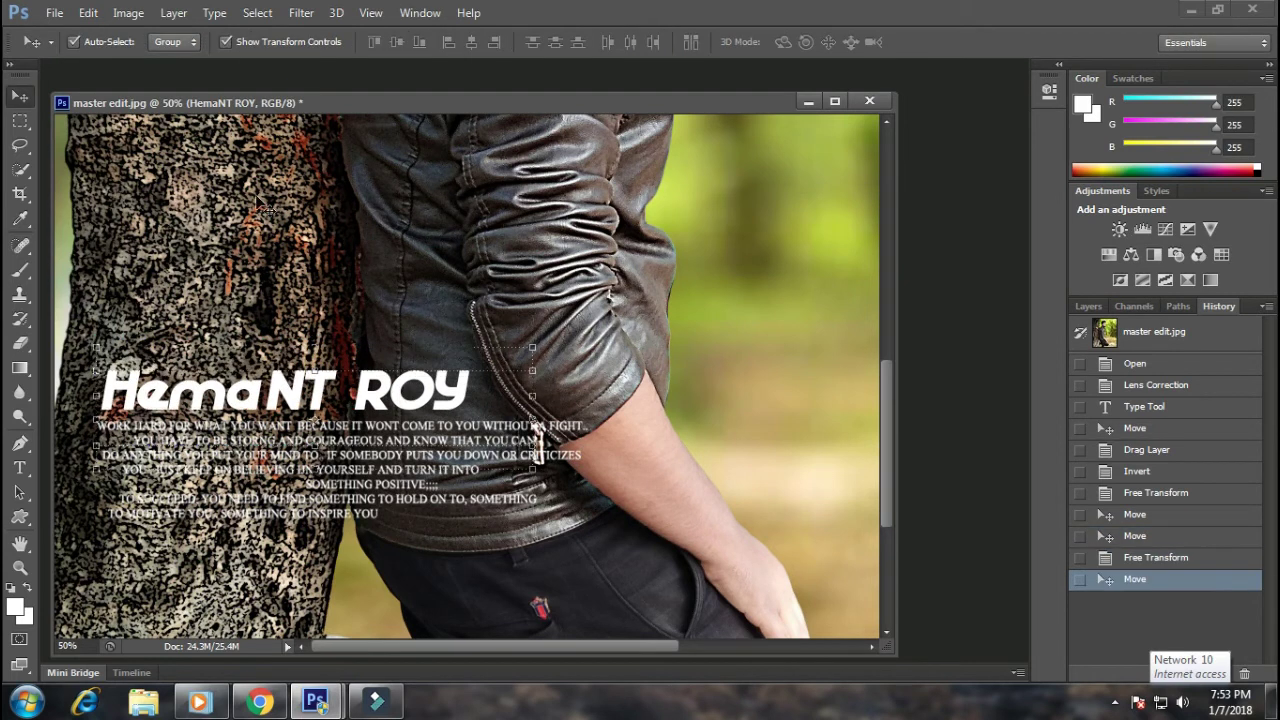
Step: Add a close drop shadow (Multiply, 75% opacity, 10 px) to the title, then nudge the quote
left_click(1088, 306)
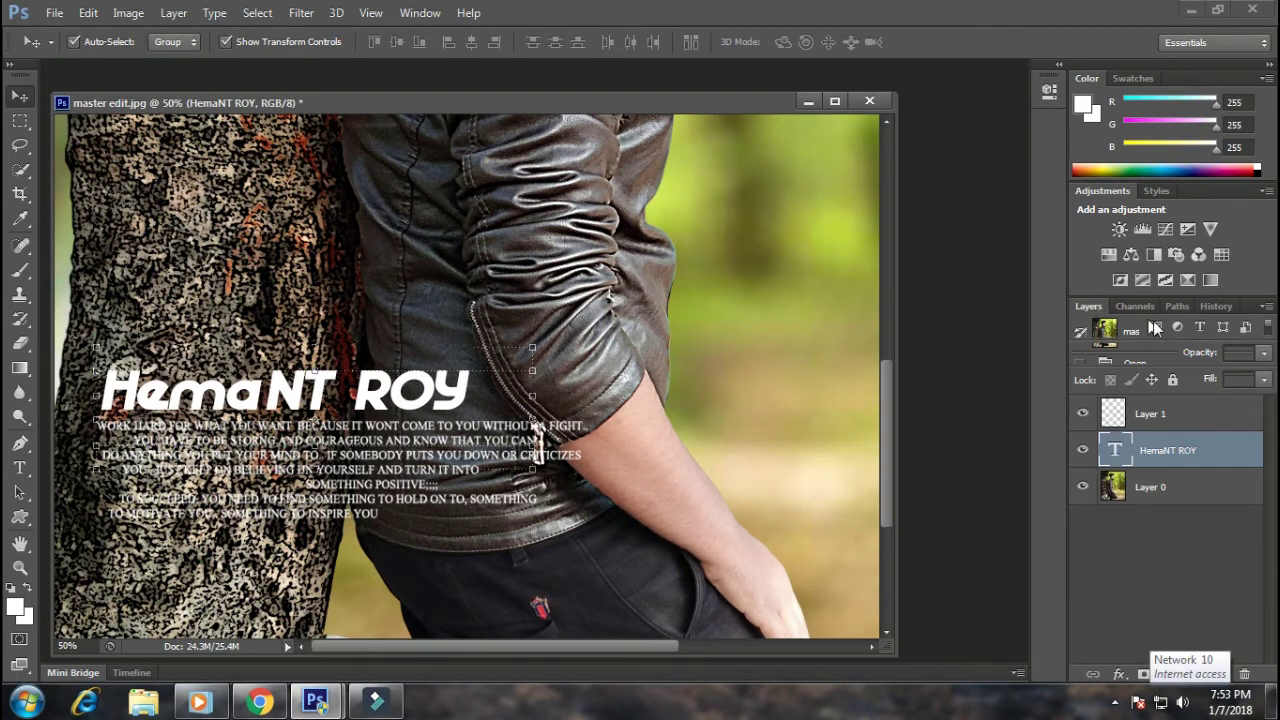
right_click(1168, 450)
left_click(823, 111)
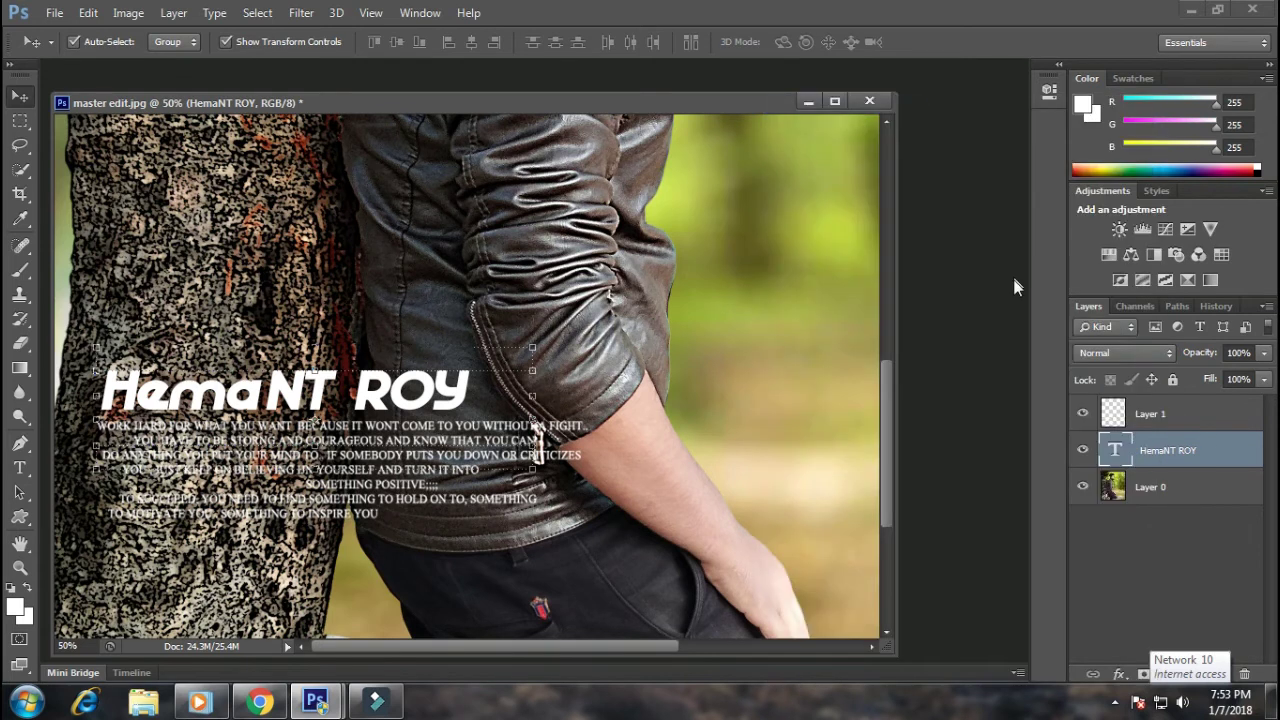
left_click(770, 424)
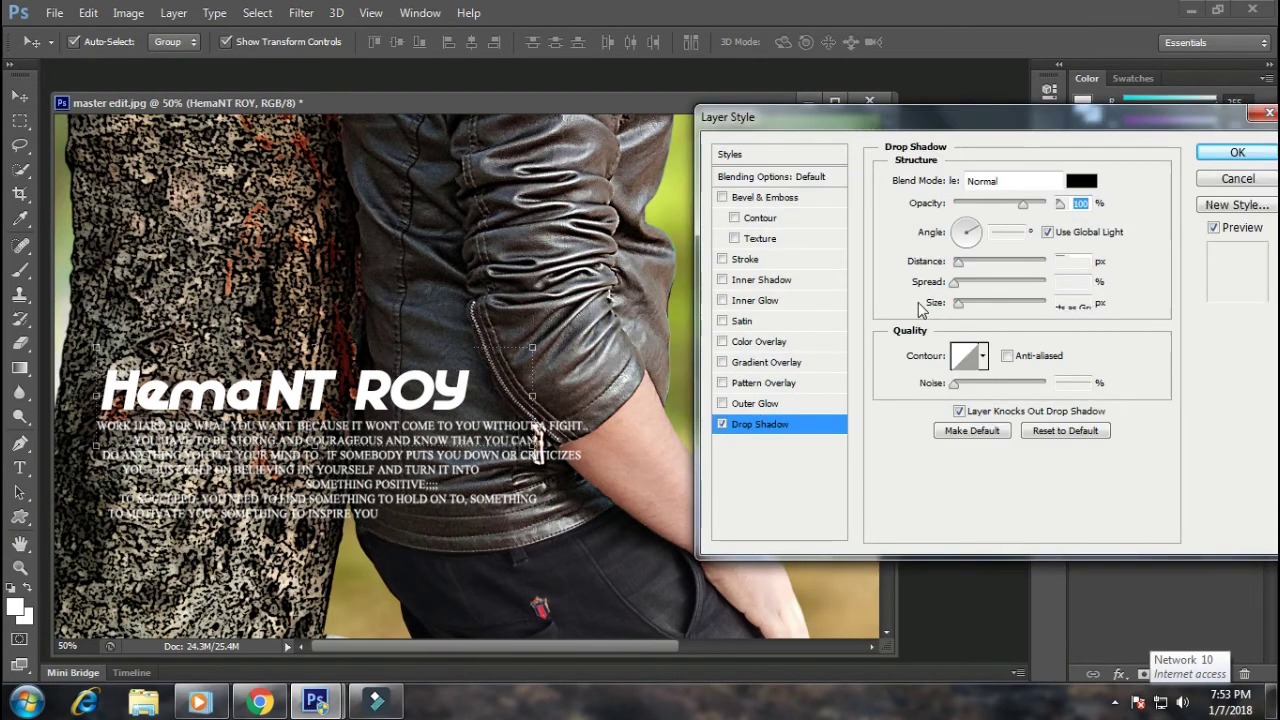
mouse_move(986, 282)
left_mouse_down()
mouse_move(971, 261)
mouse_move(981, 303)
mouse_move(1030, 303)
mouse_move(964, 303)
mouse_move(952, 285)
left_mouse_up()
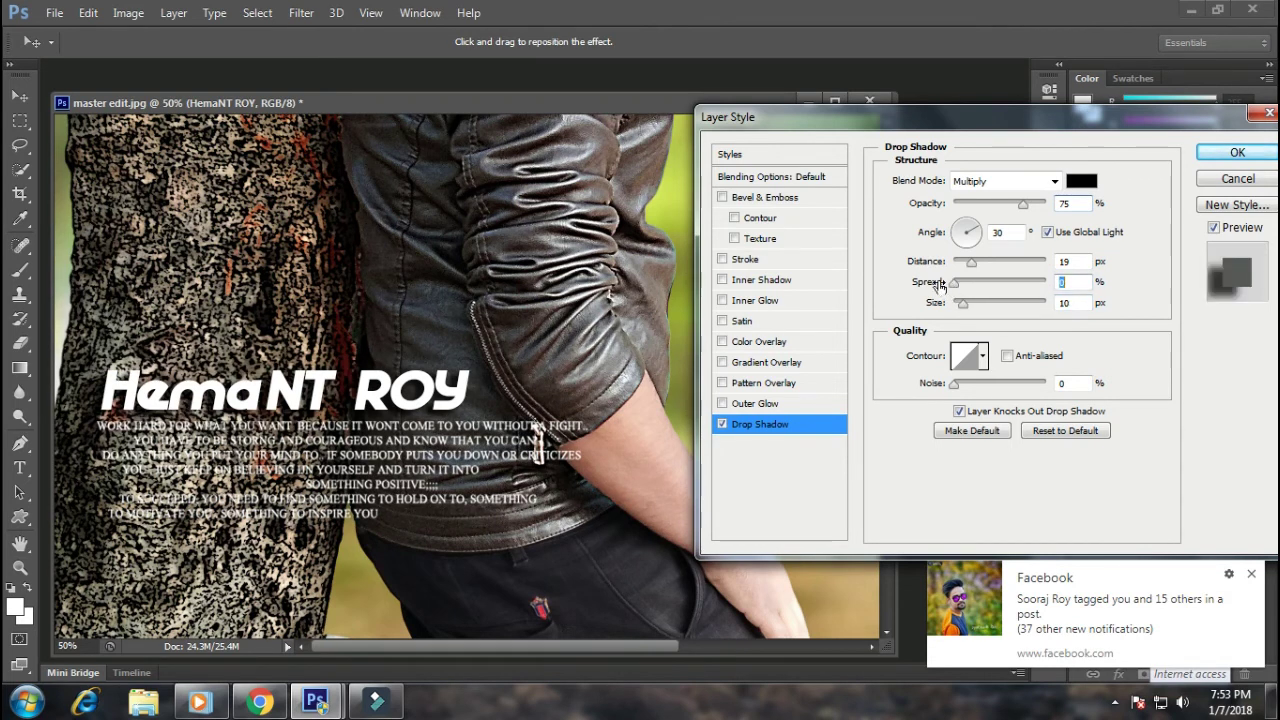
left_click_drag(971, 261, 955, 262)
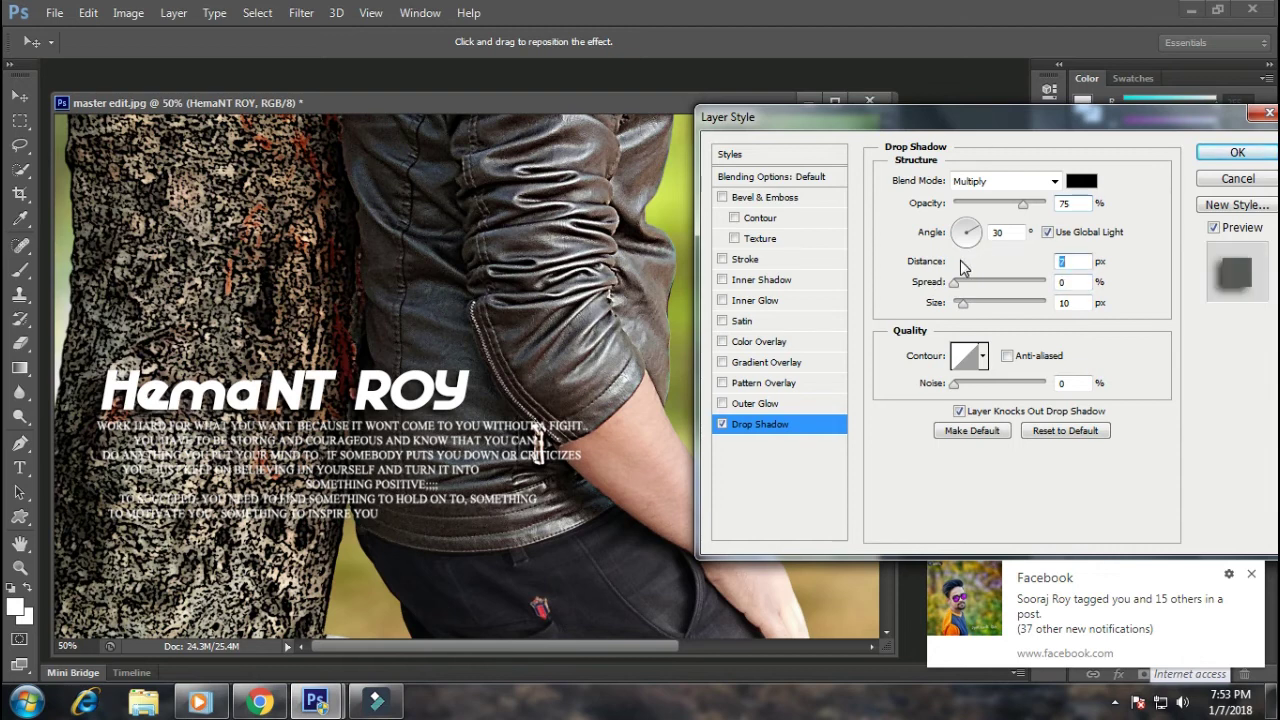
left_click(1237, 152)
left_click(360, 511)
left_click_drag(366, 484, 367, 482)
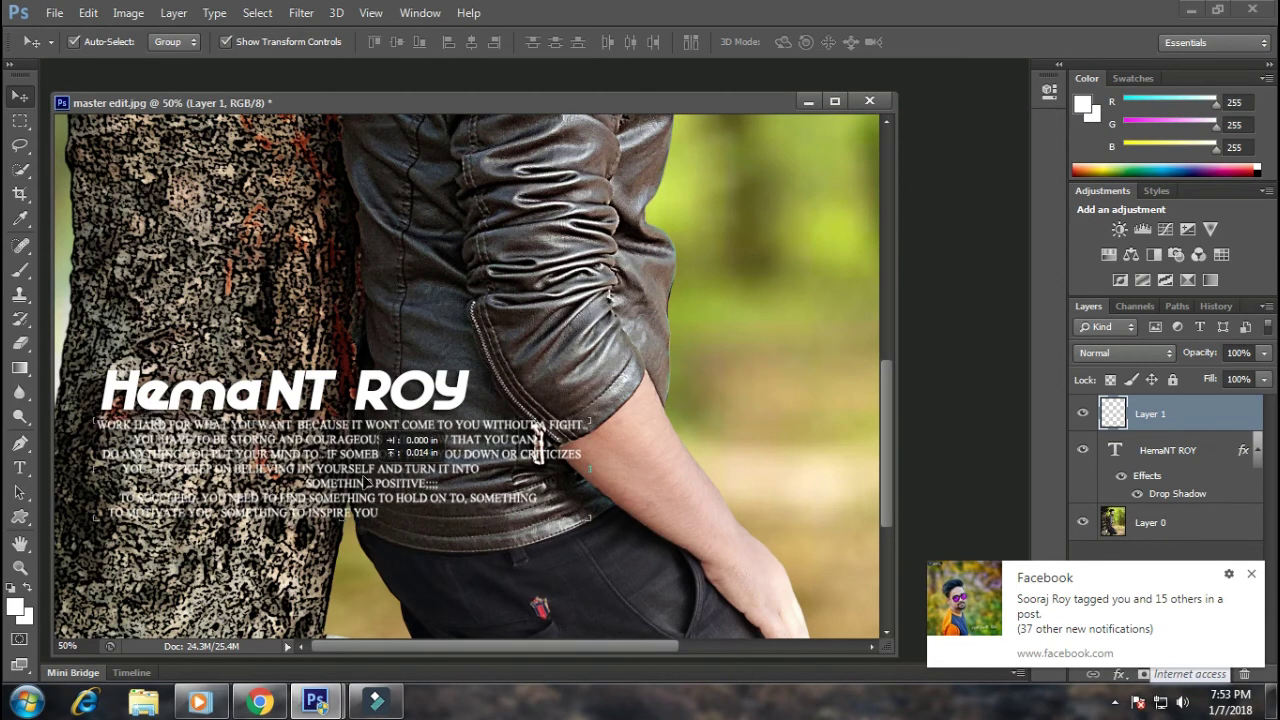
Step: Retype the title's surname letters 'OY' as lowercase 'oy' and nudge the title up
left_click(19, 467)
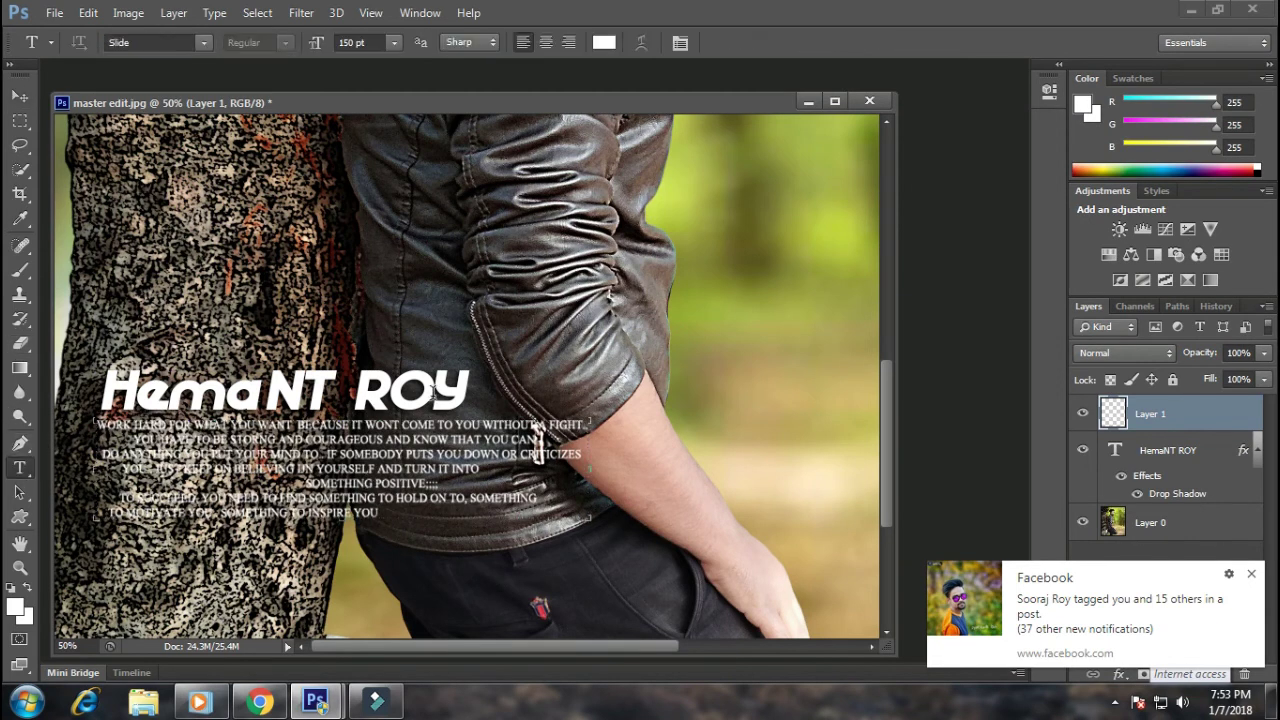
left_click_drag(470, 392, 398, 390)
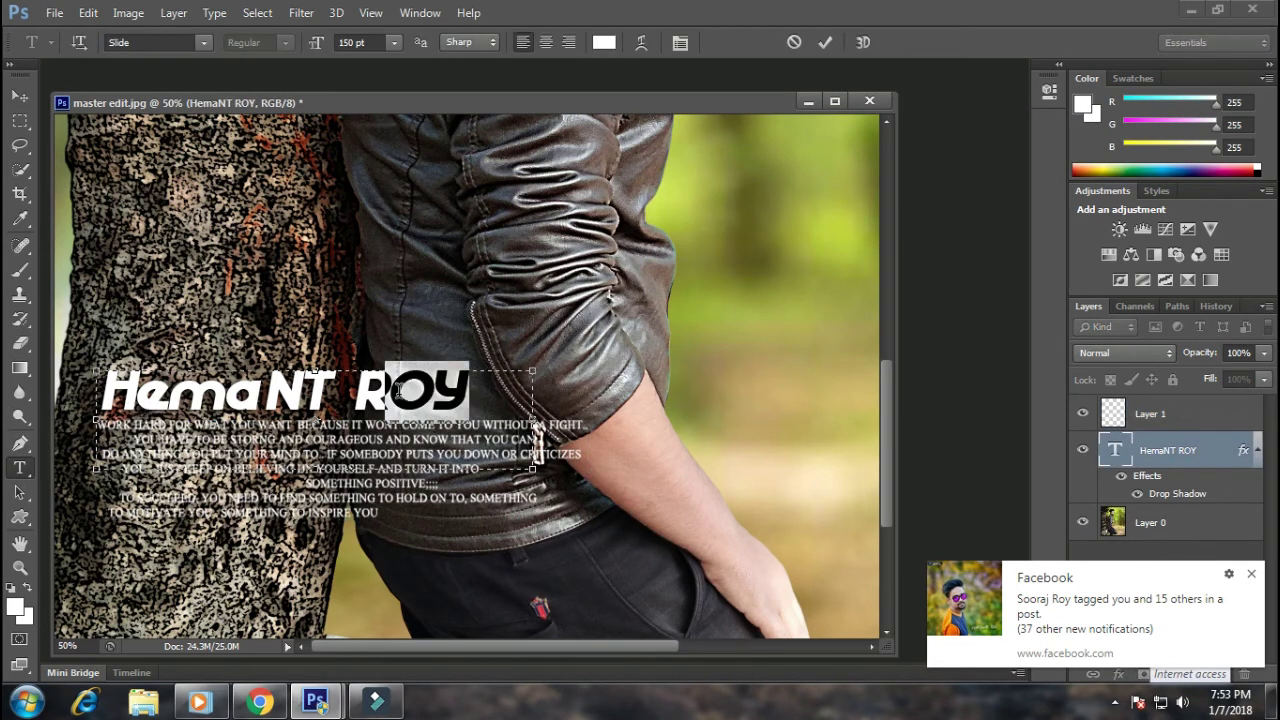
type("oy")
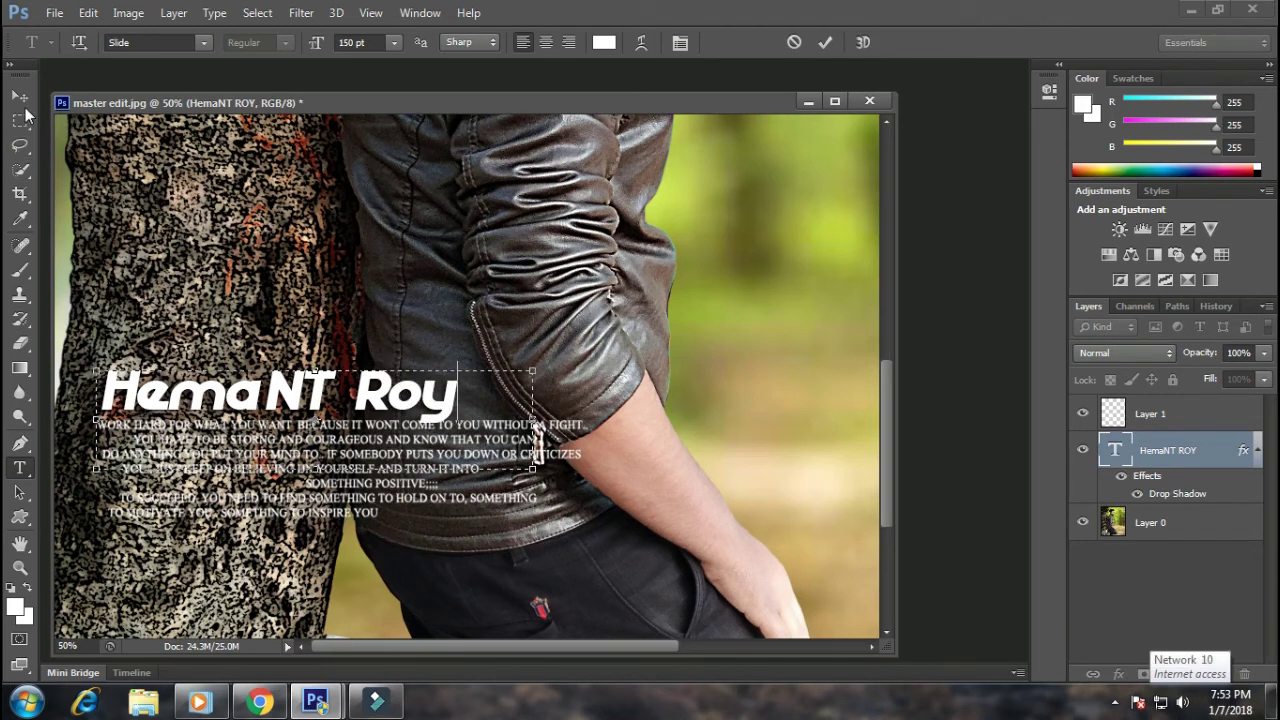
left_click(19, 95)
left_click_drag(365, 396, 365, 385)
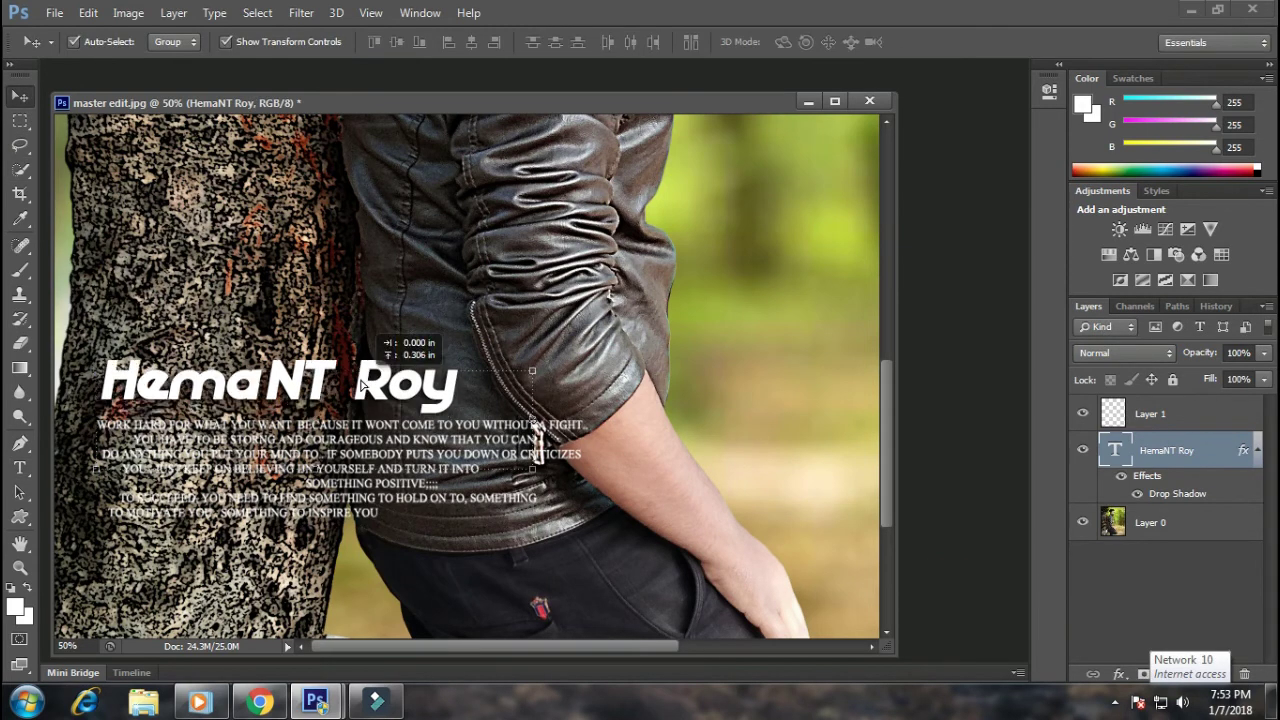
key("ctrl+minus")
key("ctrl+minus")
key("ctrl+minus")
Step: Zoom in and pan to inspect the title and quote, then fit the photo to the window
left_click(534, 413)
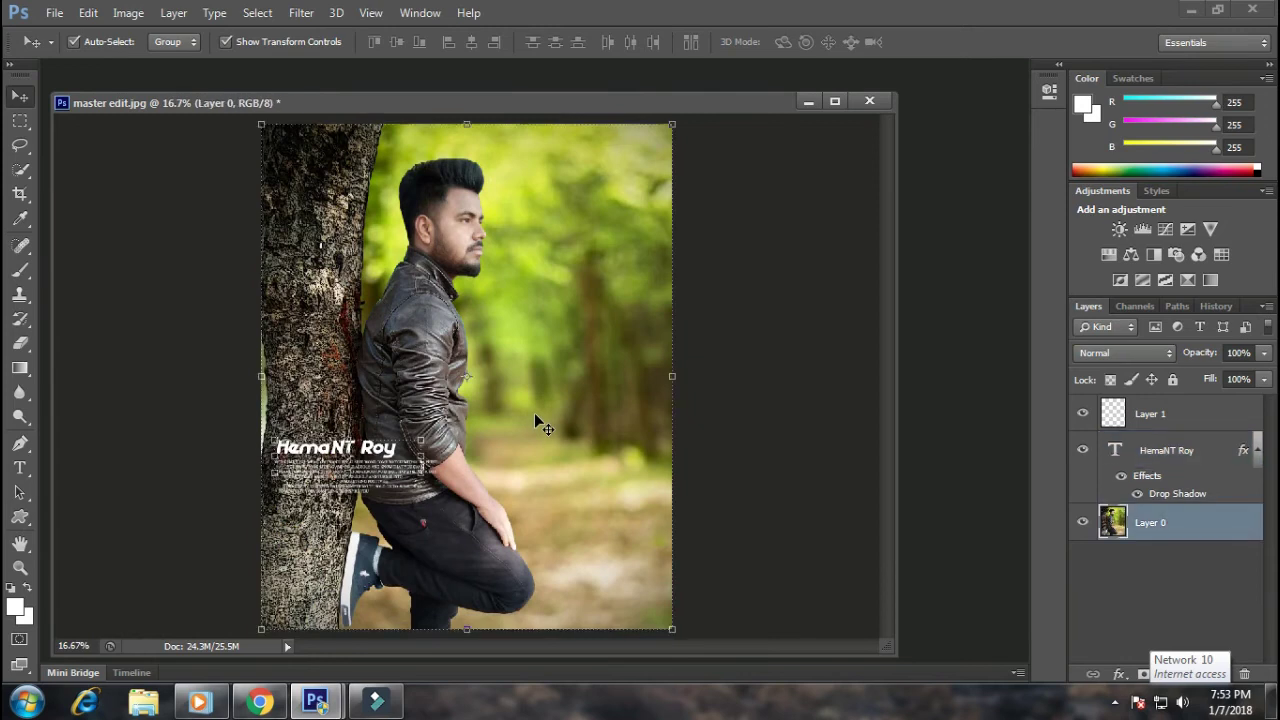
key("ctrl+plus")
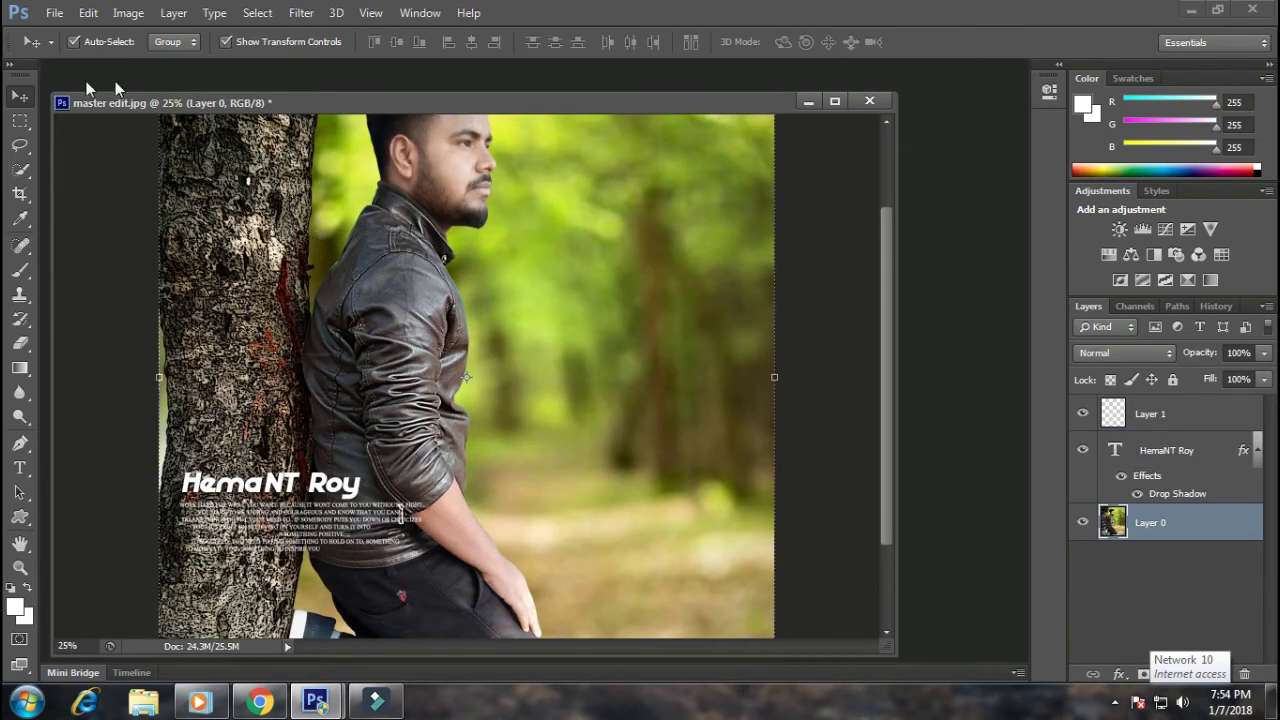
left_click(20, 120)
key("ctrl+minus")
key("ctrl+minus")
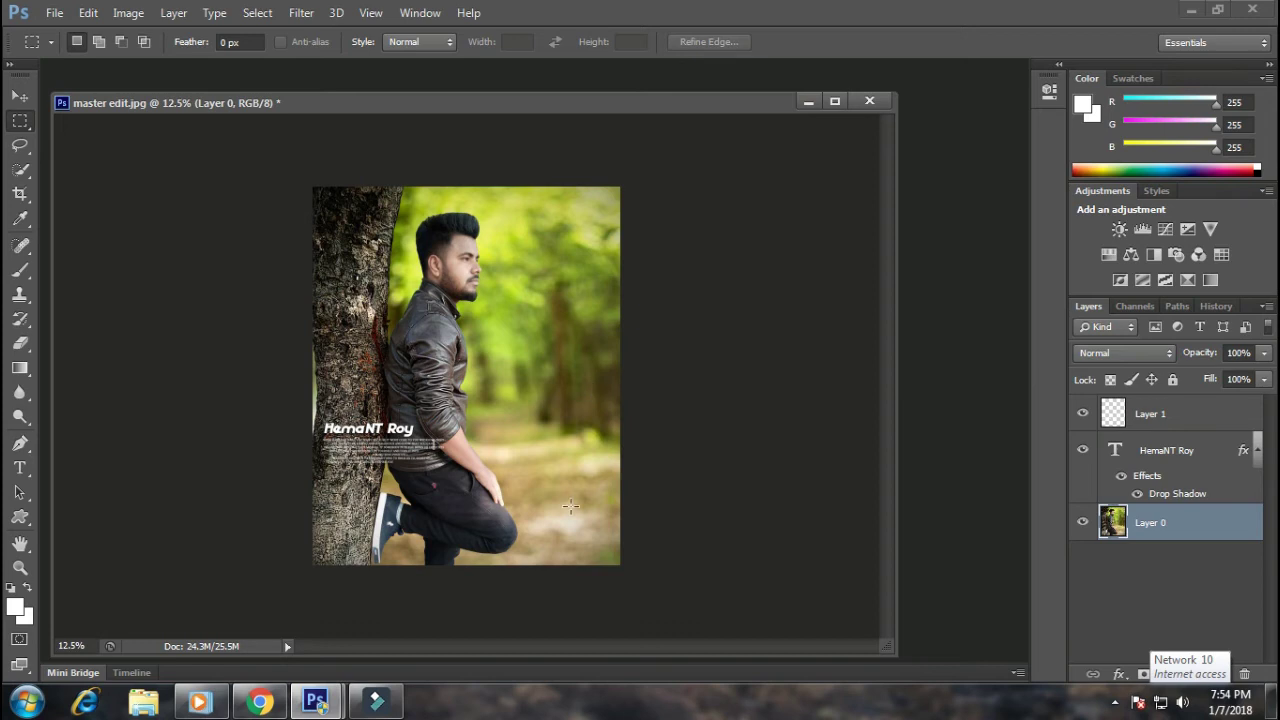
key("ctrl+plus")
key("ctrl+plus")
left_click_drag(537, 514, 522, 372)
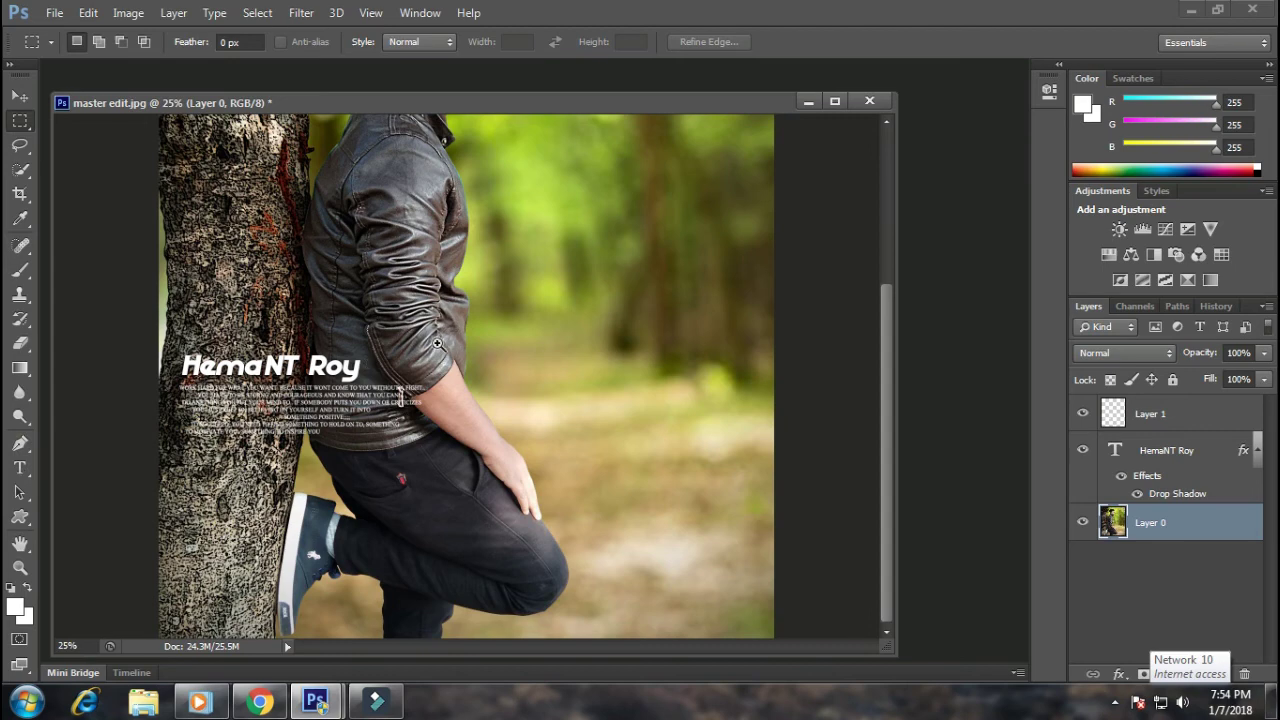
key("ctrl+plus")
key("ctrl+plus")
key("ctrl+plus")
key("ctrl+plus")
key("ctrl+0")
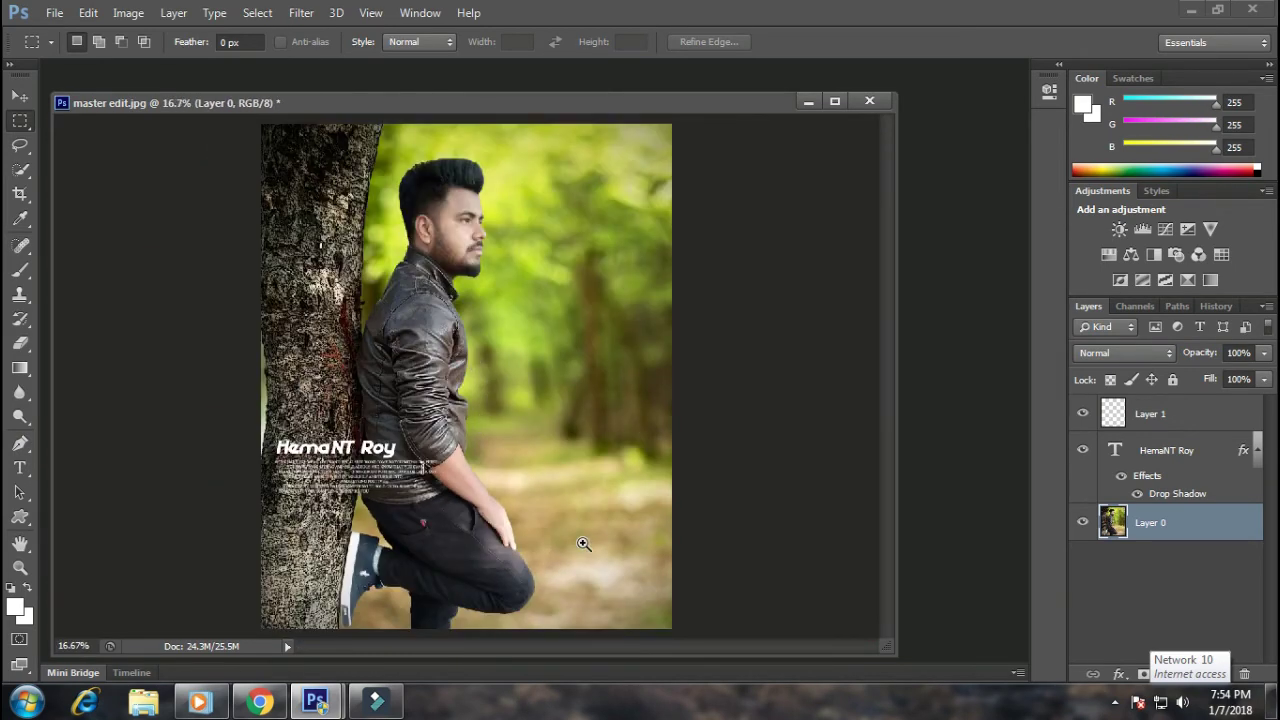
Step: Scroll the view up and down to review the whole portrait
scroll(598, 543, "up", 1)
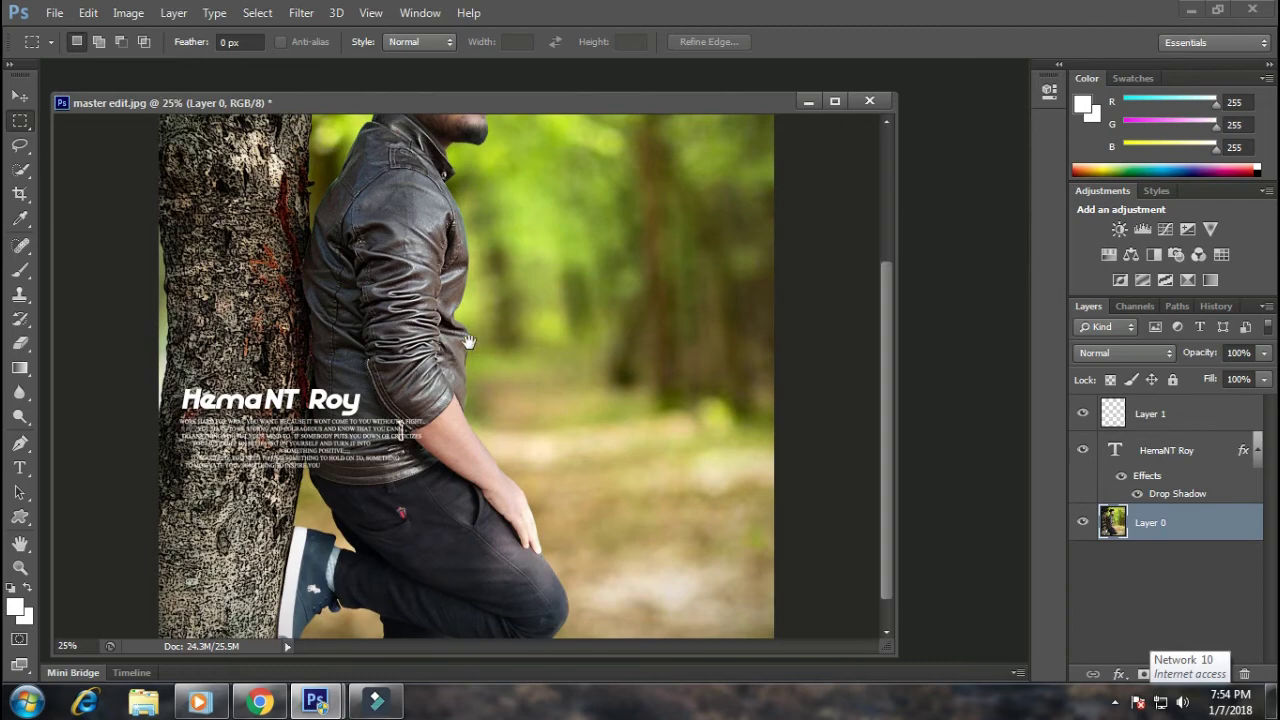
scroll(469, 340, "up", 2)
scroll(480, 325, "up", 1)
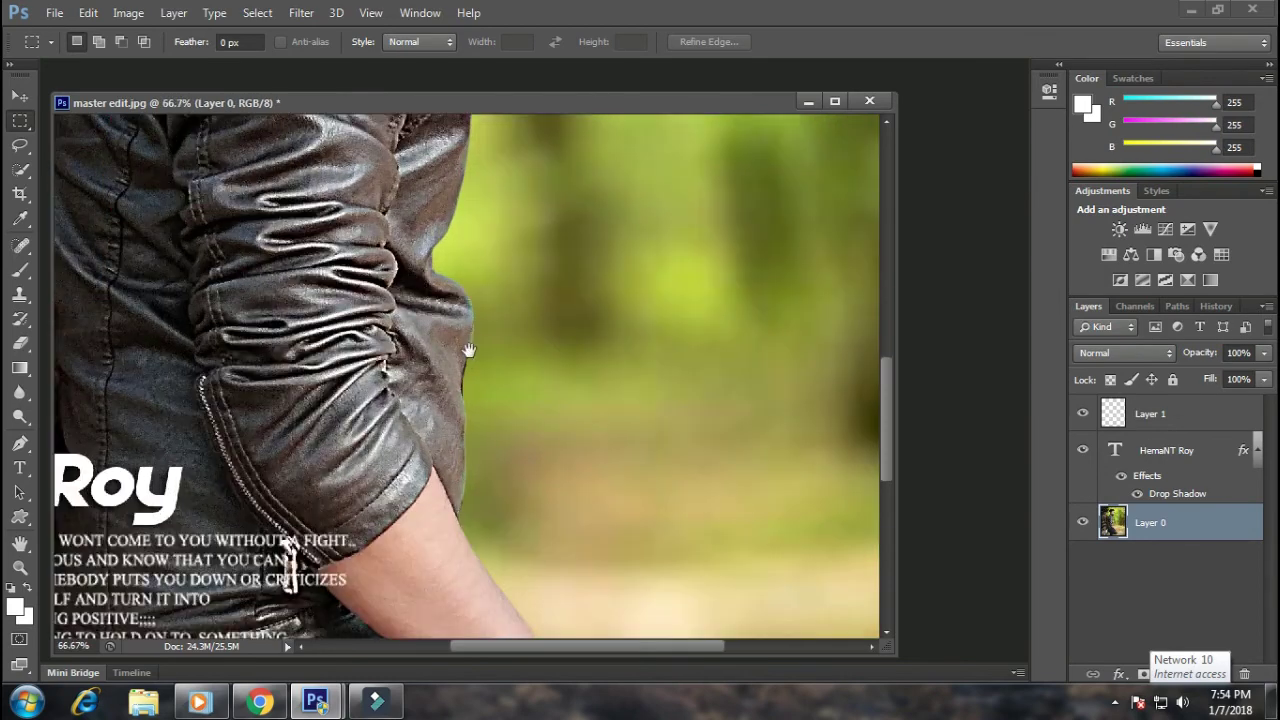
scroll(484, 310, "down", 1)
scroll(484, 310, "down", 4)
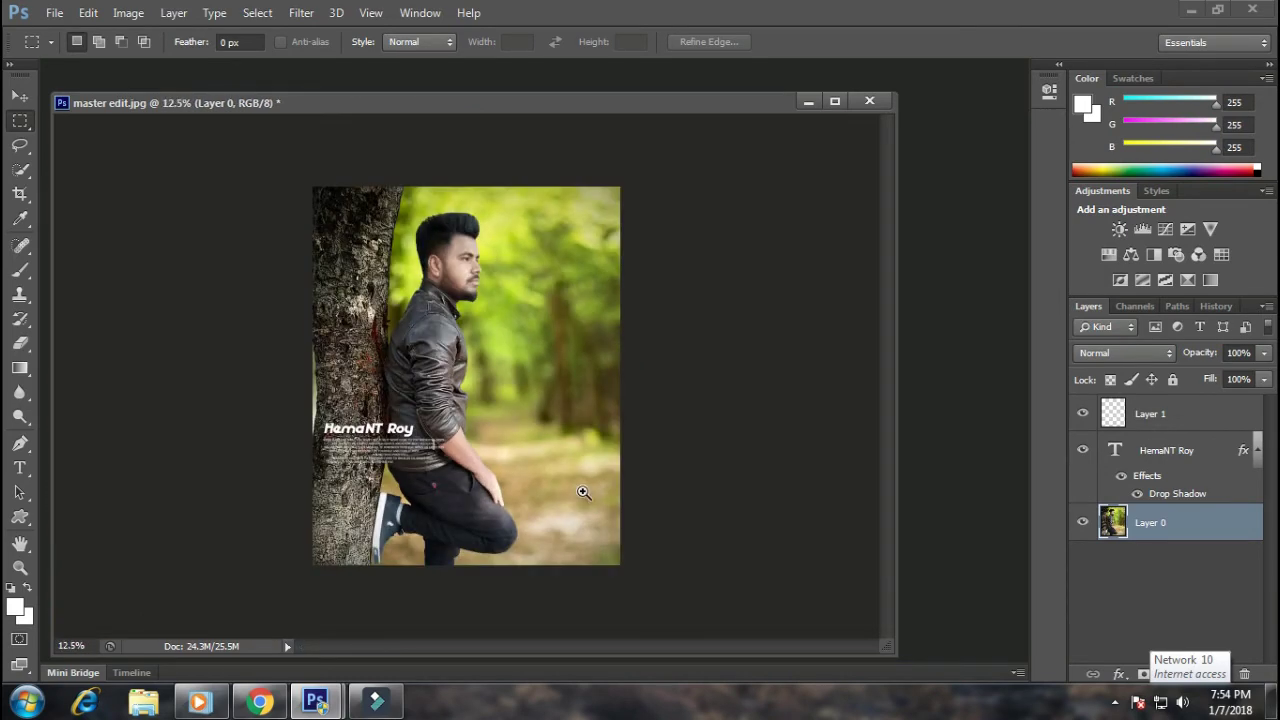
scroll(584, 499, "up", 1)
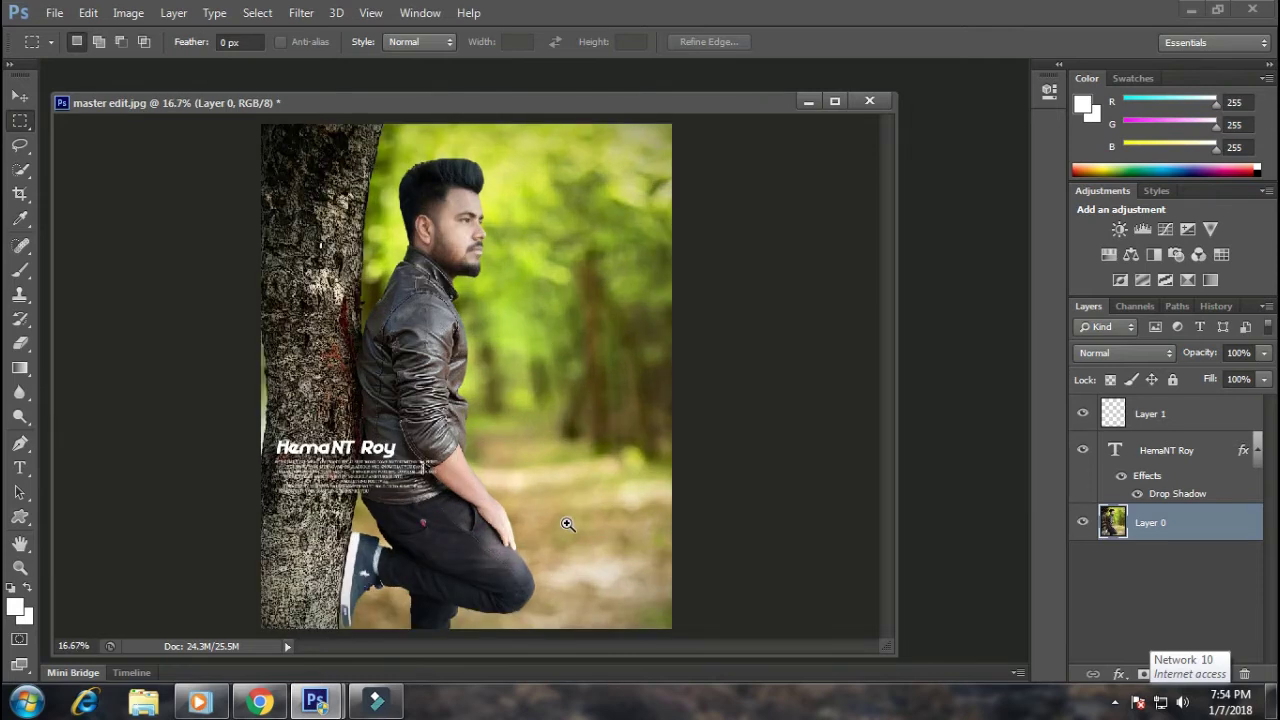
scroll(540, 495, "up", 1)
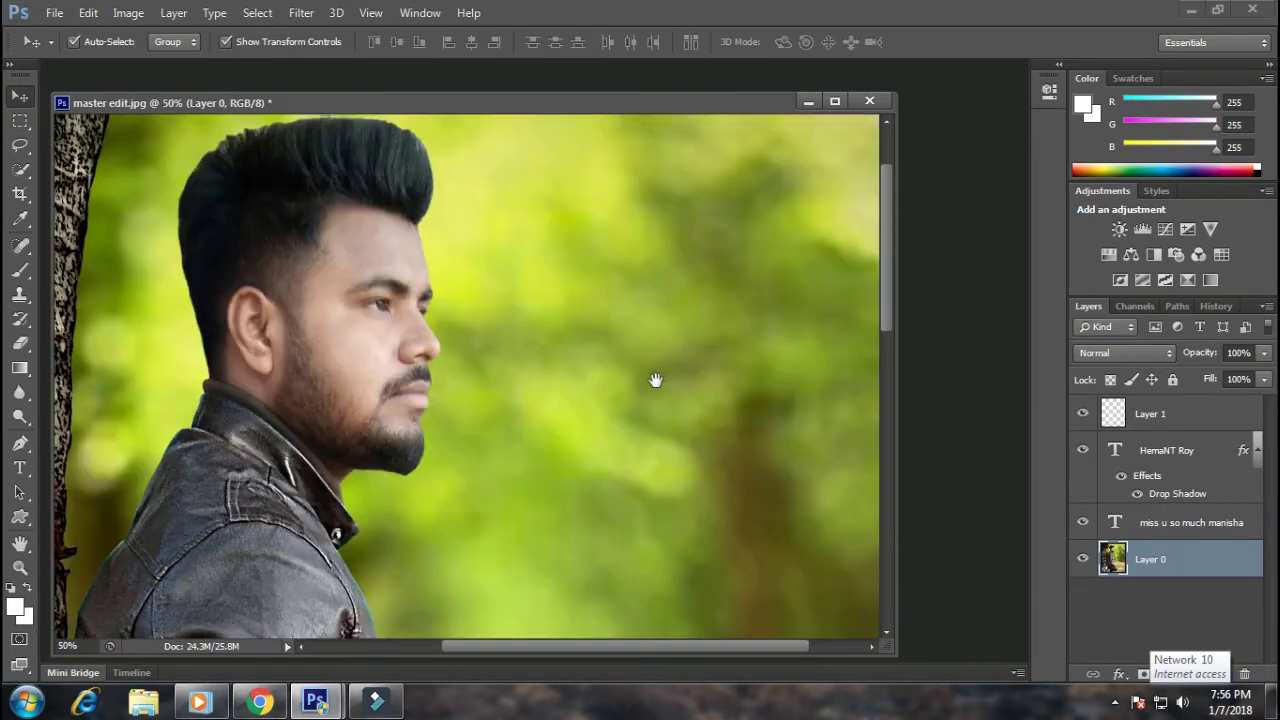
Step: Check the finished composition by fitting the photo, zooming to 33.3% on the head, and zooming out
left_click_drag(655, 380, 658, 386)
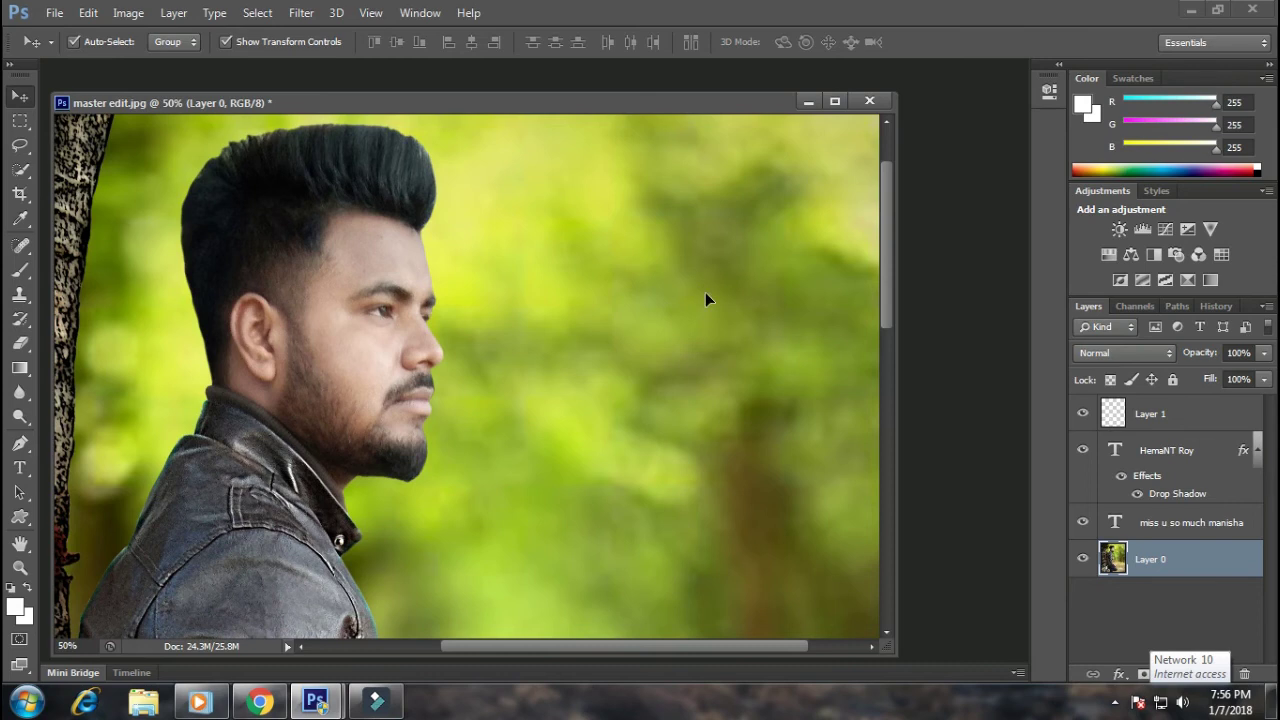
key("ctrl+0")
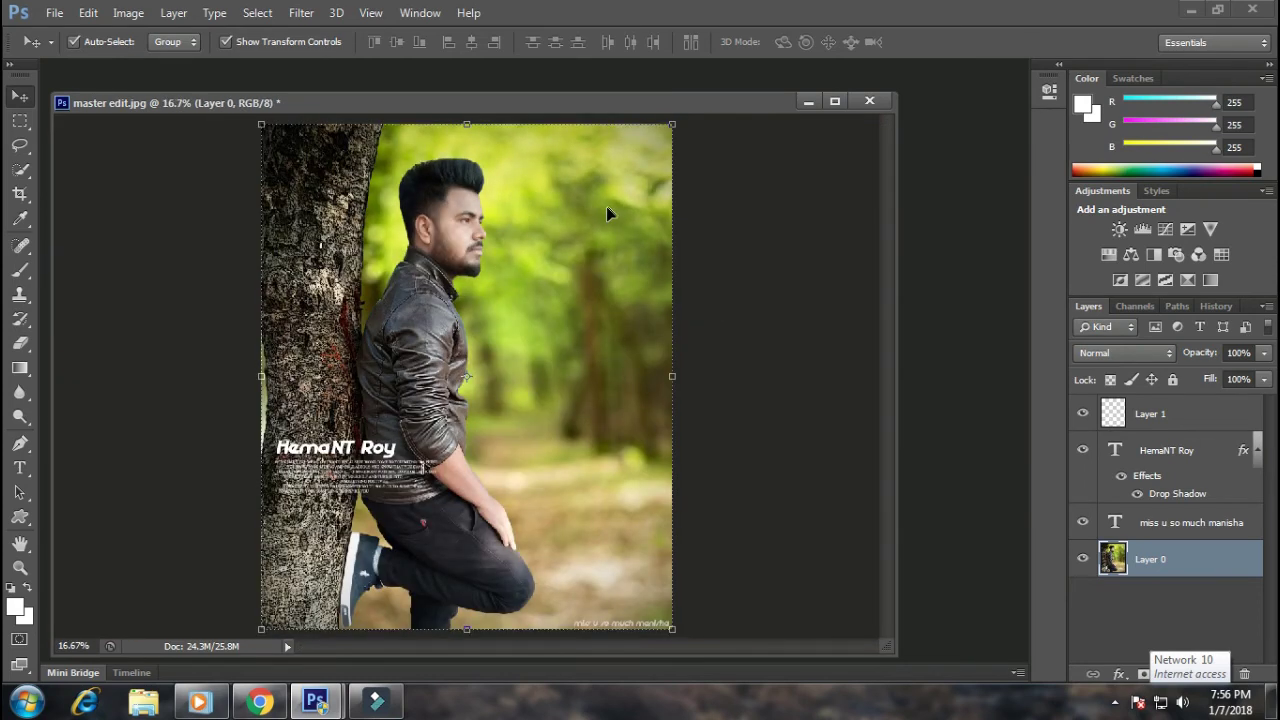
left_click(622, 210, "ctrl")
left_click(708, 170, "ctrl")
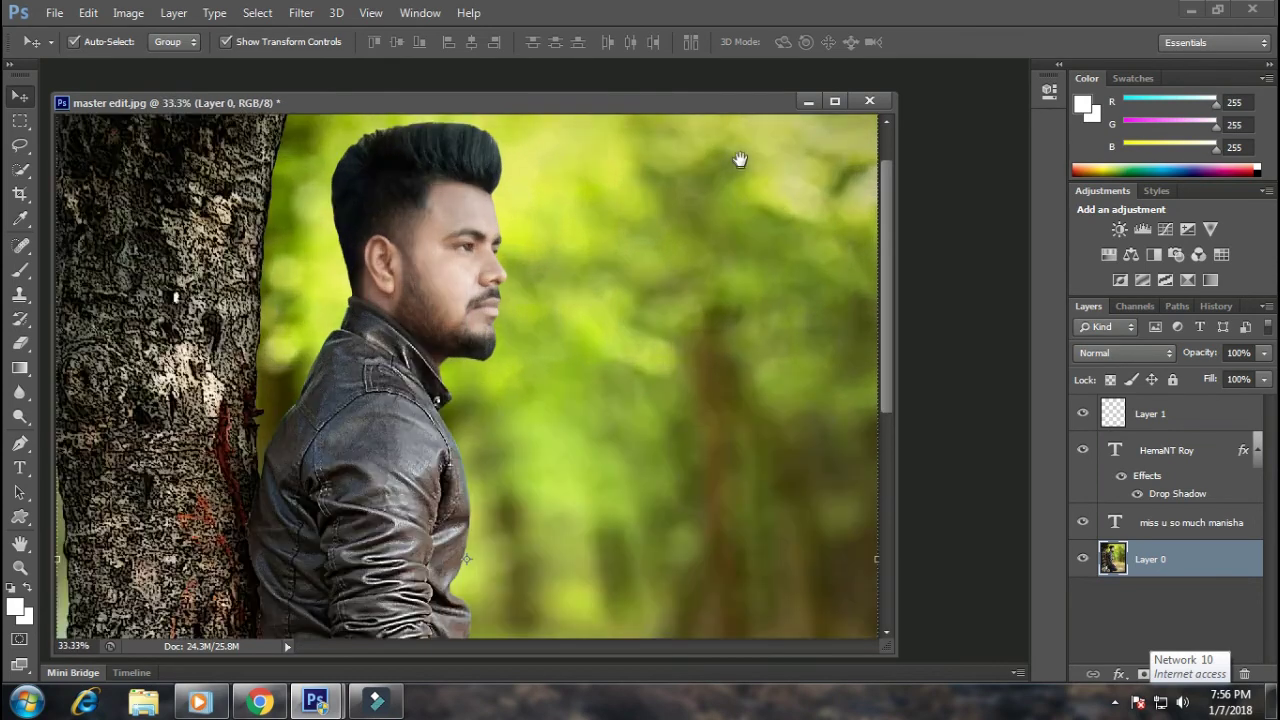
key("ctrl+minus")
key("ctrl+minus")
key("ctrl+minus")
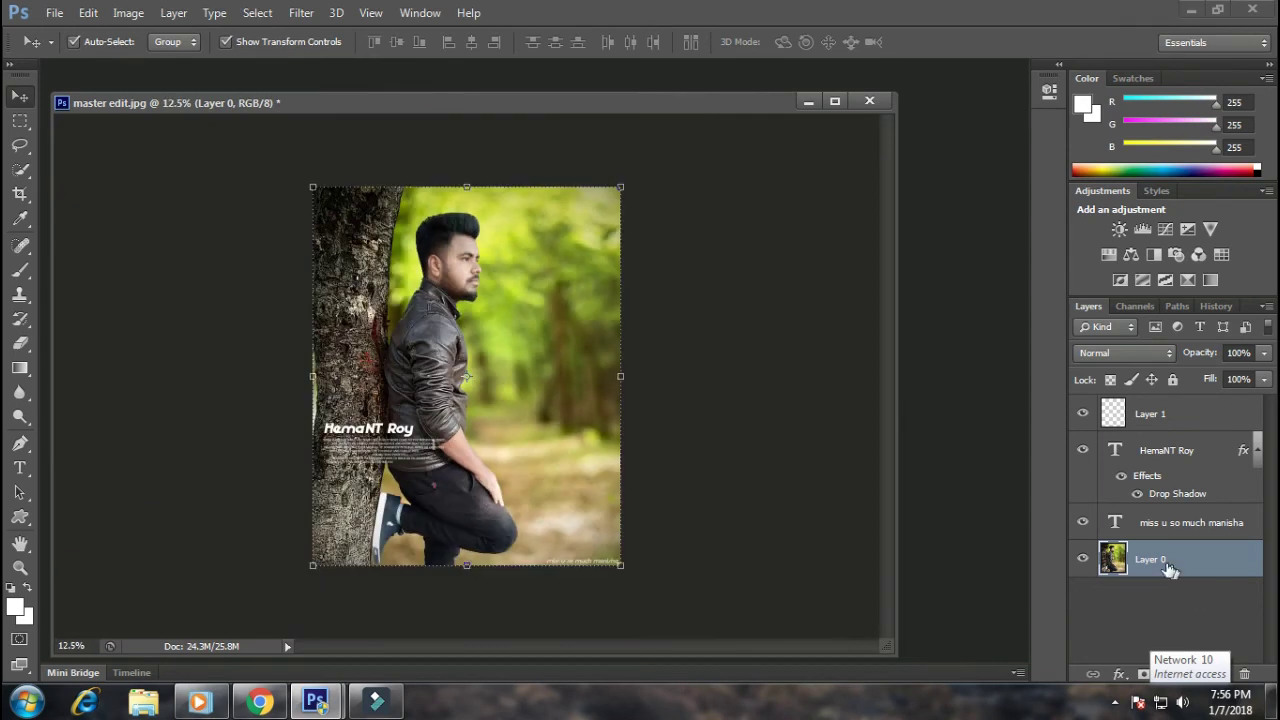
Step: Apply a -37 Lens Correction vignette to darken the photo's edges, then zoom in to inspect it
left_click(305, 13)
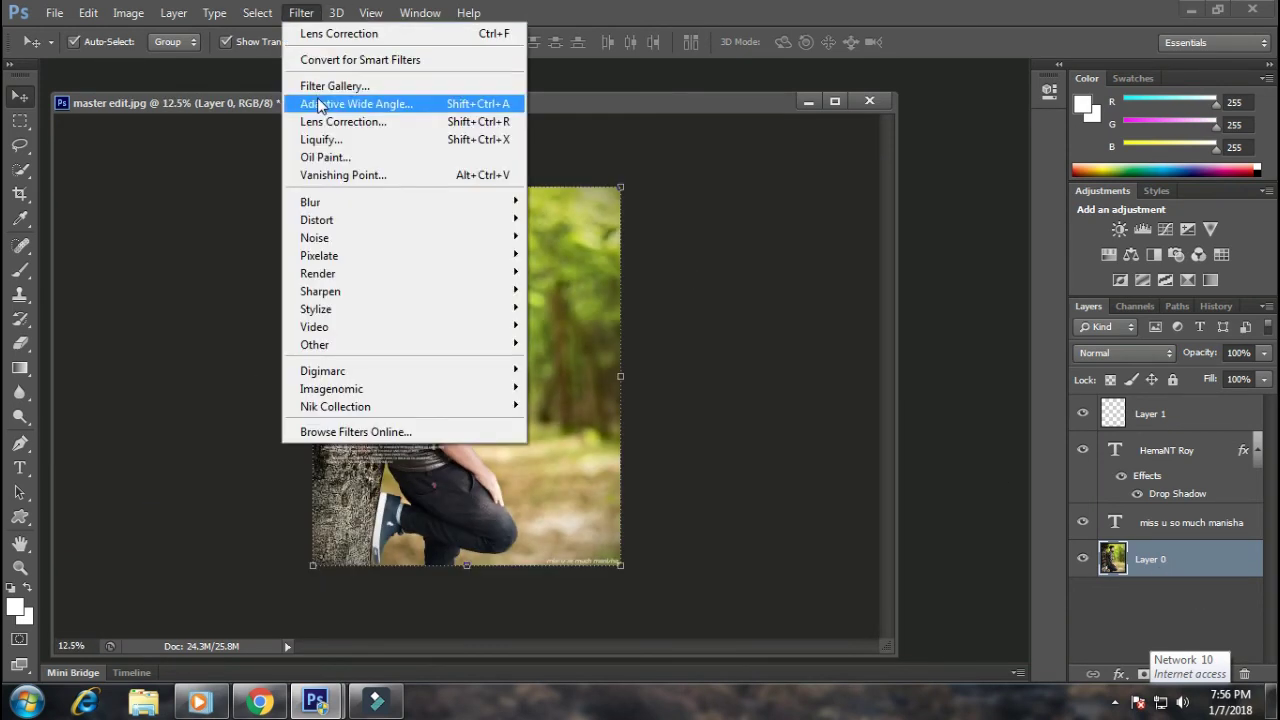
left_click(328, 122)
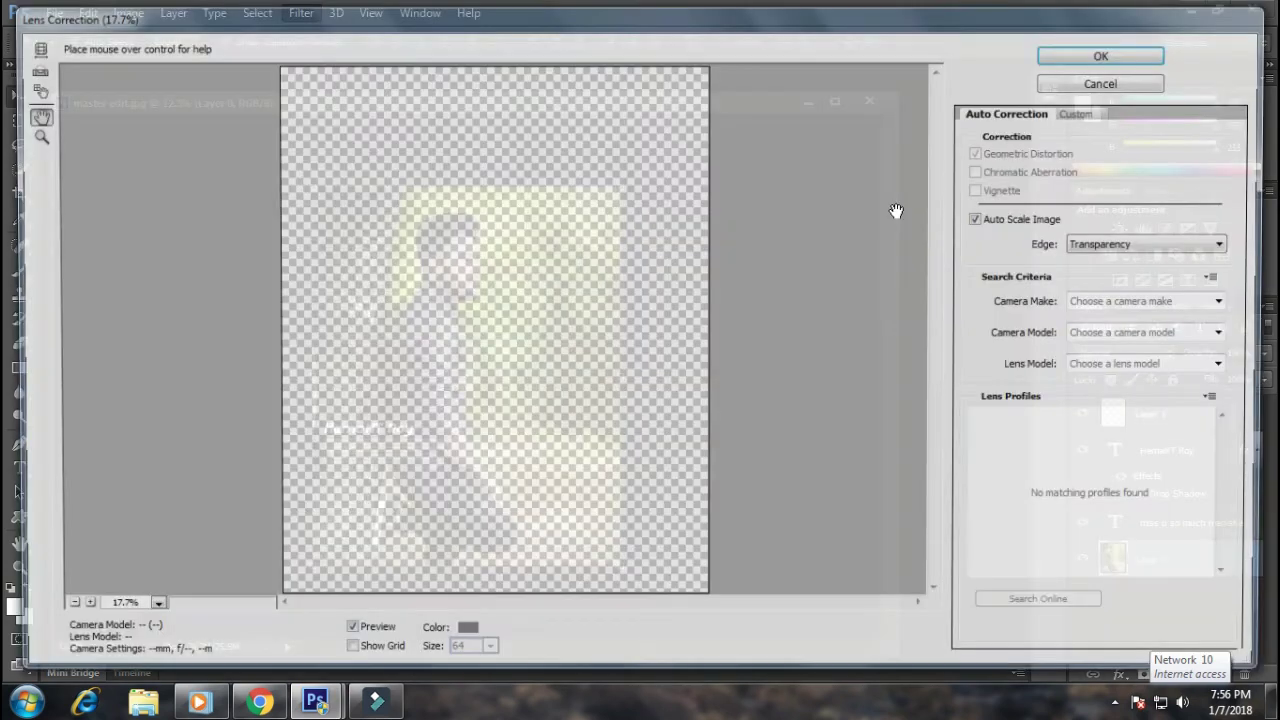
left_click(1092, 111)
left_click_drag(1109, 396, 1058, 400)
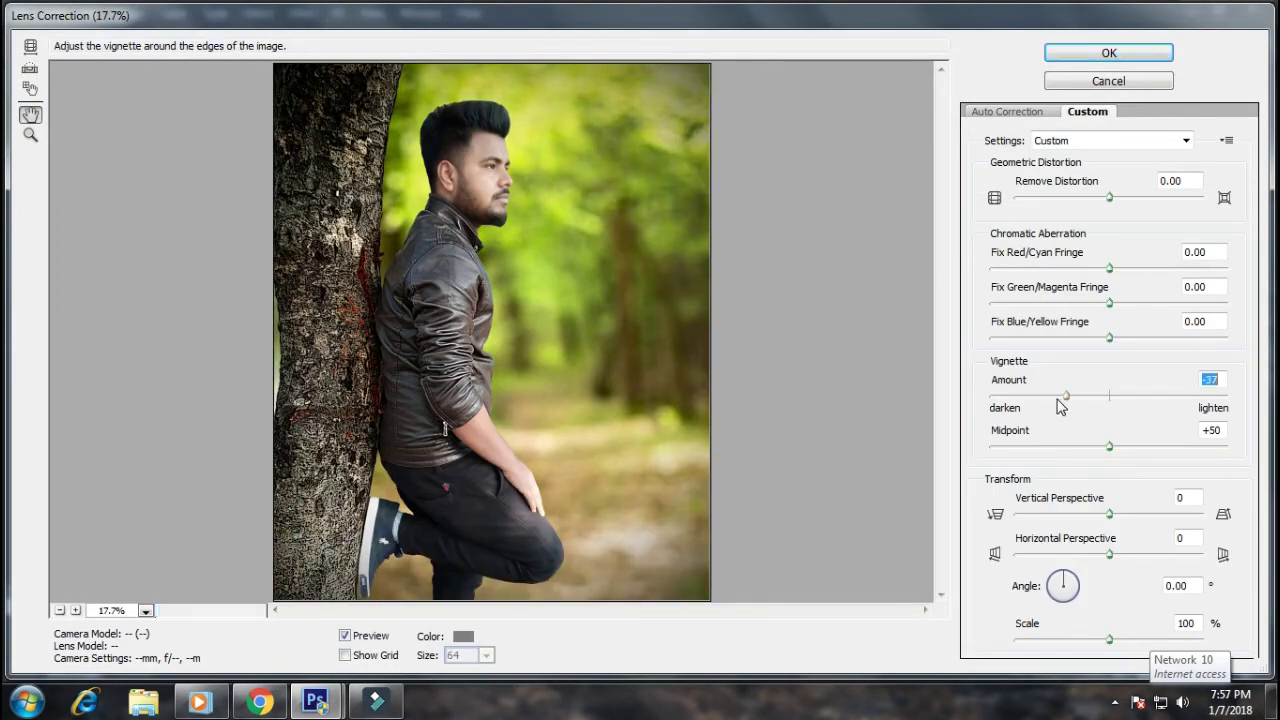
left_click(1116, 52)
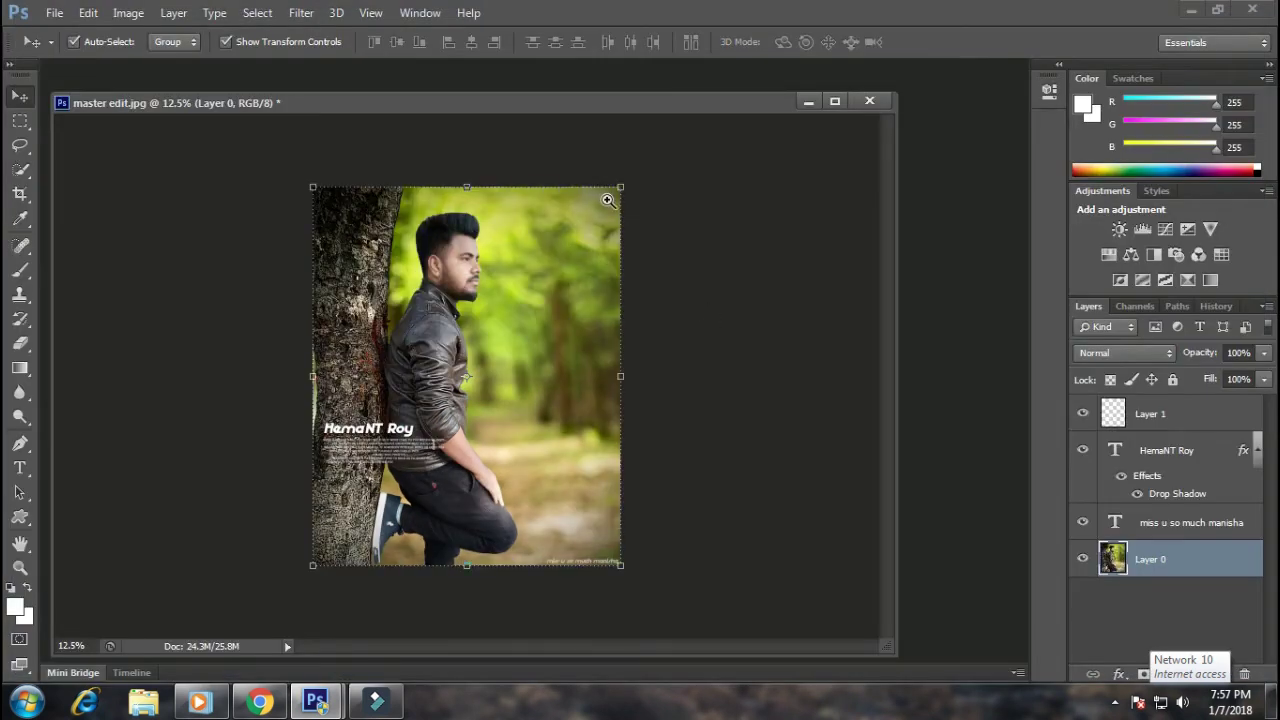
left_click(606, 197)
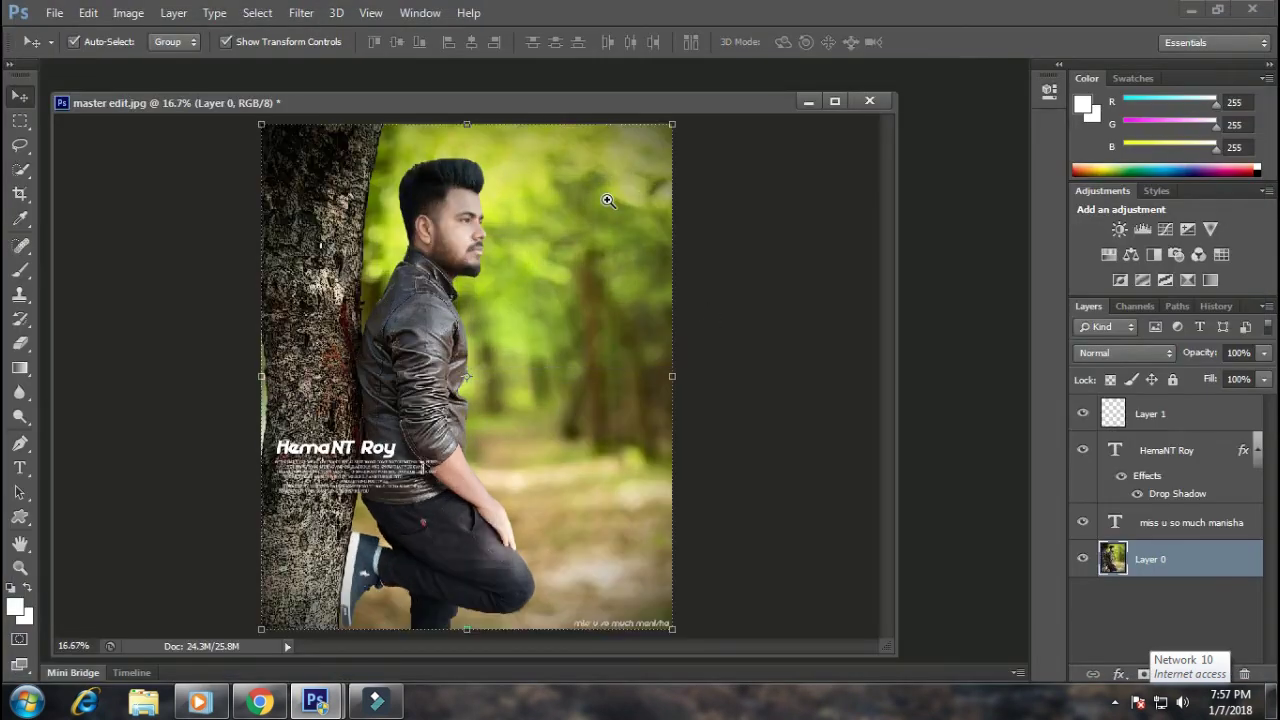
left_click(651, 151)
Step: Zoom back out to the whole image and start a Save As copy in JPEG format
left_click(749, 249)
left_click(844, 147)
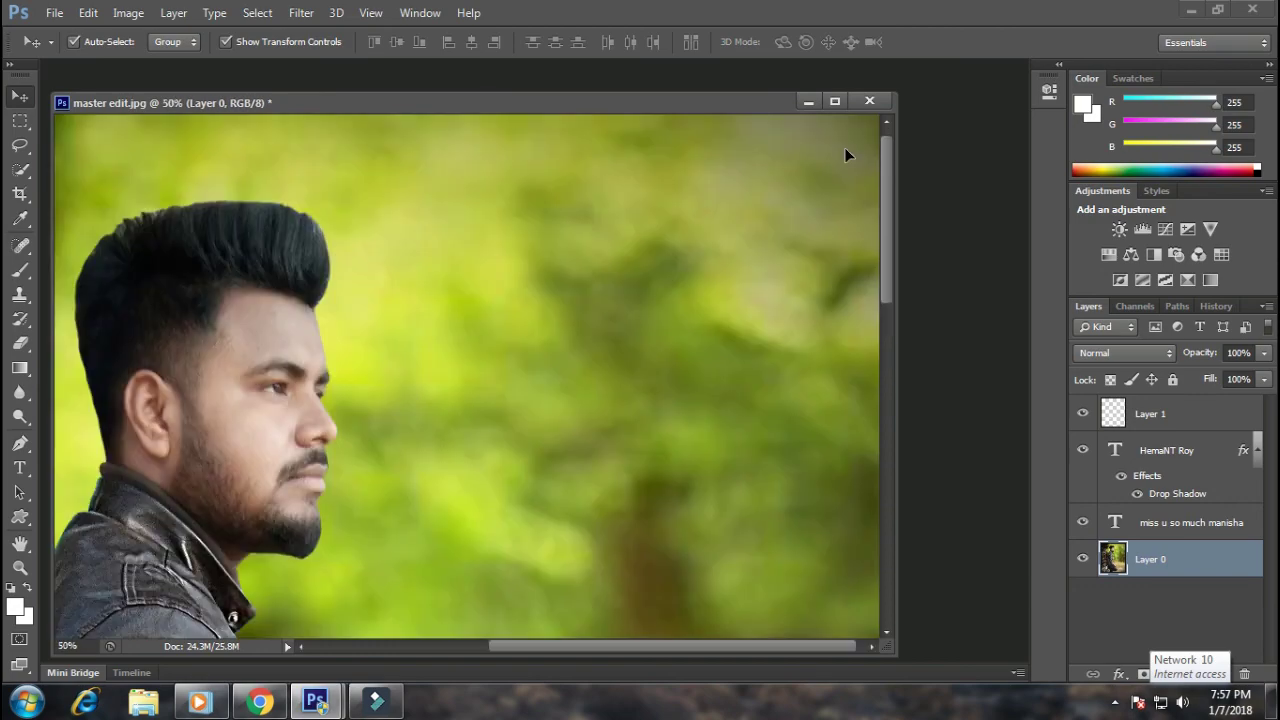
left_click(844, 147, "alt")
key("ctrl+shift+s")
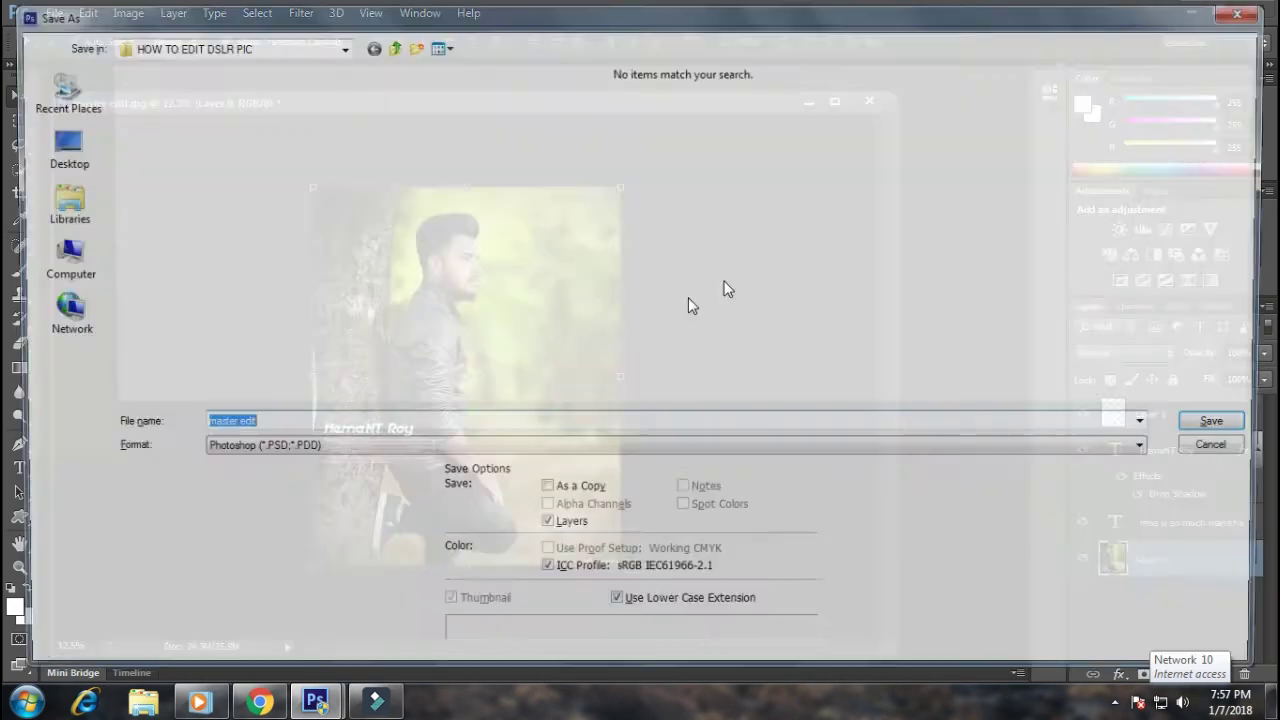
left_click(514, 451)
key("j")
left_click(514, 451)
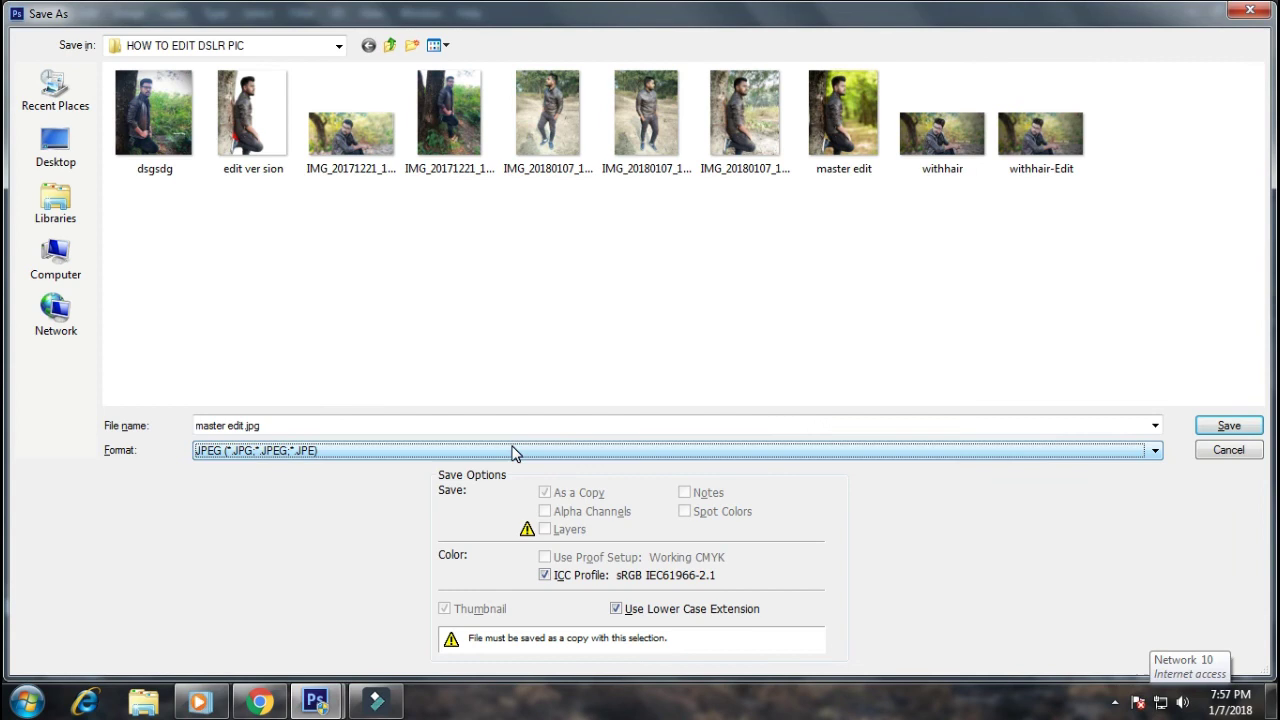
Step: Save the JPEG as 'edit ver 2' at quality 10, then close the document without saving
left_click(281, 426)
type("ed")
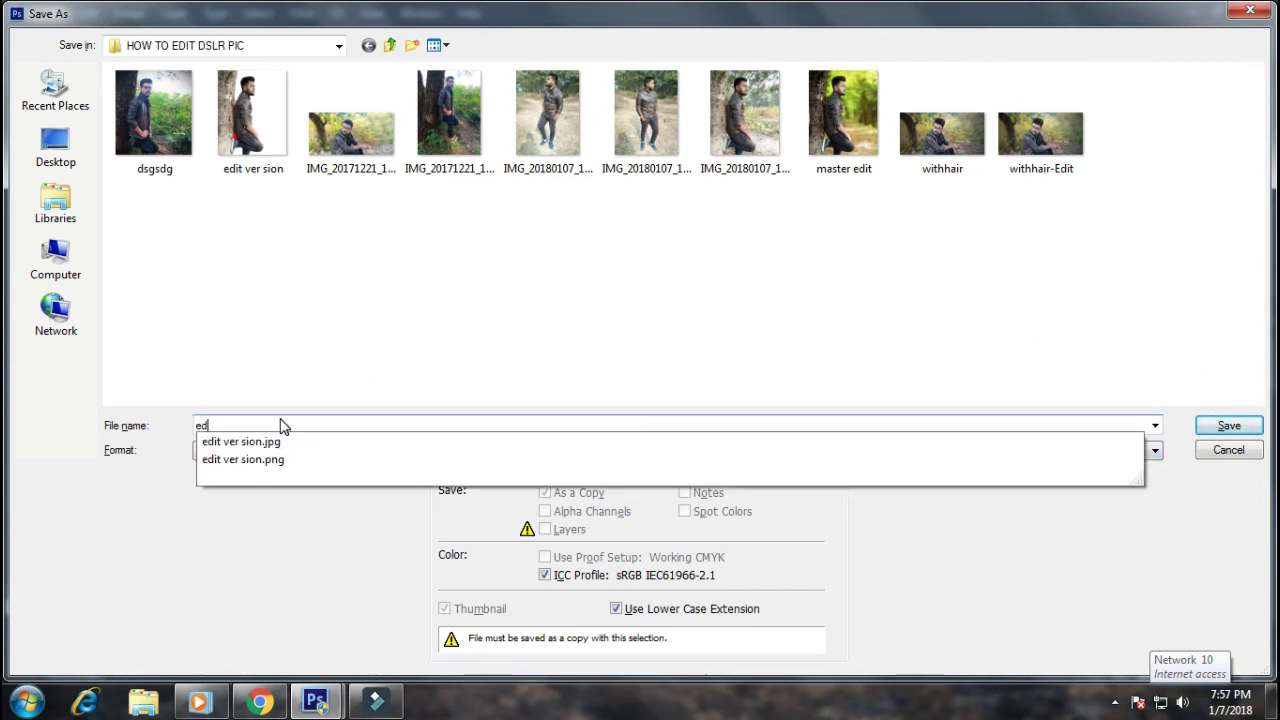
type("it ver")
type(" 2")
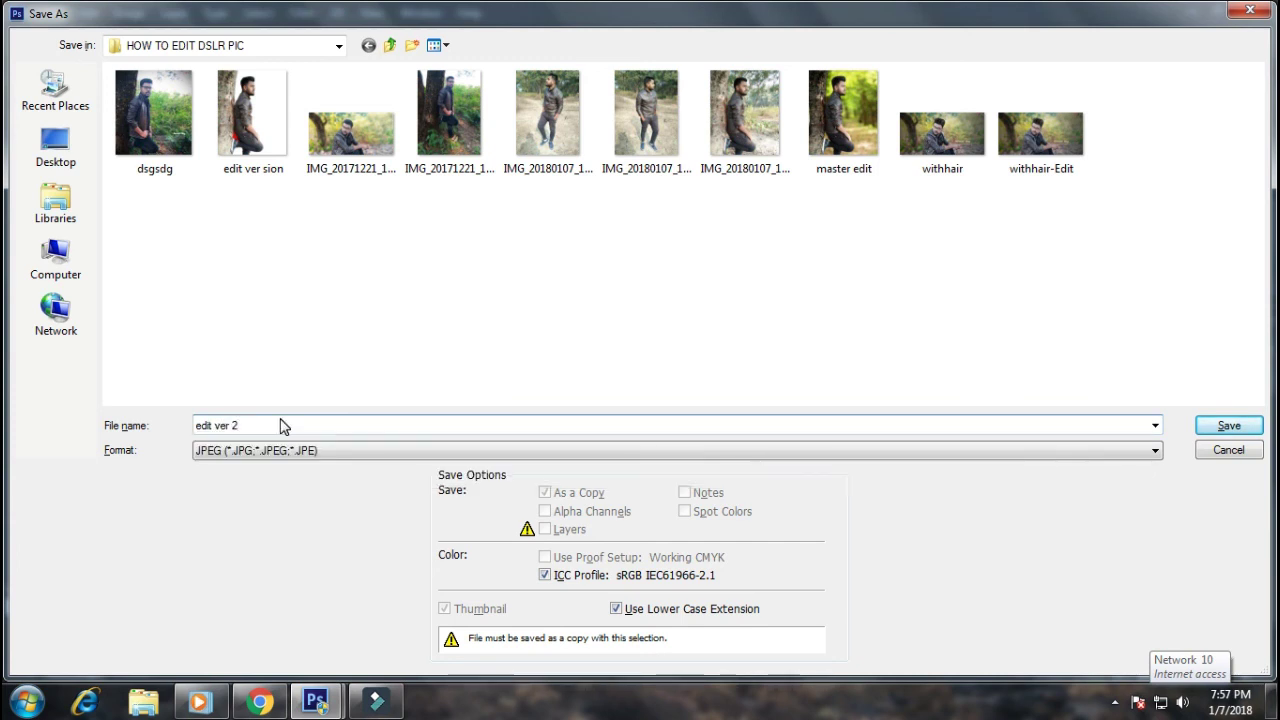
left_click(1212, 428)
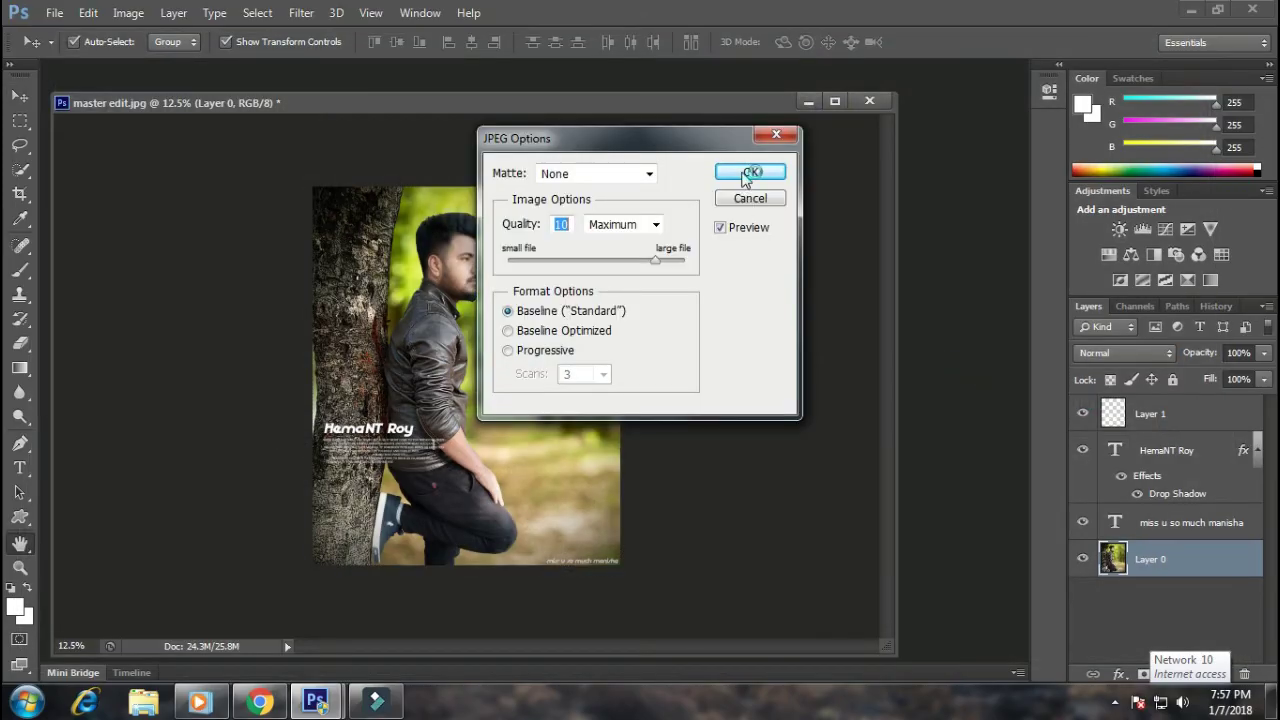
left_click(744, 175)
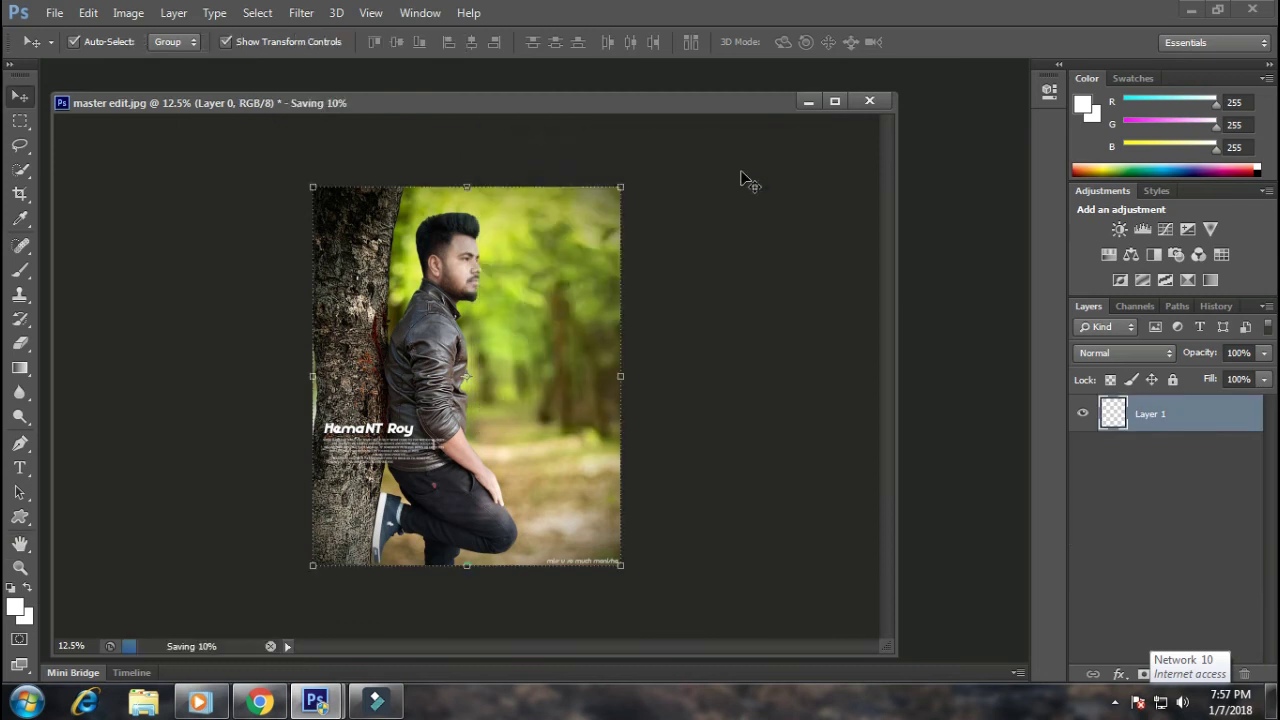
left_click(868, 102)
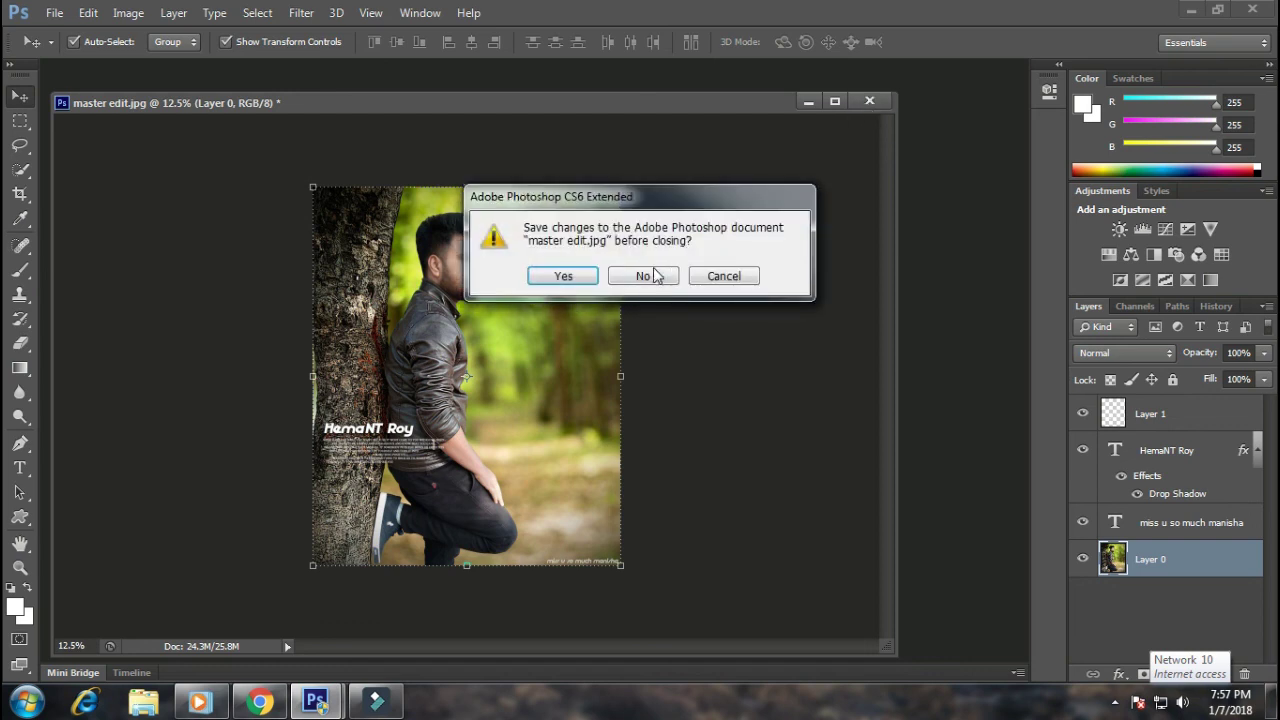
left_click(654, 280)
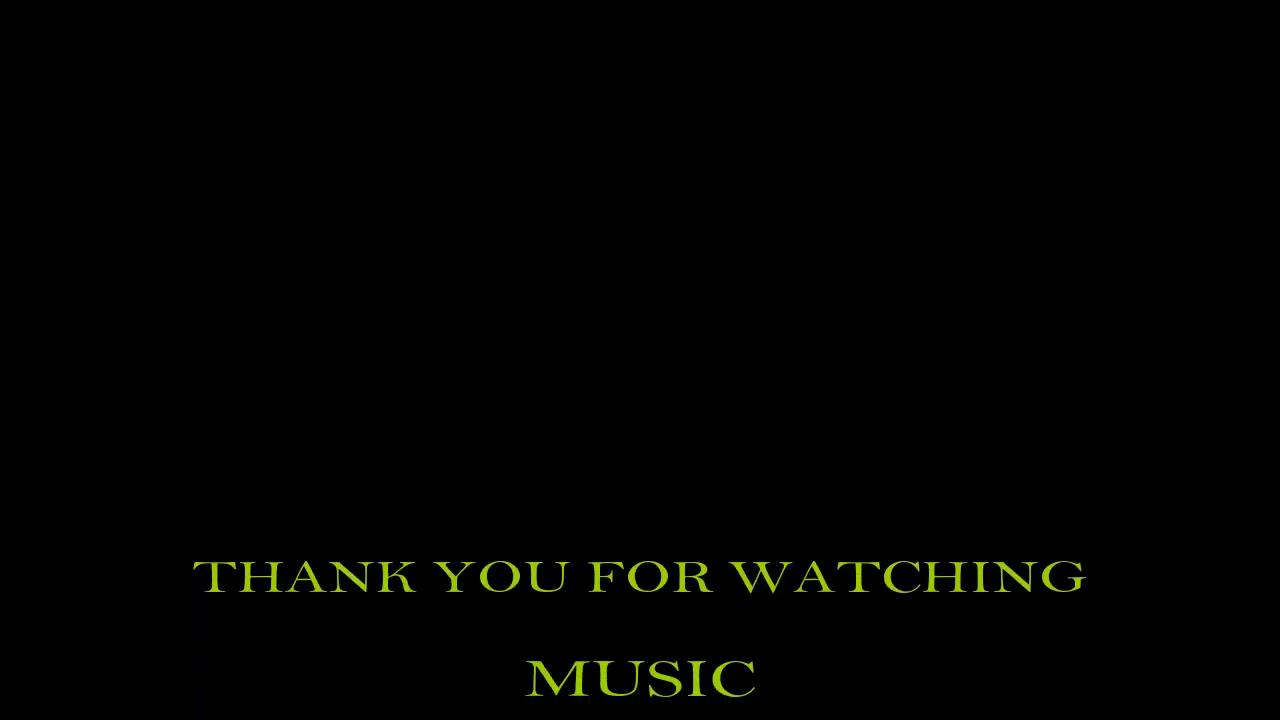